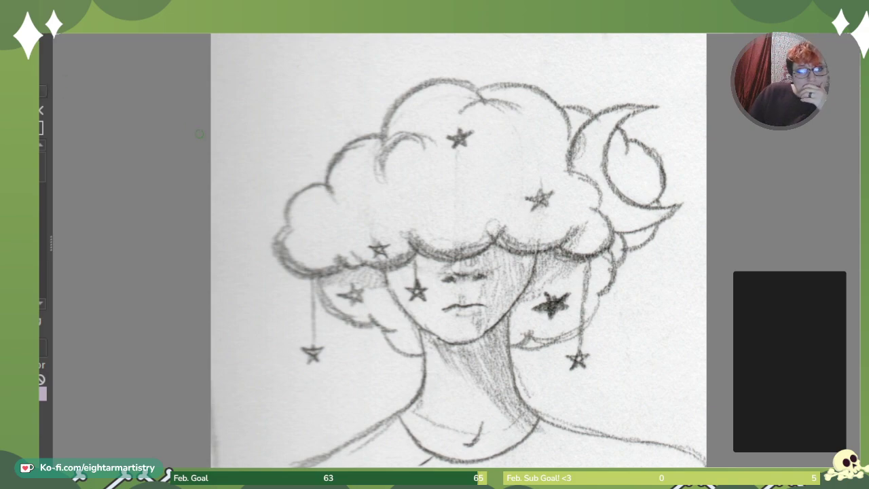
Choose a teal brush colour and sketch the cranium as a large loose circle over the cloud hair of the scanned drawing.
{"action": "right_click", "coordinate": [178, 238]}
{"action": "right_click", "coordinate": [176, 238]}
{"action": "right_click", "coordinate": [171, 239]}
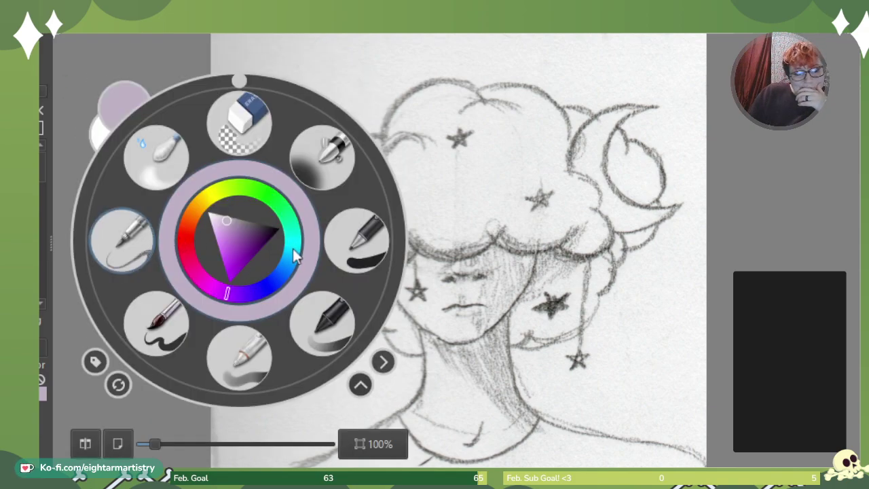
{"action": "right_click", "coordinate": [229, 289]}
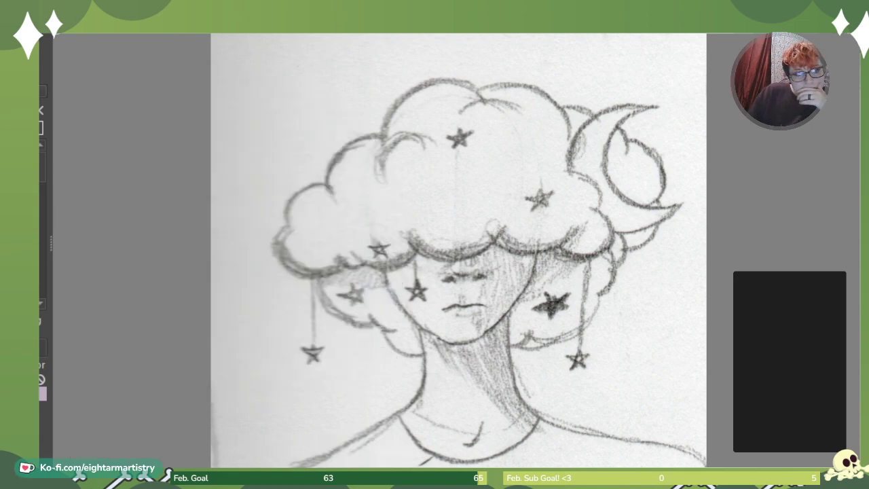
{"action": "left_click_drag", "start_coordinate": [498, 130], "coordinate": [440, 112]}
{"action": "left_click_drag", "start_coordinate": [505, 115], "coordinate": [381, 203]}
{"action": "mouse_move", "coordinate": [439, 103]}
{"action": "left_mouse_down"}
{"action": "mouse_move", "coordinate": [368, 162]}
{"action": "mouse_move", "coordinate": [385, 241]}
{"action": "left_mouse_up"}
{"action": "mouse_move", "coordinate": [373, 164]}
{"action": "left_mouse_down"}
{"action": "mouse_move", "coordinate": [399, 254]}
{"action": "mouse_move", "coordinate": [445, 272]}
{"action": "mouse_move", "coordinate": [528, 215]}
{"action": "mouse_move", "coordinate": [533, 240]}
{"action": "mouse_move", "coordinate": [507, 260]}
{"action": "left_mouse_up"}
{"action": "mouse_move", "coordinate": [528, 238]}
{"action": "left_mouse_down"}
{"action": "mouse_move", "coordinate": [521, 152]}
{"action": "mouse_move", "coordinate": [480, 110]}
{"action": "mouse_move", "coordinate": [537, 209]}
{"action": "mouse_move", "coordinate": [478, 283]}
{"action": "mouse_move", "coordinate": [421, 271]}
{"action": "left_mouse_up"}
{"action": "left_click_drag", "start_coordinate": [392, 236], "coordinate": [464, 263]}
{"action": "left_click_drag", "start_coordinate": [377, 192], "coordinate": [406, 242]}
{"action": "mouse_move", "coordinate": [371, 161]}
{"action": "left_mouse_down"}
{"action": "mouse_move", "coordinate": [389, 244]}
{"action": "mouse_move", "coordinate": [401, 258]}
{"action": "left_mouse_up"}
{"action": "left_click_drag", "start_coordinate": [379, 225], "coordinate": [458, 277]}
Draw a slightly tilted teal centre line from the crown through the nose and mouth to below the chin.
{"action": "left_click_drag", "start_coordinate": [445, 114], "coordinate": [463, 251]}
{"action": "left_click_drag", "start_coordinate": [451, 146], "coordinate": [462, 307]}
{"action": "left_click_drag", "start_coordinate": [455, 224], "coordinate": [467, 342]}
{"action": "left_click_drag", "start_coordinate": [464, 309], "coordinate": [473, 383]}
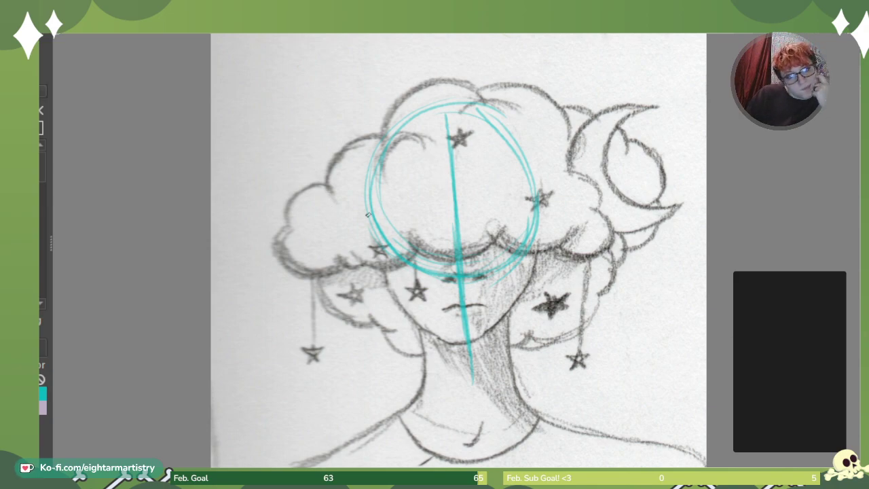
Sketch both sides of the jaw in teal from the cranium circle down to the chin.
{"action": "left_click_drag", "start_coordinate": [372, 206], "coordinate": [384, 262]}
{"action": "mouse_move", "coordinate": [374, 229]}
{"action": "left_mouse_down"}
{"action": "mouse_move", "coordinate": [407, 317]}
{"action": "mouse_move", "coordinate": [451, 347]}
{"action": "mouse_move", "coordinate": [471, 347]}
{"action": "left_mouse_up"}
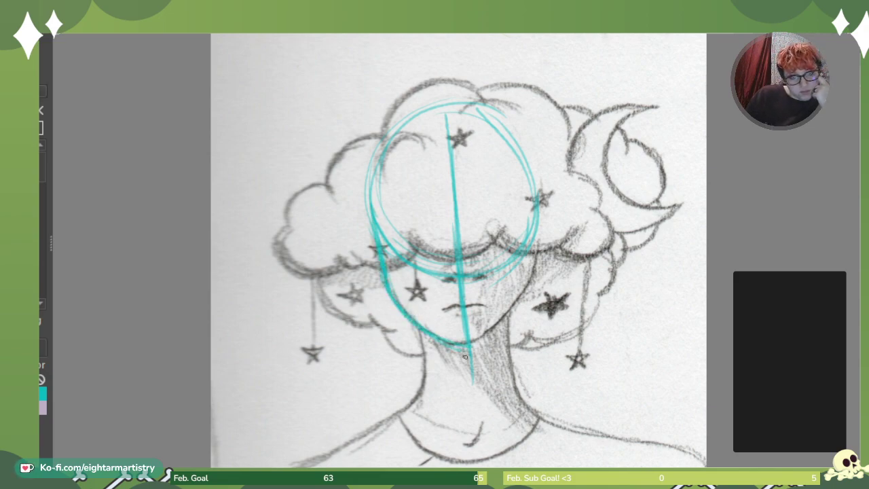
{"action": "mouse_move", "coordinate": [470, 347]}
{"action": "left_mouse_down"}
{"action": "mouse_move", "coordinate": [522, 289]}
{"action": "mouse_move", "coordinate": [536, 209]}
{"action": "left_mouse_up"}
{"action": "mouse_move", "coordinate": [535, 259]}
{"action": "left_mouse_down"}
{"action": "mouse_move", "coordinate": [537, 184]}
{"action": "mouse_move", "coordinate": [529, 271]}
{"action": "left_mouse_up"}
Add two slanted teal guidelines across the head for the brow and eye levels.
{"action": "mouse_move", "coordinate": [377, 245]}
{"action": "left_mouse_down"}
{"action": "mouse_move", "coordinate": [362, 259]}
{"action": "mouse_move", "coordinate": [382, 292]}
{"action": "mouse_move", "coordinate": [366, 243]}
{"action": "mouse_move", "coordinate": [569, 206]}
{"action": "left_mouse_up"}
{"action": "left_click_drag", "start_coordinate": [412, 232], "coordinate": [454, 225]}
{"action": "left_click_drag", "start_coordinate": [385, 237], "coordinate": [536, 208]}
{"action": "mouse_move", "coordinate": [374, 202]}
{"action": "left_mouse_down"}
{"action": "mouse_move", "coordinate": [548, 176]}
{"action": "mouse_move", "coordinate": [456, 194]}
{"action": "left_mouse_up"}
Complete the ears and mark the nose and mouth positions with short teal strokes.
{"action": "mouse_move", "coordinate": [540, 221]}
{"action": "left_mouse_down"}
{"action": "mouse_move", "coordinate": [557, 233]}
{"action": "mouse_move", "coordinate": [551, 246]}
{"action": "left_mouse_up"}
{"action": "left_click_drag", "start_coordinate": [452, 292], "coordinate": [476, 285]}
{"action": "left_click_drag", "start_coordinate": [445, 314], "coordinate": [479, 312]}
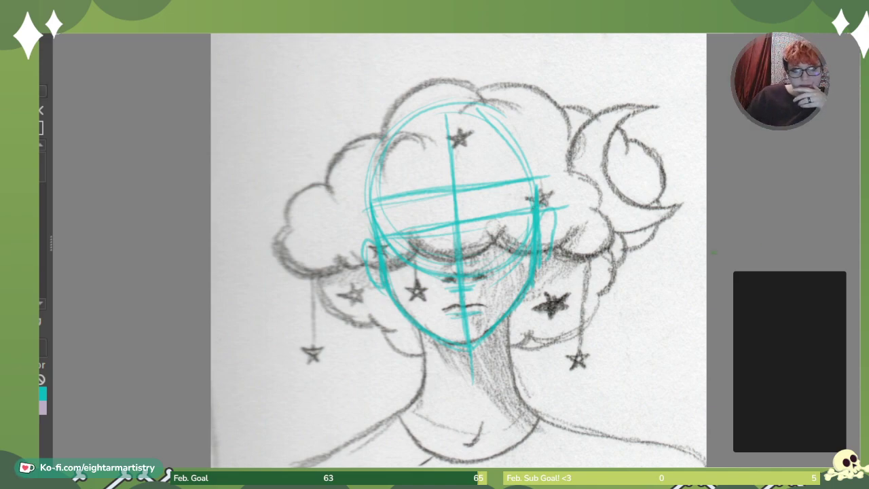
Sketch both sides of the neck and a V-shaped neckline in teal.
{"action": "scroll", "coordinate": [660, 257], "scroll_direction": "down", "scroll_amount": 3}
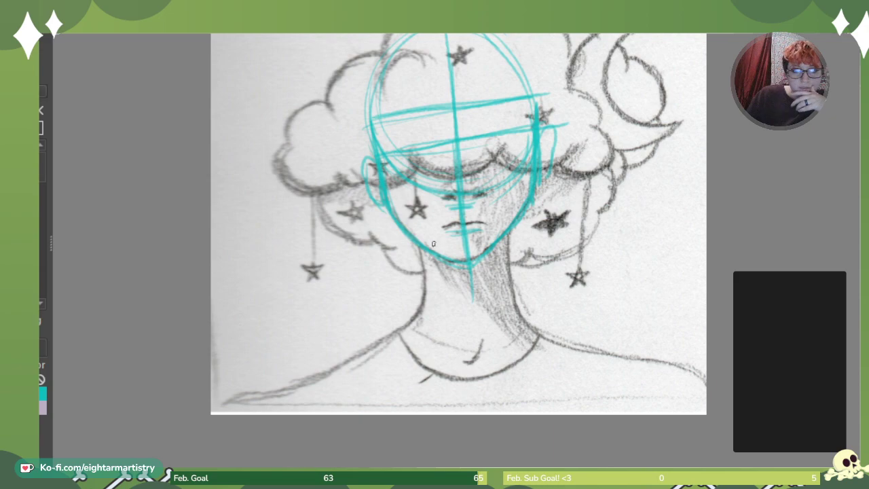
{"action": "left_click_drag", "start_coordinate": [421, 250], "coordinate": [415, 314]}
{"action": "left_click_drag", "start_coordinate": [419, 283], "coordinate": [393, 338]}
{"action": "mouse_move", "coordinate": [422, 252]}
{"action": "left_mouse_down"}
{"action": "mouse_move", "coordinate": [406, 341]}
{"action": "mouse_move", "coordinate": [469, 389]}
{"action": "mouse_move", "coordinate": [532, 331]}
{"action": "mouse_move", "coordinate": [483, 391]}
{"action": "left_mouse_up"}
{"action": "left_click_drag", "start_coordinate": [532, 331], "coordinate": [507, 255]}
{"action": "mouse_move", "coordinate": [516, 298]}
{"action": "left_mouse_down"}
{"action": "mouse_move", "coordinate": [529, 324]}
{"action": "mouse_move", "coordinate": [591, 362]}
{"action": "left_mouse_up"}
Sketch both sloping shoulder lines in teal down to the lower edge of the canvas.
{"action": "left_click_drag", "start_coordinate": [398, 333], "coordinate": [333, 384]}
{"action": "left_click_drag", "start_coordinate": [378, 352], "coordinate": [297, 414]}
{"action": "mouse_move", "coordinate": [360, 369]}
{"action": "left_mouse_down"}
{"action": "mouse_move", "coordinate": [401, 337]}
{"action": "mouse_move", "coordinate": [303, 414]}
{"action": "left_mouse_up"}
{"action": "mouse_move", "coordinate": [547, 342]}
{"action": "left_mouse_down"}
{"action": "mouse_move", "coordinate": [640, 374]}
{"action": "mouse_move", "coordinate": [666, 414]}
{"action": "left_mouse_up"}
{"action": "left_click_drag", "start_coordinate": [648, 376], "coordinate": [608, 359]}
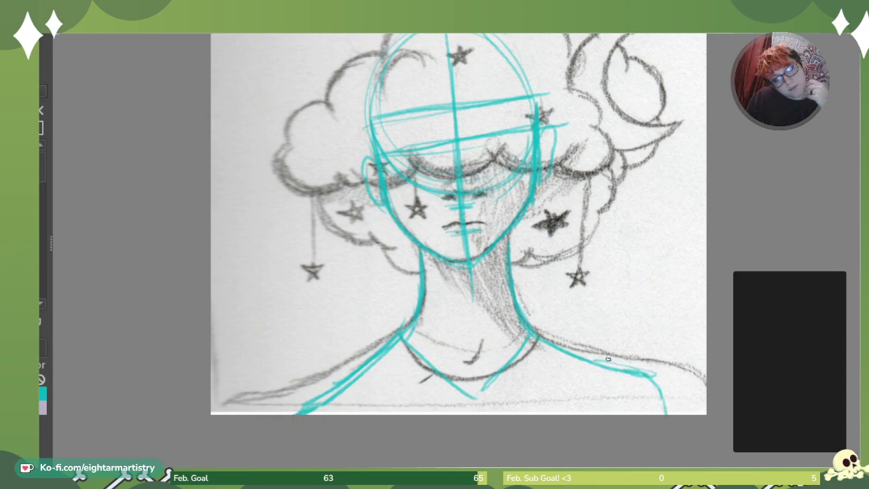
Sketch two teal circles for the eye sockets along the lower slanted guideline.
{"action": "scroll", "coordinate": [459, 239], "scroll_direction": "up", "scroll_amount": 2}
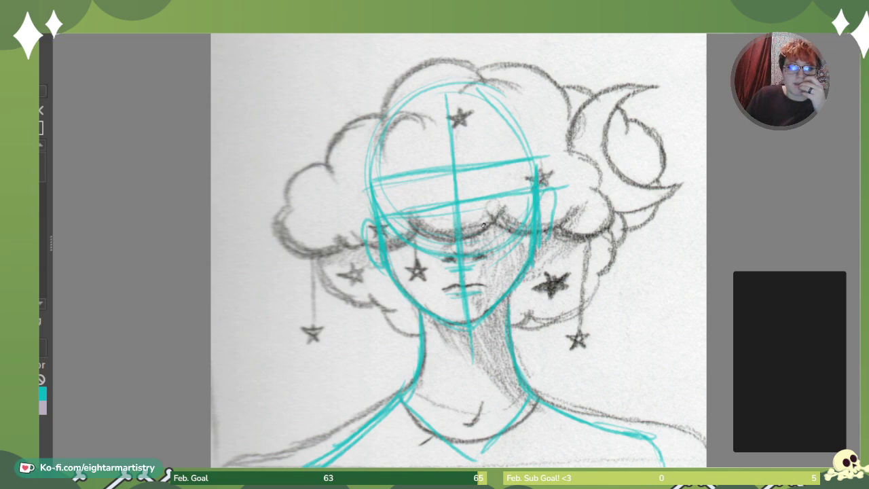
{"action": "left_click_drag", "start_coordinate": [484, 207], "coordinate": [522, 201]}
{"action": "mouse_move", "coordinate": [502, 197]}
{"action": "left_mouse_down"}
{"action": "mouse_move", "coordinate": [476, 223]}
{"action": "mouse_move", "coordinate": [488, 227]}
{"action": "mouse_move", "coordinate": [516, 213]}
{"action": "mouse_move", "coordinate": [517, 202]}
{"action": "left_mouse_up"}
{"action": "mouse_move", "coordinate": [423, 212]}
{"action": "left_mouse_down"}
{"action": "mouse_move", "coordinate": [402, 216]}
{"action": "mouse_move", "coordinate": [407, 233]}
{"action": "left_mouse_up"}
{"action": "mouse_move", "coordinate": [411, 209]}
{"action": "left_mouse_down"}
{"action": "mouse_move", "coordinate": [438, 220]}
{"action": "mouse_move", "coordinate": [414, 240]}
{"action": "mouse_move", "coordinate": [415, 206]}
{"action": "left_mouse_up"}
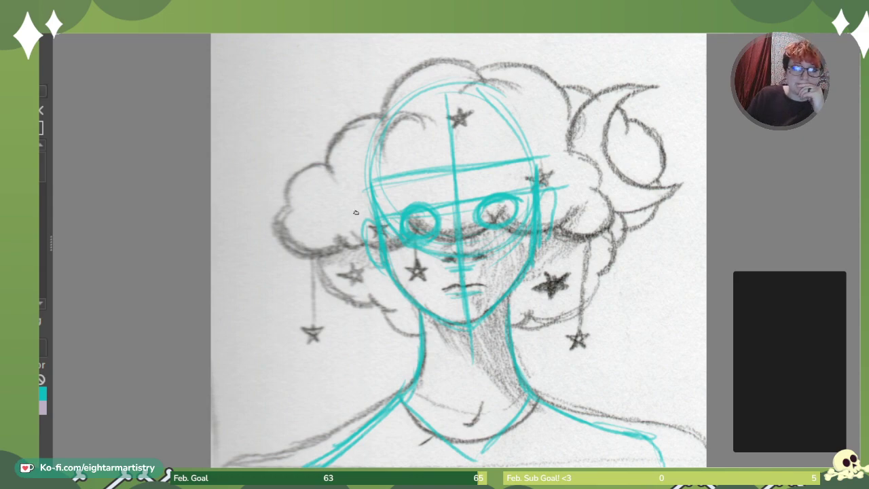
Trace the scalloped fringe and side lobes of the front cloud hair in dark blue.
{"action": "mouse_move", "coordinate": [348, 234]}
{"action": "left_mouse_down"}
{"action": "mouse_move", "coordinate": [402, 250]}
{"action": "mouse_move", "coordinate": [422, 235]}
{"action": "left_mouse_up"}
{"action": "mouse_move", "coordinate": [372, 256]}
{"action": "left_mouse_down"}
{"action": "mouse_move", "coordinate": [422, 238]}
{"action": "mouse_move", "coordinate": [438, 205]}
{"action": "mouse_move", "coordinate": [504, 232]}
{"action": "mouse_move", "coordinate": [518, 199]}
{"action": "left_mouse_up"}
{"action": "mouse_move", "coordinate": [482, 240]}
{"action": "left_mouse_down"}
{"action": "mouse_move", "coordinate": [515, 214]}
{"action": "mouse_move", "coordinate": [531, 232]}
{"action": "mouse_move", "coordinate": [578, 230]}
{"action": "left_mouse_up"}
{"action": "mouse_move", "coordinate": [564, 156]}
{"action": "left_mouse_down"}
{"action": "mouse_move", "coordinate": [595, 169]}
{"action": "mouse_move", "coordinate": [612, 236]}
{"action": "mouse_move", "coordinate": [575, 236]}
{"action": "mouse_move", "coordinate": [609, 239]}
{"action": "left_mouse_up"}
{"action": "mouse_move", "coordinate": [324, 168]}
{"action": "left_mouse_down"}
{"action": "mouse_move", "coordinate": [293, 166]}
{"action": "mouse_move", "coordinate": [292, 204]}
{"action": "mouse_move", "coordinate": [329, 252]}
{"action": "left_mouse_up"}
Trace the lower cloud puffs behind the face and neck on both sides in dark blue.
{"action": "mouse_move", "coordinate": [283, 232]}
{"action": "left_mouse_down"}
{"action": "mouse_move", "coordinate": [325, 259]}
{"action": "mouse_move", "coordinate": [352, 251]}
{"action": "mouse_move", "coordinate": [338, 261]}
{"action": "mouse_move", "coordinate": [376, 302]}
{"action": "left_mouse_up"}
{"action": "mouse_move", "coordinate": [312, 262]}
{"action": "left_mouse_down"}
{"action": "mouse_move", "coordinate": [364, 303]}
{"action": "mouse_move", "coordinate": [355, 303]}
{"action": "mouse_move", "coordinate": [400, 311]}
{"action": "mouse_move", "coordinate": [419, 335]}
{"action": "left_mouse_up"}
{"action": "mouse_move", "coordinate": [511, 324]}
{"action": "left_mouse_down"}
{"action": "mouse_move", "coordinate": [531, 308]}
{"action": "mouse_move", "coordinate": [592, 301]}
{"action": "mouse_move", "coordinate": [603, 274]}
{"action": "left_mouse_up"}
{"action": "mouse_move", "coordinate": [588, 310]}
{"action": "left_mouse_down"}
{"action": "mouse_move", "coordinate": [601, 273]}
{"action": "mouse_move", "coordinate": [602, 284]}
{"action": "left_mouse_up"}
{"action": "mouse_move", "coordinate": [617, 248]}
{"action": "left_mouse_down"}
{"action": "mouse_move", "coordinate": [595, 275]}
{"action": "mouse_move", "coordinate": [602, 276]}
{"action": "left_mouse_up"}
{"action": "left_click_drag", "start_coordinate": [624, 219], "coordinate": [616, 245]}
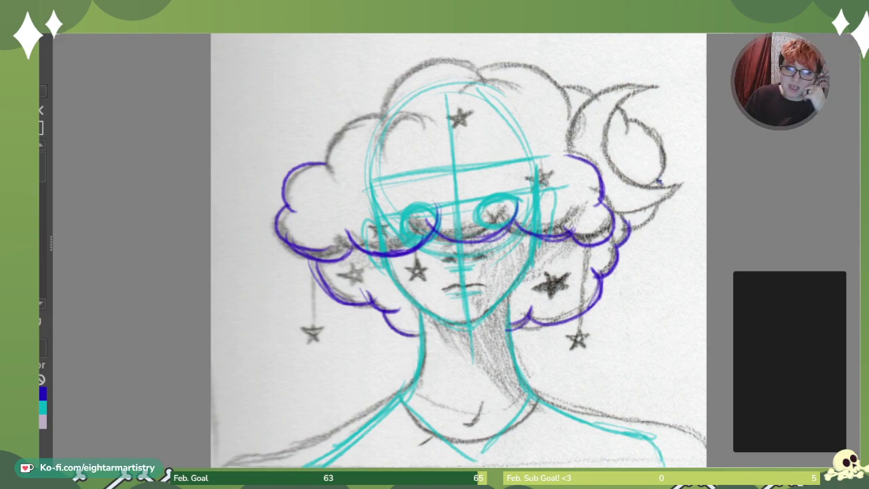
{"action": "left_click_drag", "start_coordinate": [662, 202], "coordinate": [630, 234]}
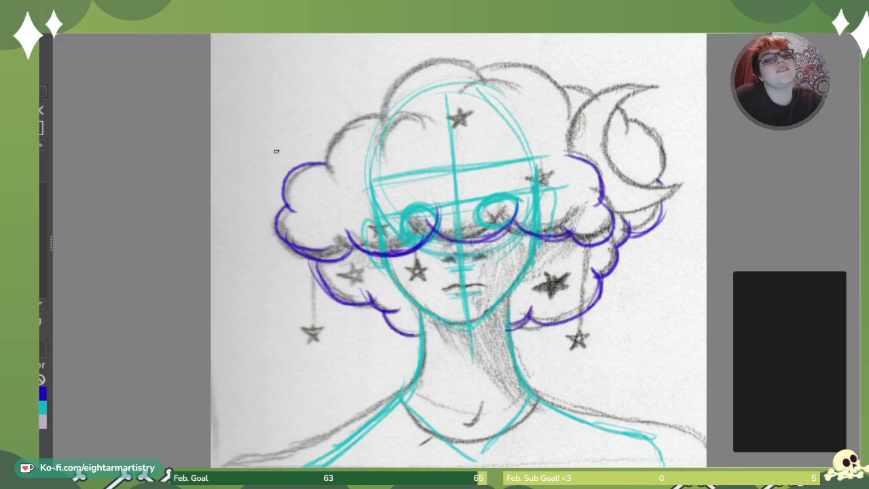
Trace the upper-left and top cloud lobes in dark blue, including their inner curl lines.
{"action": "left_click_drag", "start_coordinate": [384, 114], "coordinate": [334, 165]}
{"action": "mouse_move", "coordinate": [355, 123]}
{"action": "left_mouse_down"}
{"action": "mouse_move", "coordinate": [335, 179]}
{"action": "mouse_move", "coordinate": [343, 189]}
{"action": "left_mouse_up"}
{"action": "left_click_drag", "start_coordinate": [375, 116], "coordinate": [312, 167]}
{"action": "mouse_move", "coordinate": [415, 113]}
{"action": "left_mouse_down"}
{"action": "mouse_move", "coordinate": [387, 120]}
{"action": "mouse_move", "coordinate": [376, 160]}
{"action": "left_mouse_up"}
{"action": "mouse_move", "coordinate": [427, 118]}
{"action": "left_mouse_down"}
{"action": "mouse_move", "coordinate": [387, 119]}
{"action": "mouse_move", "coordinate": [421, 128]}
{"action": "mouse_move", "coordinate": [382, 97]}
{"action": "mouse_move", "coordinate": [465, 67]}
{"action": "mouse_move", "coordinate": [482, 81]}
{"action": "mouse_move", "coordinate": [395, 81]}
{"action": "mouse_move", "coordinate": [380, 114]}
{"action": "mouse_move", "coordinate": [449, 59]}
{"action": "left_mouse_up"}
{"action": "left_click_drag", "start_coordinate": [462, 91], "coordinate": [520, 92]}
{"action": "left_click_drag", "start_coordinate": [467, 70], "coordinate": [565, 85]}
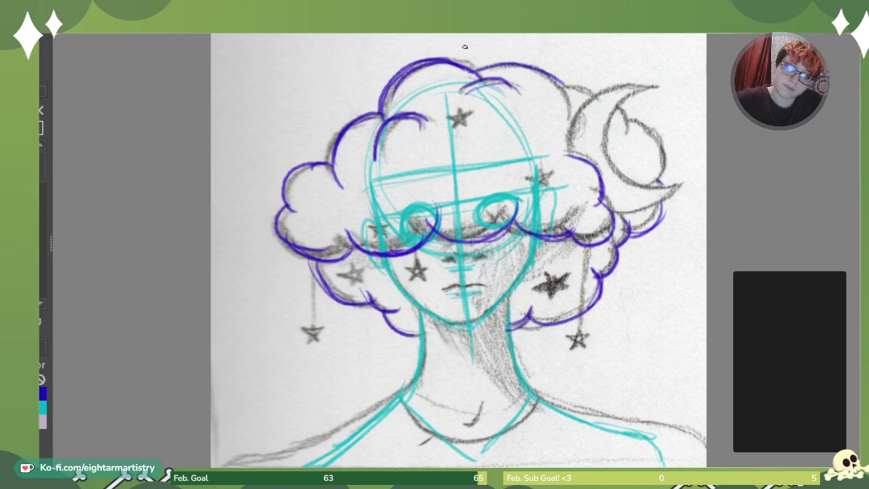
Outline the upper-right cloud lobe and the puffs behind the moon in dark blue.
{"action": "mouse_move", "coordinate": [475, 72]}
{"action": "left_mouse_down"}
{"action": "mouse_move", "coordinate": [554, 83]}
{"action": "mouse_move", "coordinate": [563, 97]}
{"action": "left_mouse_up"}
{"action": "mouse_move", "coordinate": [539, 73]}
{"action": "left_mouse_down"}
{"action": "mouse_move", "coordinate": [565, 105]}
{"action": "mouse_move", "coordinate": [566, 126]}
{"action": "mouse_move", "coordinate": [480, 72]}
{"action": "mouse_move", "coordinate": [554, 82]}
{"action": "mouse_move", "coordinate": [567, 126]}
{"action": "left_mouse_up"}
{"action": "mouse_move", "coordinate": [562, 86]}
{"action": "left_mouse_down"}
{"action": "mouse_move", "coordinate": [615, 117]}
{"action": "mouse_move", "coordinate": [613, 155]}
{"action": "mouse_move", "coordinate": [570, 83]}
{"action": "mouse_move", "coordinate": [559, 88]}
{"action": "left_mouse_up"}
{"action": "mouse_move", "coordinate": [550, 99]}
{"action": "left_mouse_down"}
{"action": "mouse_move", "coordinate": [610, 96]}
{"action": "mouse_move", "coordinate": [629, 113]}
{"action": "left_mouse_up"}
{"action": "left_click_drag", "start_coordinate": [616, 102], "coordinate": [613, 158]}
{"action": "mouse_move", "coordinate": [594, 95]}
{"action": "left_mouse_down"}
{"action": "mouse_move", "coordinate": [630, 156]}
{"action": "mouse_move", "coordinate": [615, 165]}
{"action": "left_mouse_up"}
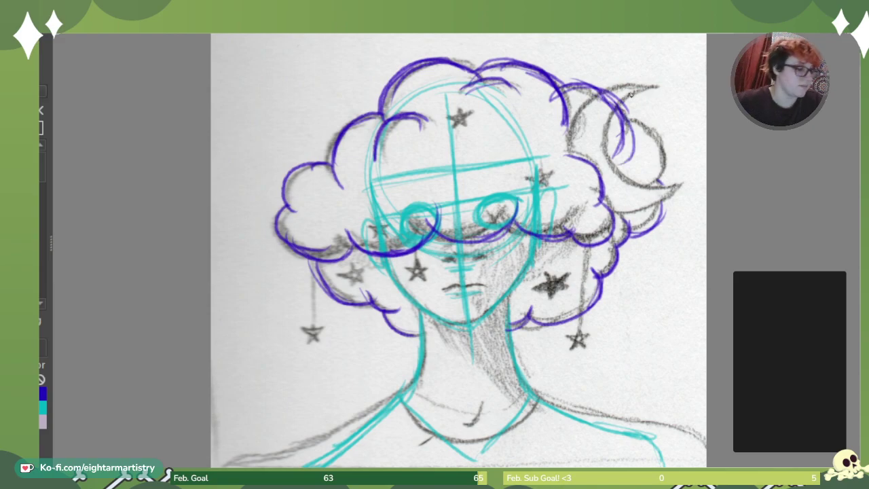
{"action": "mouse_move", "coordinate": [627, 118]}
{"action": "left_mouse_down"}
{"action": "mouse_move", "coordinate": [661, 174]}
{"action": "mouse_move", "coordinate": [634, 183]}
{"action": "mouse_move", "coordinate": [644, 129]}
{"action": "mouse_move", "coordinate": [652, 221]}
{"action": "left_mouse_up"}
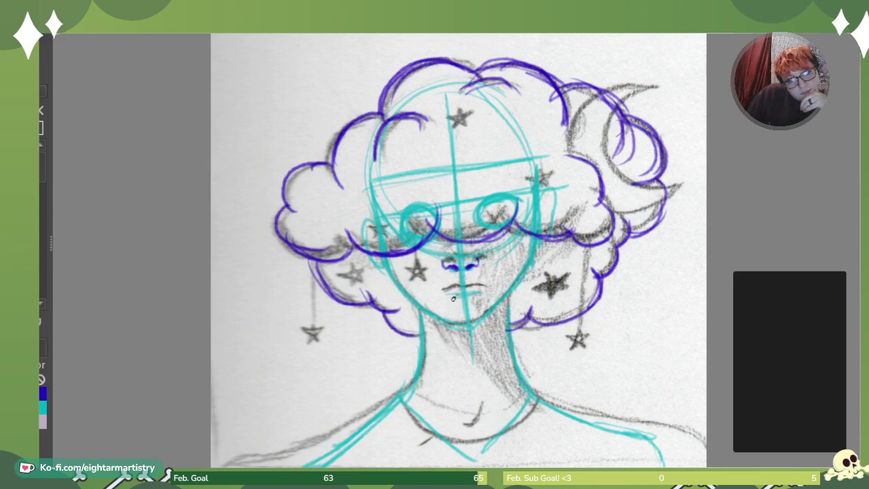
Draw the mouth and refine the jawline down to the chin in dark blue.
{"action": "left_click_drag", "start_coordinate": [448, 296], "coordinate": [477, 292]}
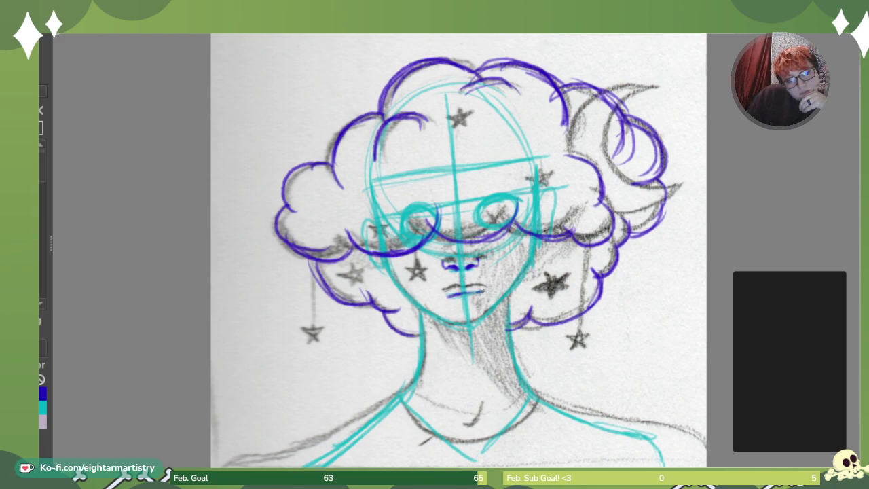
{"action": "mouse_move", "coordinate": [386, 258]}
{"action": "left_mouse_down"}
{"action": "mouse_move", "coordinate": [411, 303]}
{"action": "mouse_move", "coordinate": [445, 322]}
{"action": "left_mouse_up"}
{"action": "left_click_drag", "start_coordinate": [408, 297], "coordinate": [453, 325]}
{"action": "left_click_drag", "start_coordinate": [391, 275], "coordinate": [448, 321]}
{"action": "left_click_drag", "start_coordinate": [392, 255], "coordinate": [404, 287]}
{"action": "left_click_drag", "start_coordinate": [387, 258], "coordinate": [411, 300]}
{"action": "mouse_move", "coordinate": [464, 328]}
{"action": "left_mouse_down"}
{"action": "mouse_move", "coordinate": [503, 304]}
{"action": "mouse_move", "coordinate": [531, 247]}
{"action": "mouse_move", "coordinate": [524, 276]}
{"action": "left_mouse_up"}
Outline the neck and sketch the left shoulder with its fabric folds in dark blue.
{"action": "mouse_move", "coordinate": [532, 241]}
{"action": "left_mouse_down"}
{"action": "mouse_move", "coordinate": [501, 304]}
{"action": "mouse_move", "coordinate": [529, 396]}
{"action": "left_mouse_up"}
{"action": "left_click_drag", "start_coordinate": [512, 338], "coordinate": [532, 397]}
{"action": "mouse_move", "coordinate": [416, 310]}
{"action": "left_mouse_down"}
{"action": "mouse_move", "coordinate": [420, 381]}
{"action": "mouse_move", "coordinate": [396, 413]}
{"action": "mouse_move", "coordinate": [432, 464]}
{"action": "left_mouse_up"}
{"action": "mouse_move", "coordinate": [395, 415]}
{"action": "left_mouse_down"}
{"action": "mouse_move", "coordinate": [378, 416]}
{"action": "mouse_move", "coordinate": [381, 455]}
{"action": "mouse_move", "coordinate": [400, 466]}
{"action": "left_mouse_up"}
{"action": "mouse_move", "coordinate": [377, 419]}
{"action": "left_mouse_down"}
{"action": "mouse_move", "coordinate": [324, 442]}
{"action": "mouse_move", "coordinate": [307, 466]}
{"action": "mouse_move", "coordinate": [329, 448]}
{"action": "mouse_move", "coordinate": [310, 460]}
{"action": "left_mouse_up"}
{"action": "left_click_drag", "start_coordinate": [311, 460], "coordinate": [287, 467]}
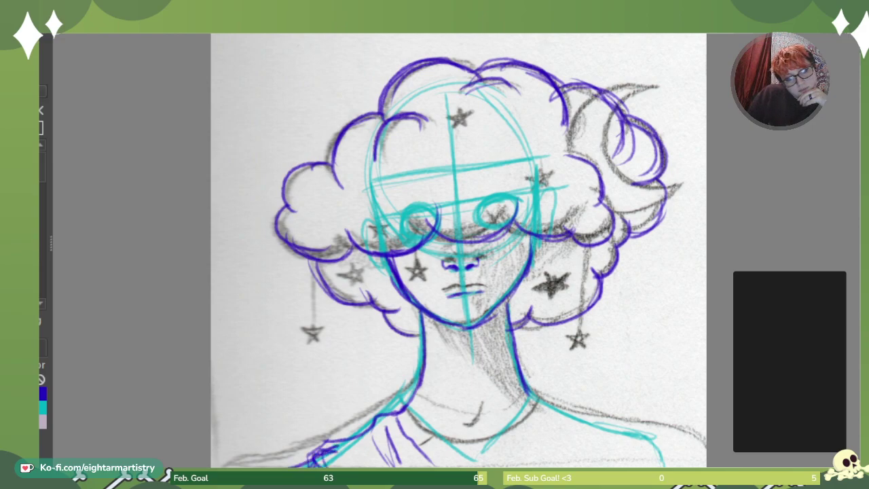
Sketch the right side of the neckline, its fabric folds and the right shoulder in dark blue.
{"action": "mouse_move", "coordinate": [507, 446]}
{"action": "left_mouse_down"}
{"action": "mouse_move", "coordinate": [529, 388]}
{"action": "mouse_move", "coordinate": [505, 450]}
{"action": "left_mouse_up"}
{"action": "left_click_drag", "start_coordinate": [528, 394], "coordinate": [492, 467]}
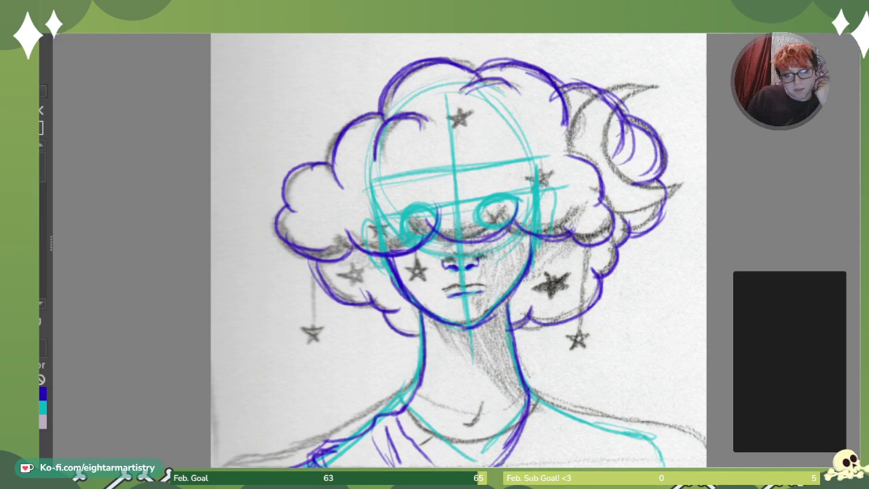
{"action": "mouse_move", "coordinate": [526, 382]}
{"action": "left_mouse_down"}
{"action": "mouse_move", "coordinate": [562, 395]}
{"action": "mouse_move", "coordinate": [558, 418]}
{"action": "mouse_move", "coordinate": [525, 451]}
{"action": "left_mouse_up"}
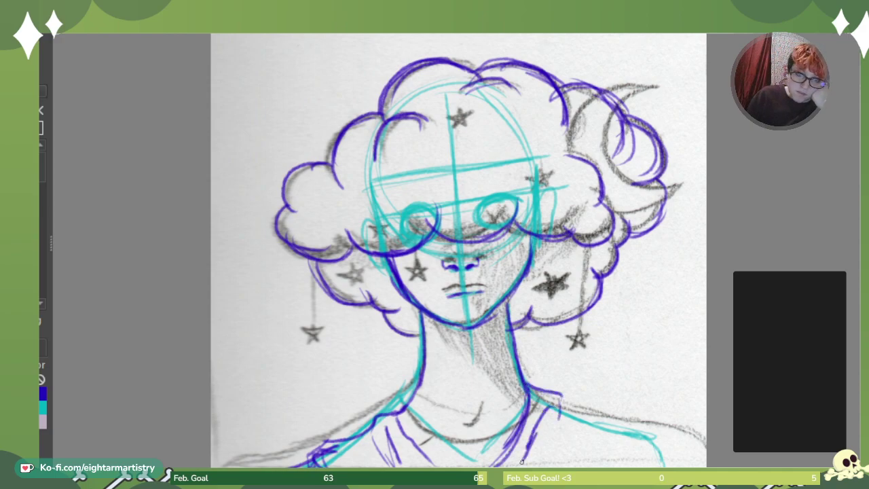
{"action": "left_click_drag", "start_coordinate": [556, 422], "coordinate": [539, 457]}
{"action": "mouse_move", "coordinate": [562, 400]}
{"action": "left_mouse_down"}
{"action": "mouse_move", "coordinate": [562, 415]}
{"action": "mouse_move", "coordinate": [660, 467]}
{"action": "left_mouse_up"}
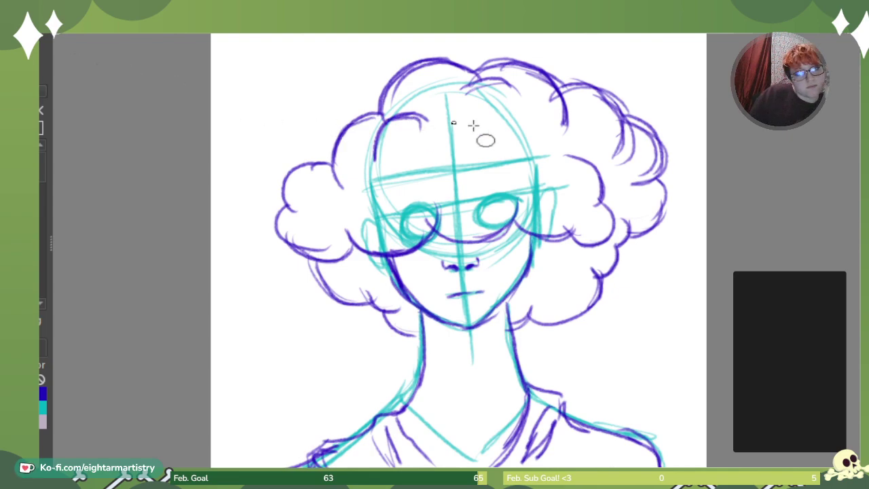
Draw a crescent moon behind the upper-right hair from a large circle and an inner arc, with the scanned drawing hidden.
{"action": "mouse_move", "coordinate": [556, 38]}
{"action": "left_mouse_down"}
{"action": "mouse_move", "coordinate": [617, 129]}
{"action": "mouse_move", "coordinate": [705, 212]}
{"action": "mouse_move", "coordinate": [712, 207]}
{"action": "mouse_move", "coordinate": [706, 211]}
{"action": "left_mouse_up"}
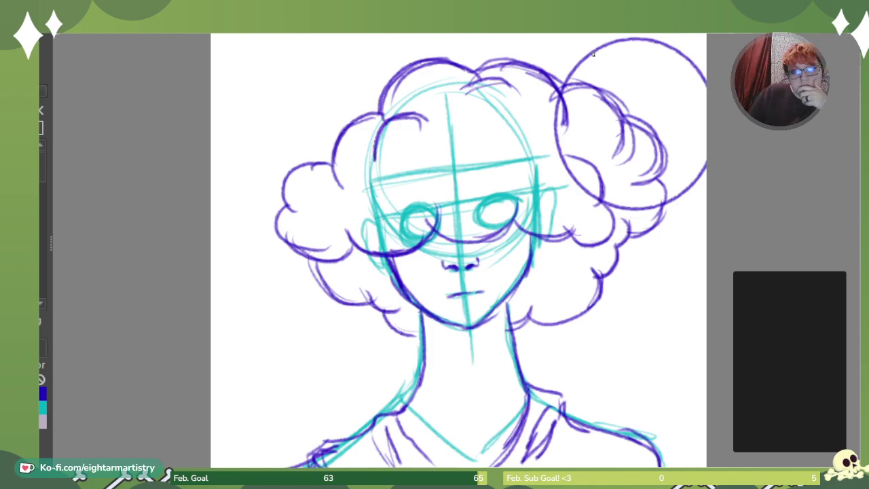
{"action": "mouse_move", "coordinate": [659, 46]}
{"action": "left_mouse_down"}
{"action": "mouse_move", "coordinate": [625, 59]}
{"action": "mouse_move", "coordinate": [610, 128]}
{"action": "mouse_move", "coordinate": [666, 182]}
{"action": "mouse_move", "coordinate": [706, 160]}
{"action": "left_mouse_up"}
{"action": "left_click_drag", "start_coordinate": [665, 177], "coordinate": [707, 160]}
{"action": "left_click_drag", "start_coordinate": [632, 156], "coordinate": [677, 176]}
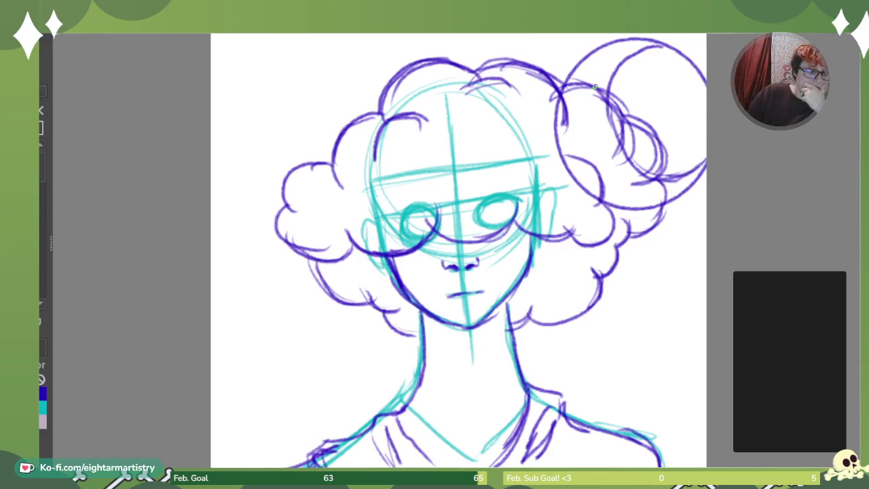
{"action": "left_click_drag", "start_coordinate": [607, 100], "coordinate": [645, 165]}
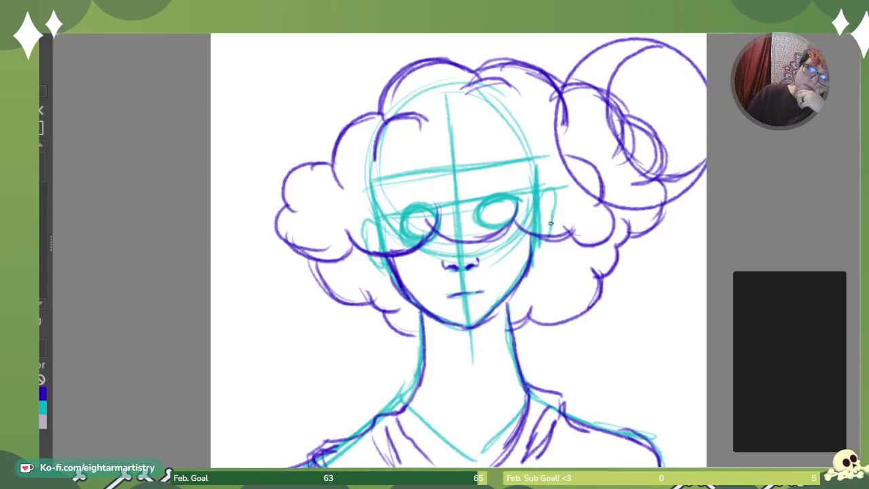
Draw three stars hanging on strings below the cloud hair and two loose stars within the hair.
{"action": "mouse_move", "coordinate": [537, 252]}
{"action": "left_mouse_down"}
{"action": "mouse_move", "coordinate": [551, 316]}
{"action": "mouse_move", "coordinate": [533, 311]}
{"action": "mouse_move", "coordinate": [557, 311]}
{"action": "mouse_move", "coordinate": [537, 324]}
{"action": "left_mouse_up"}
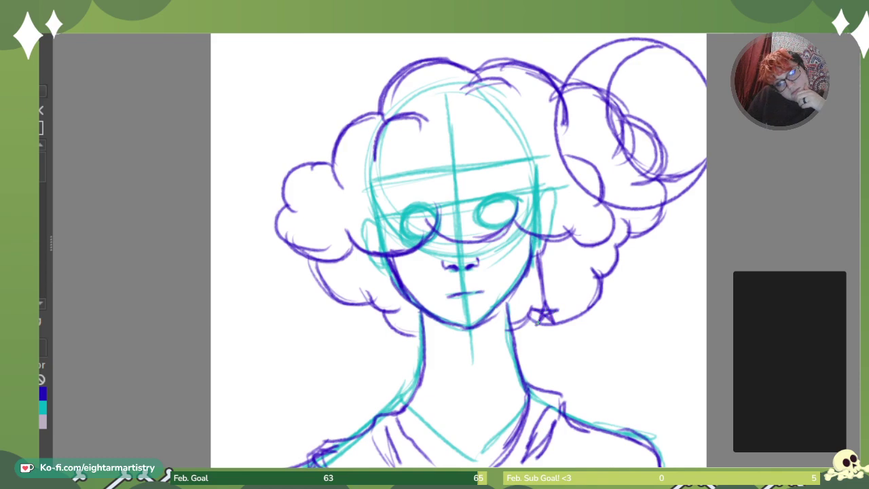
{"action": "mouse_move", "coordinate": [602, 245]}
{"action": "left_mouse_down"}
{"action": "mouse_move", "coordinate": [616, 345]}
{"action": "mouse_move", "coordinate": [632, 334]}
{"action": "mouse_move", "coordinate": [603, 357]}
{"action": "left_mouse_up"}
{"action": "left_click_drag", "start_coordinate": [354, 245], "coordinate": [365, 314]}
{"action": "mouse_move", "coordinate": [365, 314]}
{"action": "left_mouse_down"}
{"action": "mouse_move", "coordinate": [342, 298]}
{"action": "mouse_move", "coordinate": [365, 298]}
{"action": "left_mouse_up"}
{"action": "mouse_move", "coordinate": [389, 157]}
{"action": "left_mouse_down"}
{"action": "mouse_move", "coordinate": [406, 175]}
{"action": "mouse_move", "coordinate": [408, 159]}
{"action": "mouse_move", "coordinate": [384, 180]}
{"action": "mouse_move", "coordinate": [392, 150]}
{"action": "left_mouse_up"}
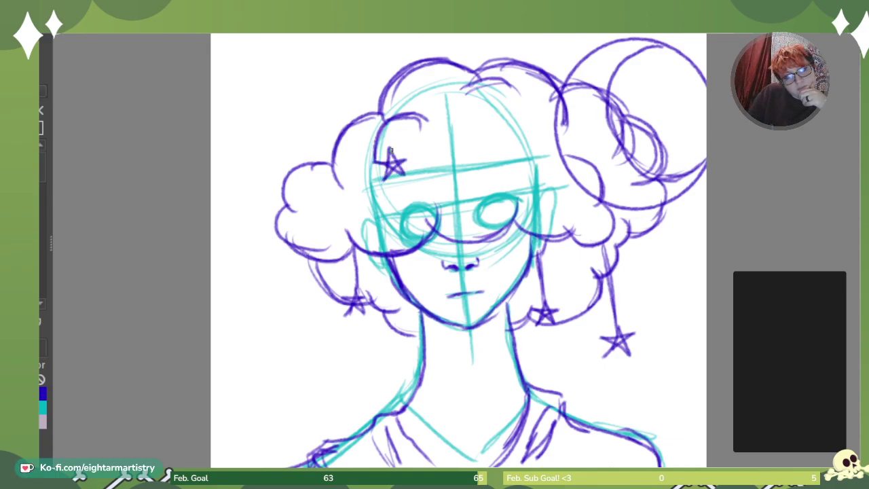
{"action": "mouse_move", "coordinate": [528, 106]}
{"action": "left_mouse_down"}
{"action": "mouse_move", "coordinate": [529, 90]}
{"action": "mouse_move", "coordinate": [527, 100]}
{"action": "mouse_move", "coordinate": [547, 90]}
{"action": "mouse_move", "coordinate": [527, 114]}
{"action": "left_mouse_up"}
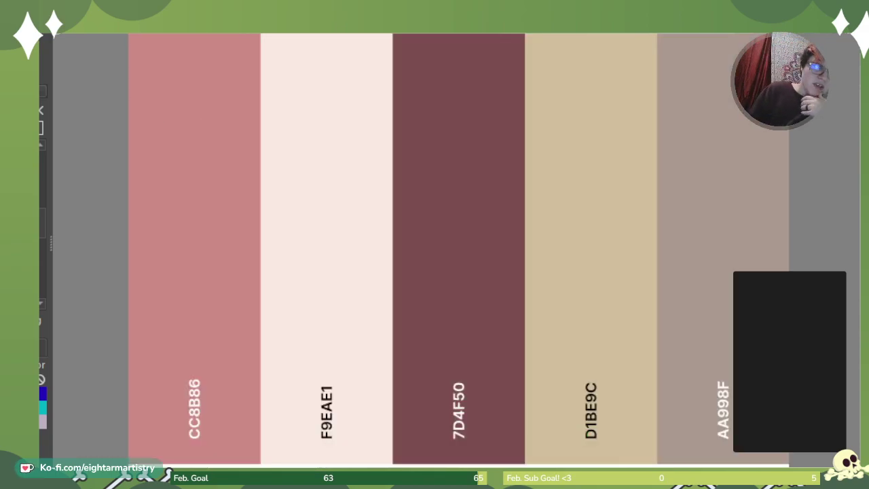
Sample the maroon 7D4F50 from the palette image and lower the opacity of the dark blue and teal sketches.
{"action": "left_click", "coordinate": [431, 133]}
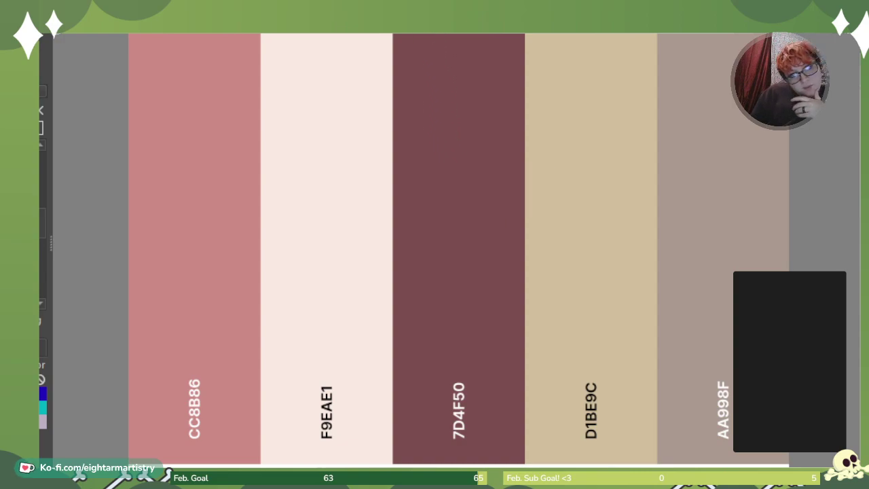
{"action": "left_click", "coordinate": [283, 30]}
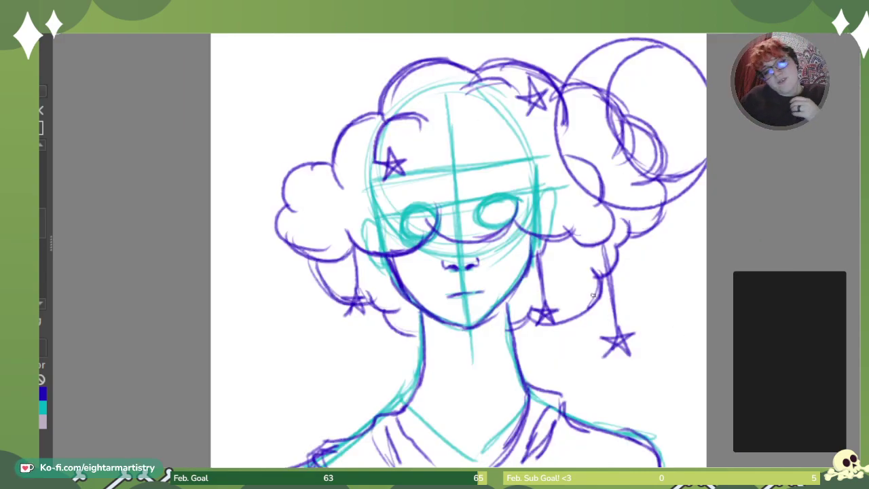
{"action": "right_click", "coordinate": [456, 296]}
{"action": "left_click", "coordinate": [377, 344]}
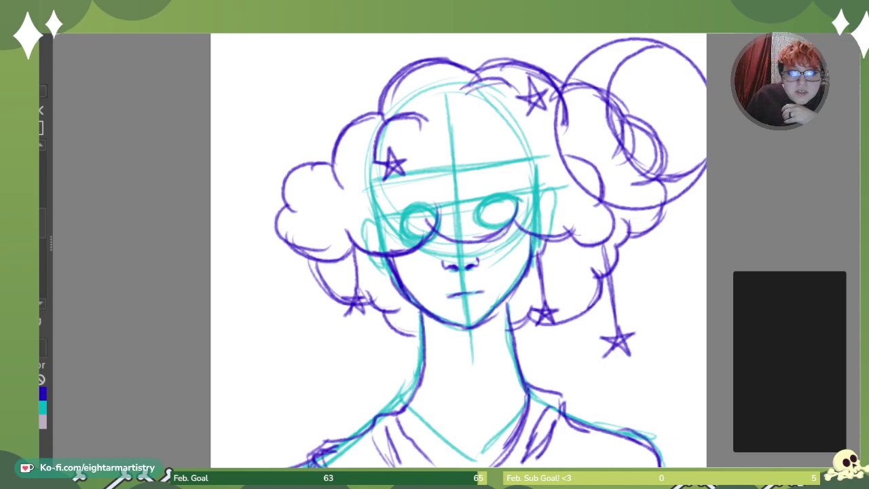
{"action": "left_click", "coordinate": [510, 86]}
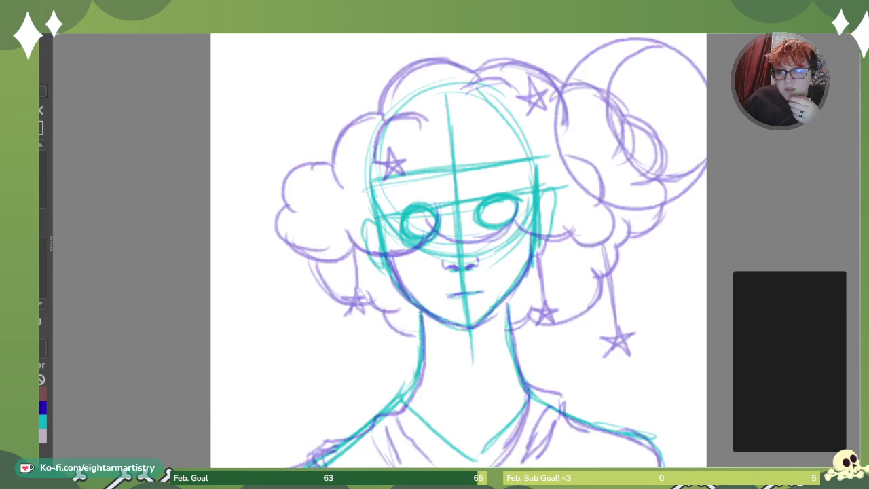
{"action": "key", "text": "ctrl+z"}
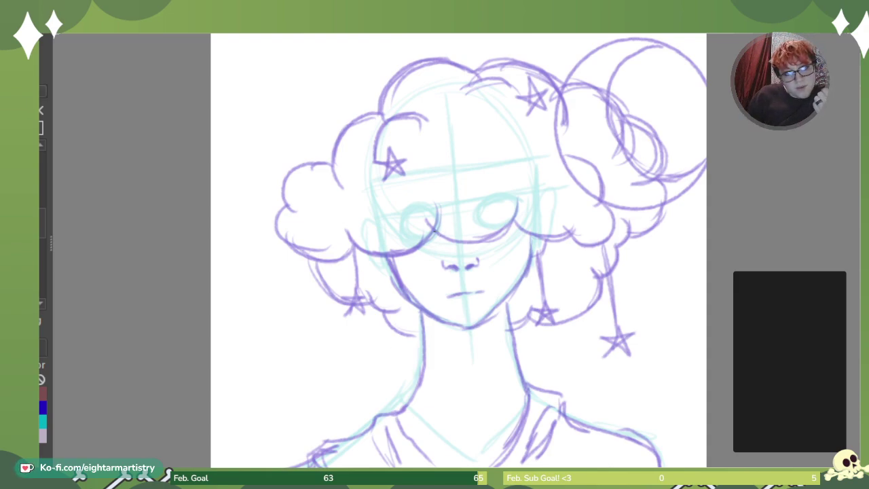
Ink the cloud hair's scalloped fringe, the inner puffs on its right side and the two puffs on its left side in maroon.
{"action": "mouse_move", "coordinate": [433, 230]}
{"action": "left_mouse_down"}
{"action": "mouse_move", "coordinate": [471, 243]}
{"action": "mouse_move", "coordinate": [506, 227]}
{"action": "mouse_move", "coordinate": [517, 205]}
{"action": "mouse_move", "coordinate": [568, 235]}
{"action": "left_mouse_up"}
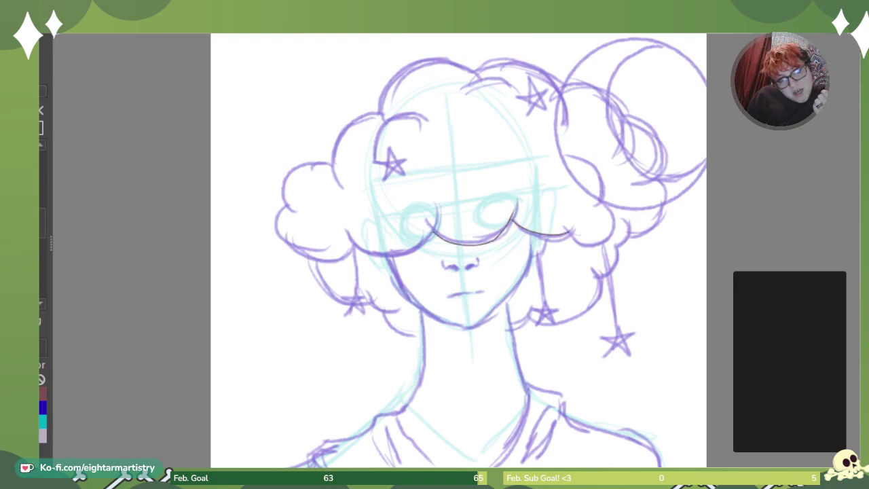
{"action": "left_click_drag", "start_coordinate": [591, 155], "coordinate": [606, 206]}
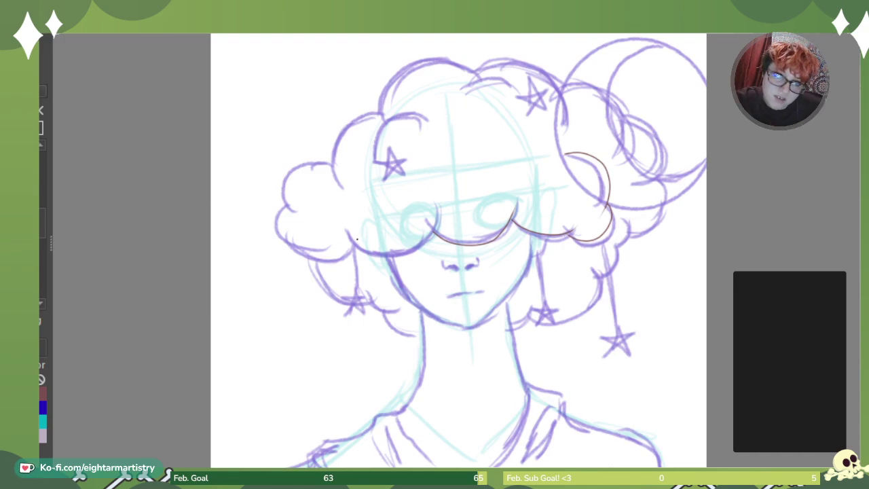
{"action": "left_click_drag", "start_coordinate": [347, 235], "coordinate": [407, 257]}
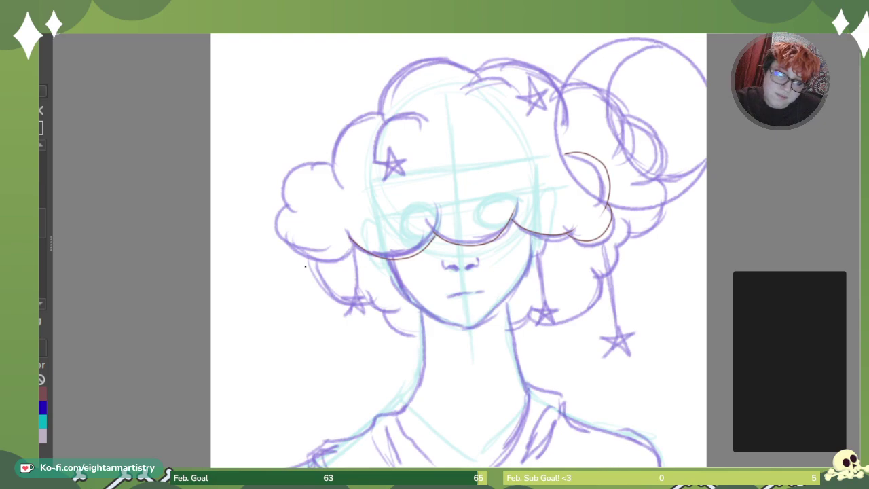
{"action": "mouse_move", "coordinate": [286, 207]}
{"action": "left_mouse_down"}
{"action": "mouse_move", "coordinate": [279, 235]}
{"action": "mouse_move", "coordinate": [333, 260]}
{"action": "mouse_move", "coordinate": [353, 245]}
{"action": "left_mouse_up"}
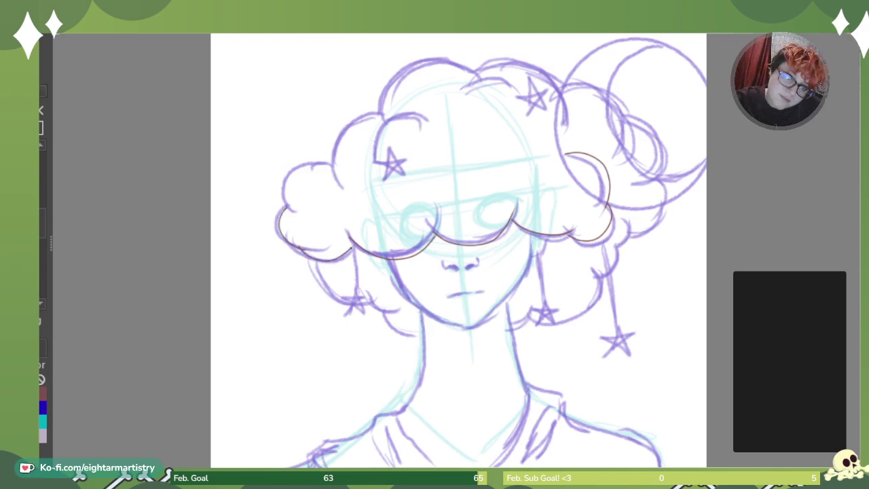
{"action": "mouse_move", "coordinate": [315, 162]}
{"action": "left_mouse_down"}
{"action": "mouse_move", "coordinate": [276, 182]}
{"action": "mouse_move", "coordinate": [281, 203]}
{"action": "left_mouse_up"}
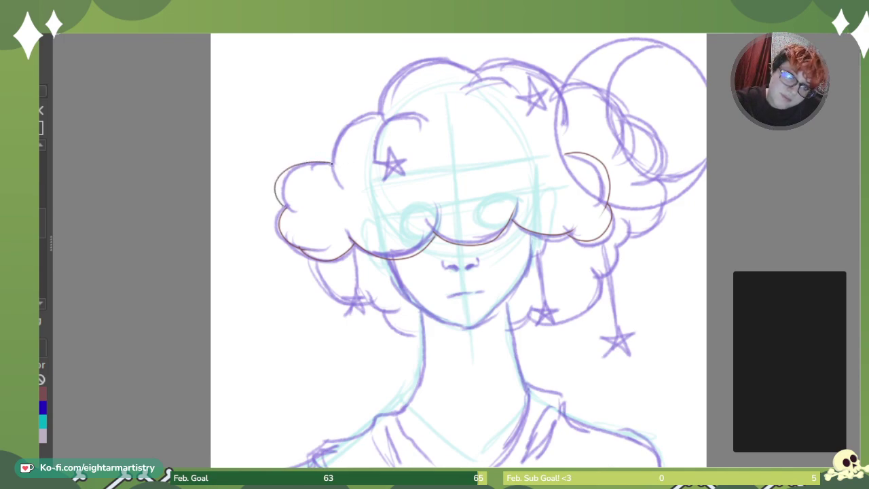
Ink the top puffs of the cloud hair and continue the outline around its outer right side.
{"action": "mouse_move", "coordinate": [332, 163]}
{"action": "left_mouse_down"}
{"action": "mouse_move", "coordinate": [360, 111]}
{"action": "mouse_move", "coordinate": [381, 100]}
{"action": "left_mouse_up"}
{"action": "mouse_move", "coordinate": [474, 75]}
{"action": "left_mouse_down"}
{"action": "mouse_move", "coordinate": [414, 60]}
{"action": "mouse_move", "coordinate": [382, 92]}
{"action": "mouse_move", "coordinate": [379, 122]}
{"action": "left_mouse_up"}
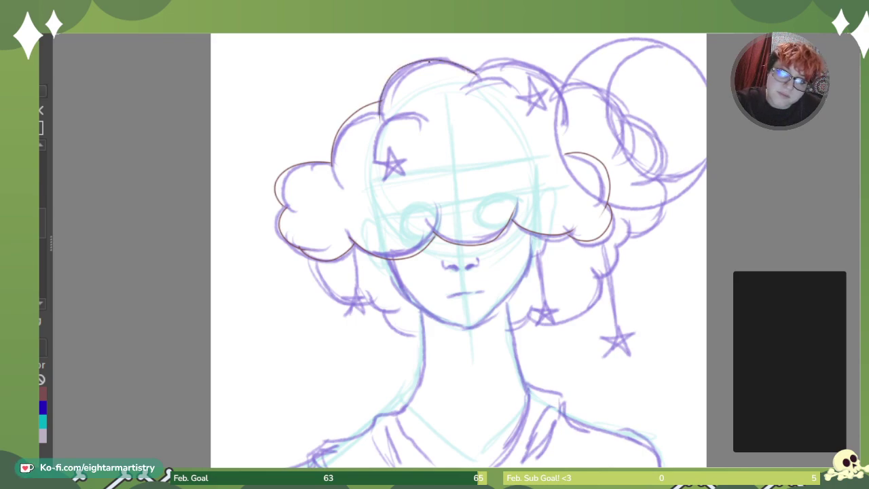
{"action": "mouse_move", "coordinate": [484, 68]}
{"action": "left_mouse_down"}
{"action": "mouse_move", "coordinate": [548, 77]}
{"action": "mouse_move", "coordinate": [567, 128]}
{"action": "left_mouse_up"}
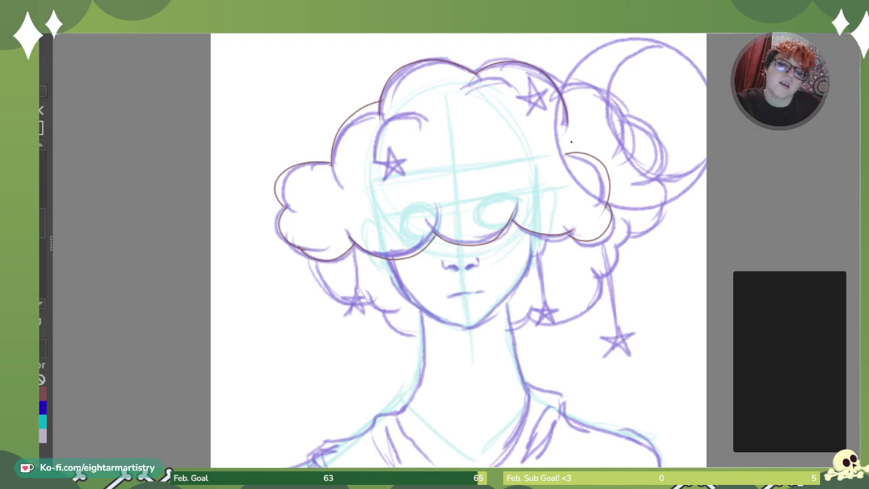
{"action": "mouse_move", "coordinate": [560, 90]}
{"action": "left_mouse_down"}
{"action": "mouse_move", "coordinate": [605, 98]}
{"action": "mouse_move", "coordinate": [638, 147]}
{"action": "left_mouse_up"}
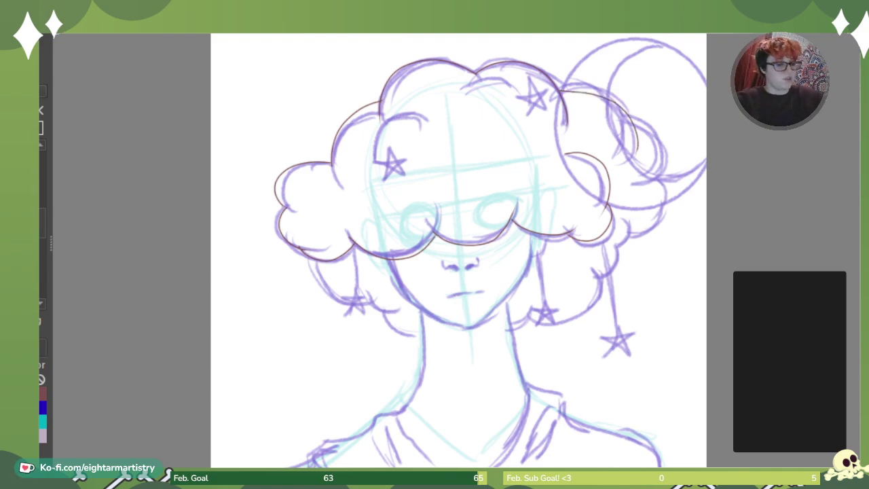
{"action": "key", "text": "ctrl+z"}
{"action": "mouse_move", "coordinate": [558, 88]}
{"action": "left_mouse_down"}
{"action": "mouse_move", "coordinate": [597, 95]}
{"action": "mouse_move", "coordinate": [621, 151]}
{"action": "mouse_move", "coordinate": [659, 166]}
{"action": "mouse_move", "coordinate": [654, 232]}
{"action": "mouse_move", "coordinate": [632, 238]}
{"action": "left_mouse_up"}
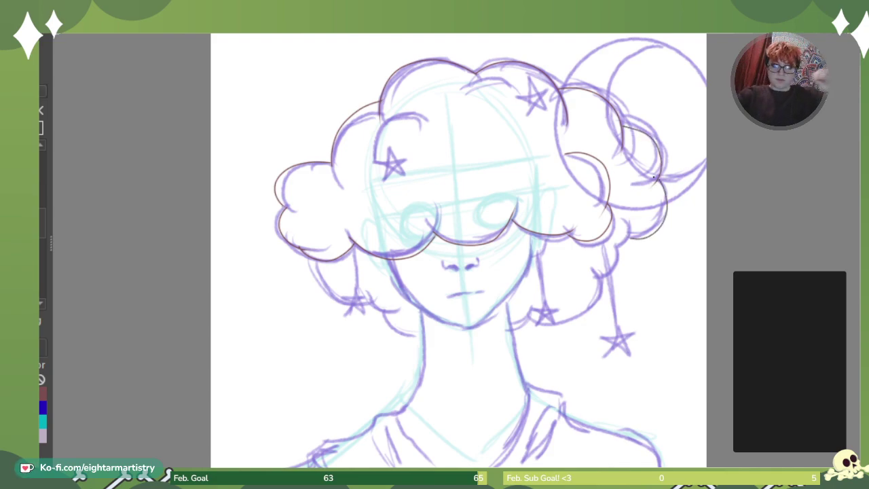
Ink the lower hair curls beside the face, ending at both sides of the neck.
{"action": "left_click_drag", "start_coordinate": [628, 225], "coordinate": [611, 250]}
{"action": "key", "text": "ctrl+z"}
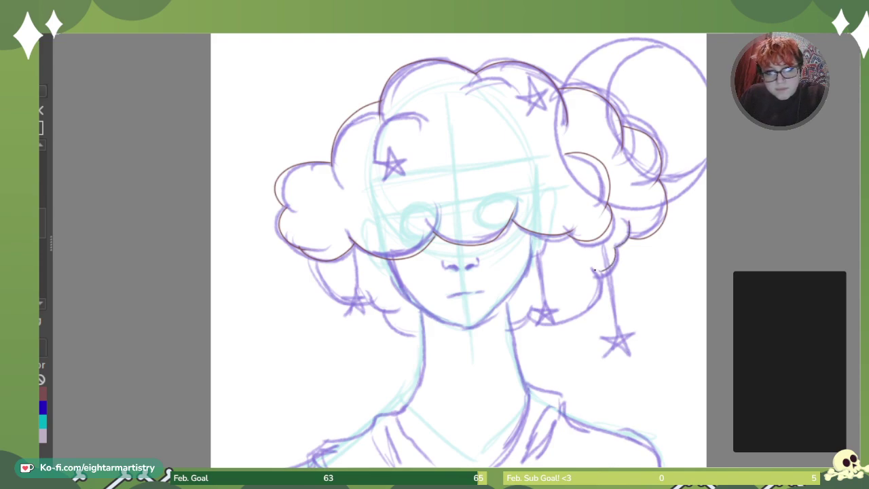
{"action": "mouse_move", "coordinate": [594, 272]}
{"action": "left_mouse_down"}
{"action": "mouse_move", "coordinate": [585, 311]}
{"action": "mouse_move", "coordinate": [543, 315]}
{"action": "mouse_move", "coordinate": [540, 302]}
{"action": "mouse_move", "coordinate": [528, 320]}
{"action": "mouse_move", "coordinate": [543, 313]}
{"action": "left_mouse_up"}
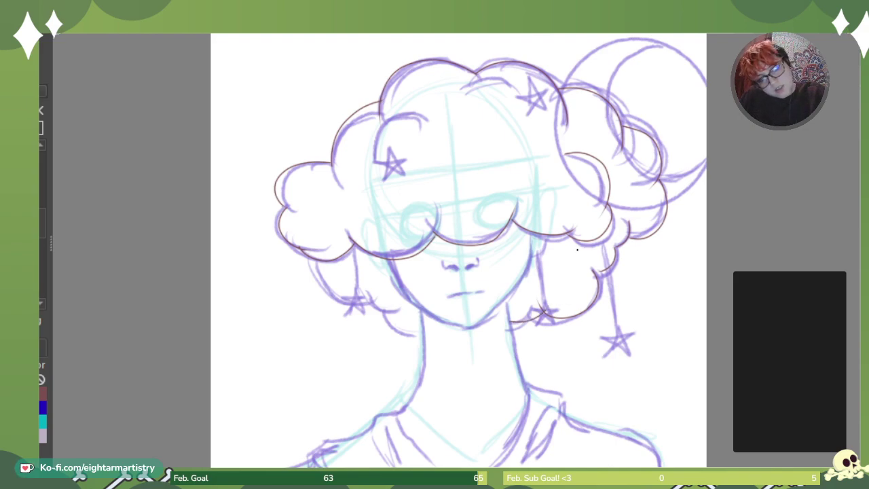
{"action": "mouse_move", "coordinate": [311, 258]}
{"action": "left_mouse_down"}
{"action": "mouse_move", "coordinate": [327, 285]}
{"action": "mouse_move", "coordinate": [402, 310]}
{"action": "left_mouse_up"}
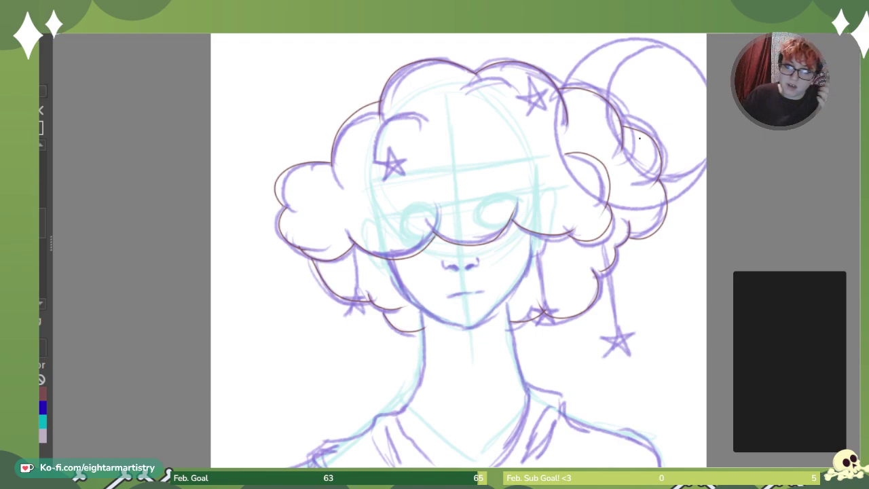
{"action": "mouse_move", "coordinate": [665, 45]}
{"action": "left_mouse_down"}
{"action": "mouse_move", "coordinate": [633, 56]}
{"action": "mouse_move", "coordinate": [610, 96]}
{"action": "mouse_move", "coordinate": [631, 155]}
{"action": "mouse_move", "coordinate": [682, 167]}
{"action": "left_mouse_up"}
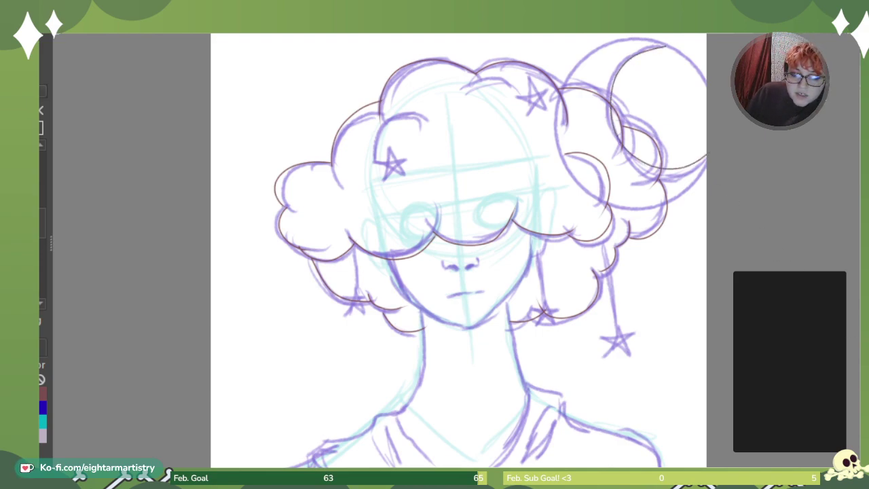
{"action": "mouse_move", "coordinate": [664, 43]}
{"action": "left_mouse_down"}
{"action": "mouse_move", "coordinate": [579, 59]}
{"action": "mouse_move", "coordinate": [553, 119]}
{"action": "mouse_move", "coordinate": [596, 188]}
{"action": "mouse_move", "coordinate": [668, 193]}
{"action": "mouse_move", "coordinate": [697, 156]}
{"action": "left_mouse_up"}
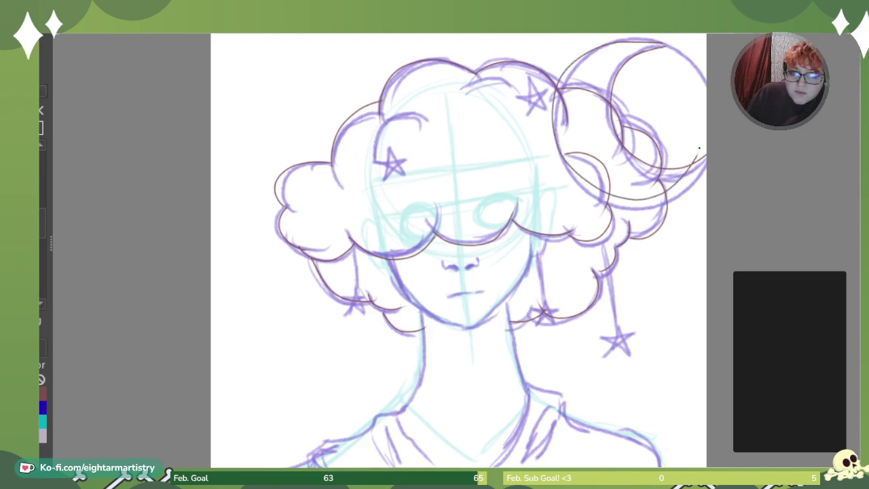
{"action": "key", "text": "ctrl+z"}
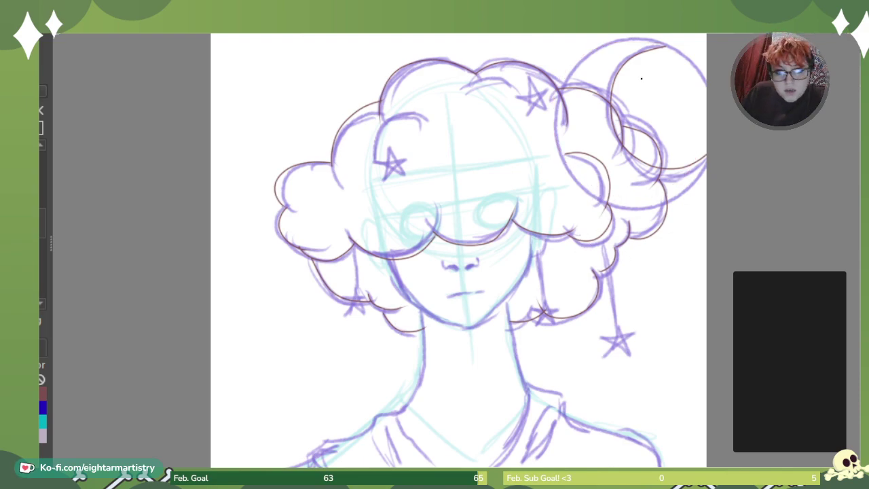
{"action": "key", "text": "ctrl+z"}
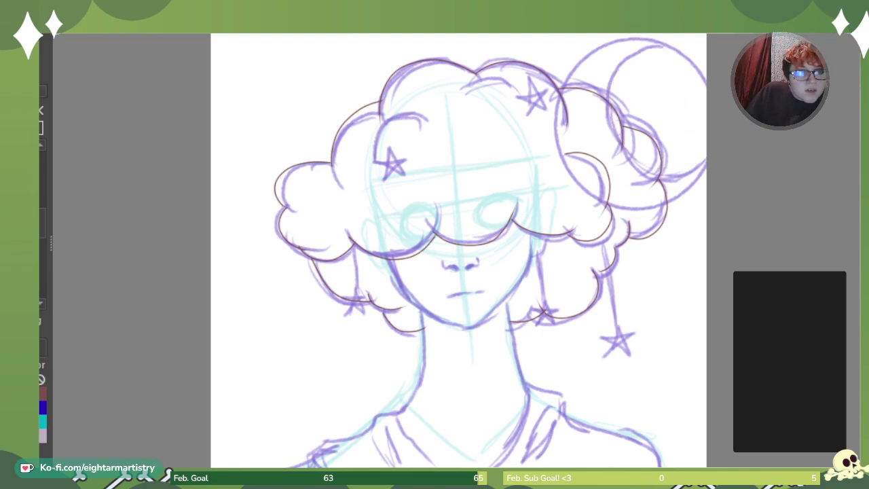
Draw a large circle for the moon's outer edge and position it over the upper-right hair, fully inside the canvas.
{"action": "left_click_drag", "start_coordinate": [537, 27], "coordinate": [706, 203]}
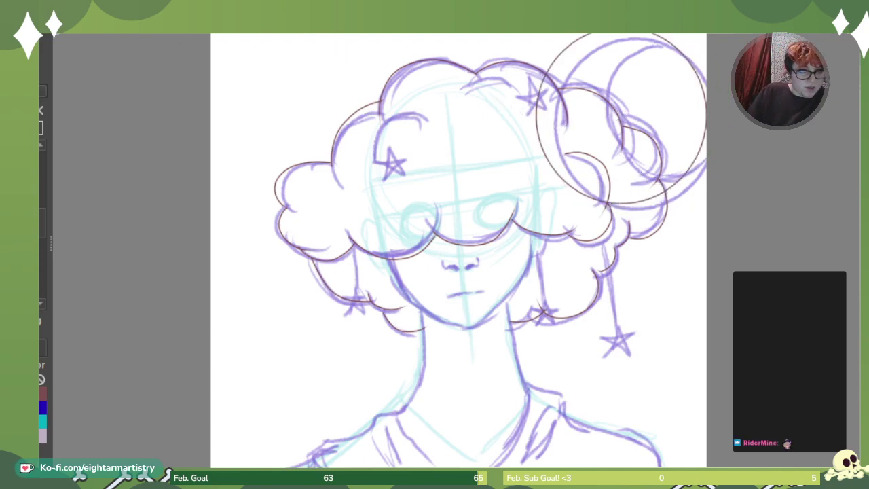
{"action": "mouse_move", "coordinate": [631, 137]}
{"action": "left_mouse_down"}
{"action": "mouse_move", "coordinate": [636, 154]}
{"action": "mouse_move", "coordinate": [617, 140]}
{"action": "left_mouse_up"}
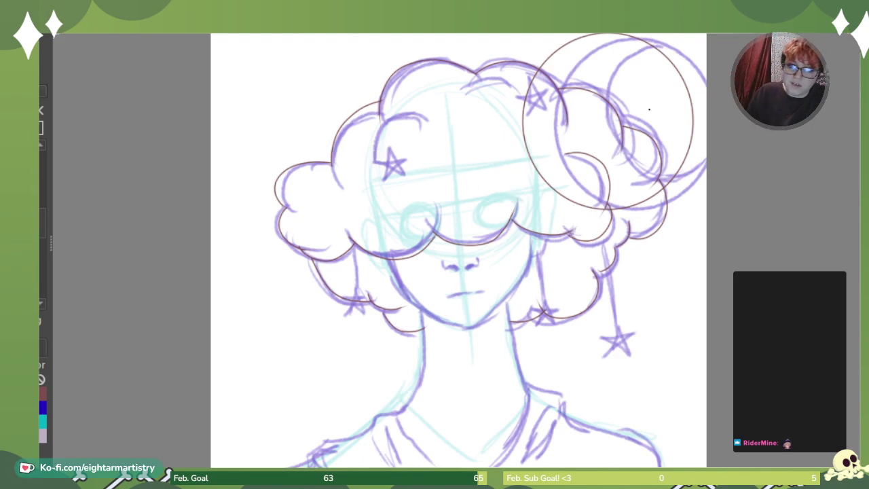
{"action": "mouse_move", "coordinate": [650, 47]}
{"action": "left_mouse_down"}
{"action": "mouse_move", "coordinate": [597, 81]}
{"action": "mouse_move", "coordinate": [582, 145]}
{"action": "mouse_move", "coordinate": [639, 188]}
{"action": "mouse_move", "coordinate": [667, 182]}
{"action": "left_mouse_up"}
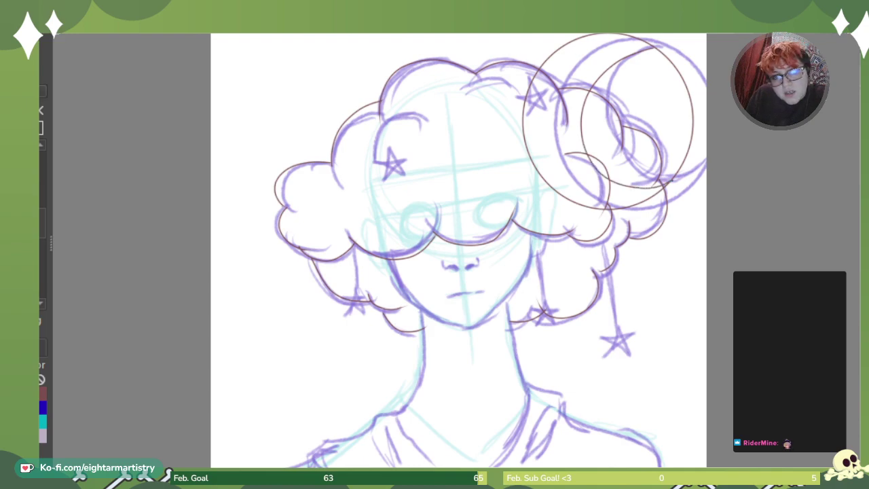
{"action": "key", "text": "ctrl+z"}
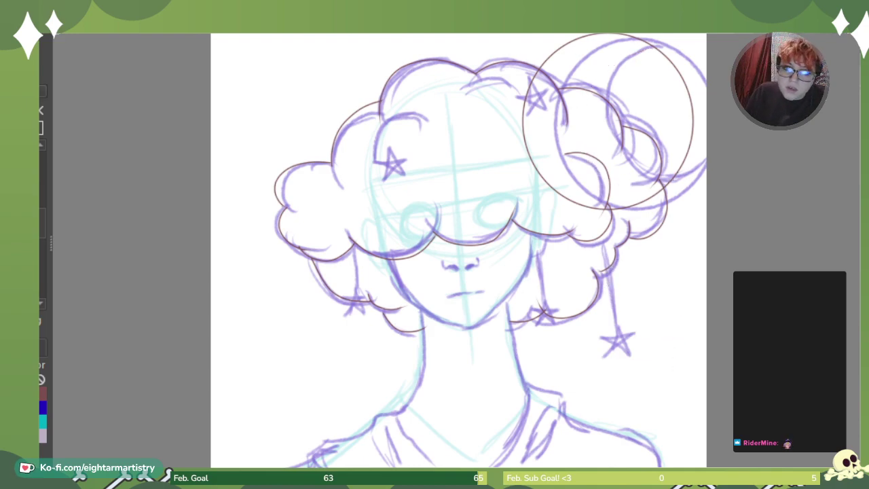
{"action": "mouse_move", "coordinate": [643, 40]}
{"action": "left_mouse_down"}
{"action": "mouse_move", "coordinate": [584, 63]}
{"action": "mouse_move", "coordinate": [558, 148]}
{"action": "mouse_move", "coordinate": [608, 197]}
{"action": "mouse_move", "coordinate": [659, 184]}
{"action": "left_mouse_up"}
{"action": "key", "text": "ctrl+z"}
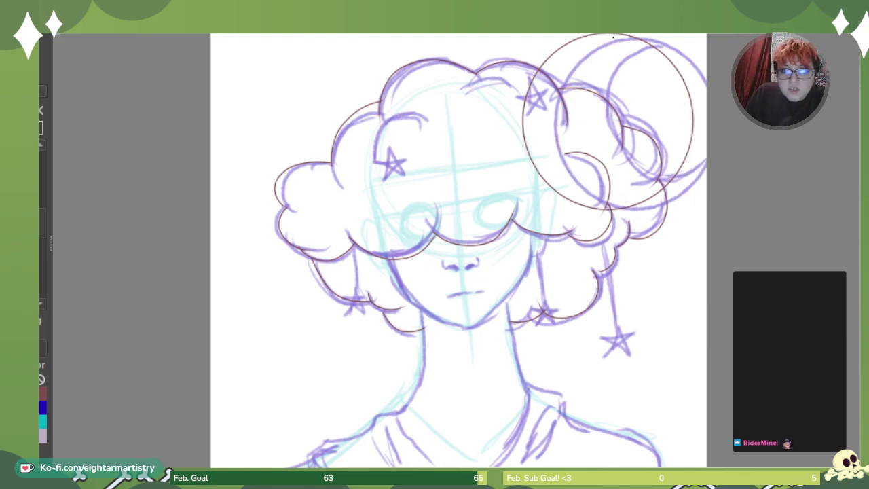
{"action": "mouse_move", "coordinate": [648, 44]}
{"action": "left_mouse_down"}
{"action": "mouse_move", "coordinate": [612, 52]}
{"action": "mouse_move", "coordinate": [571, 119]}
{"action": "mouse_move", "coordinate": [626, 175]}
{"action": "mouse_move", "coordinate": [678, 167]}
{"action": "left_mouse_up"}
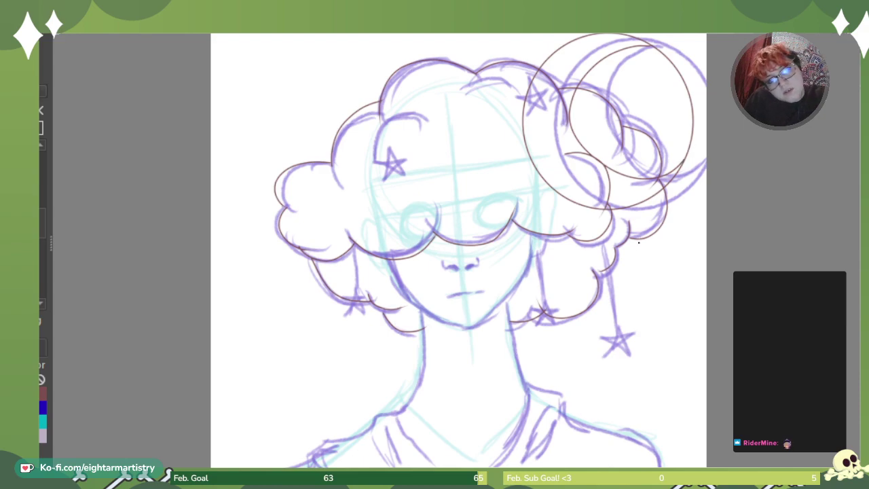
{"action": "key", "text": "ctrl+z"}
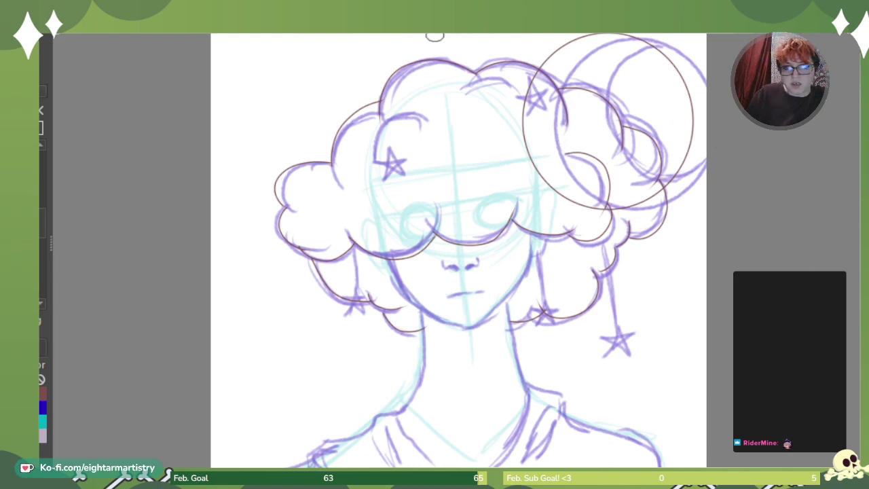
Draw a smaller circle for the moon's inner edge and move it inside the right part of the large circle.
{"action": "left_click_drag", "start_coordinate": [322, 73], "coordinate": [422, 180]}
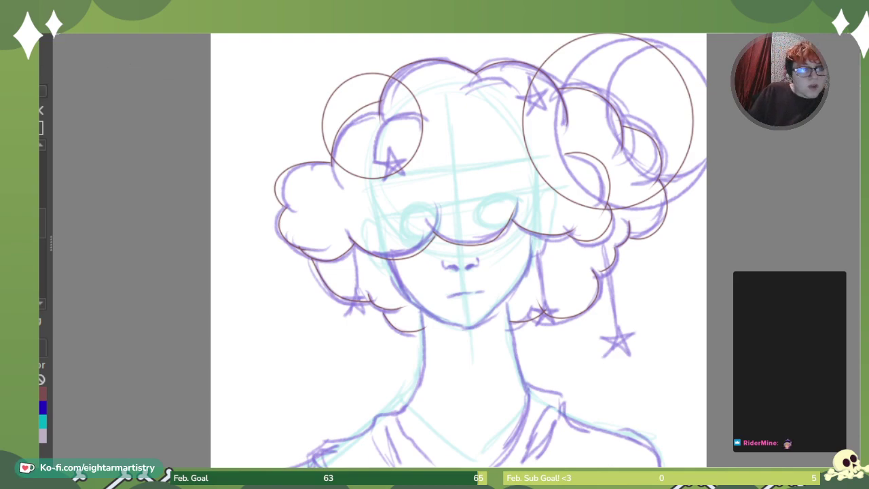
{"action": "left_click_drag", "start_coordinate": [374, 140], "coordinate": [644, 133]}
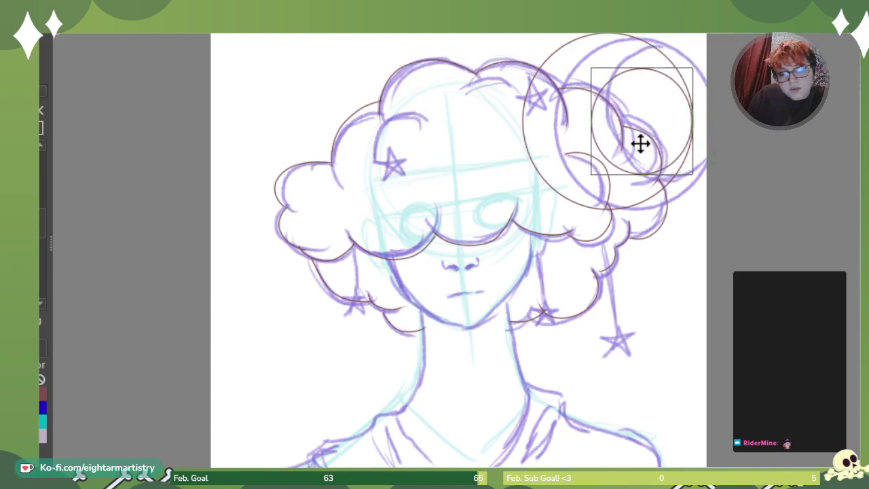
{"action": "left_click", "coordinate": [596, 341]}
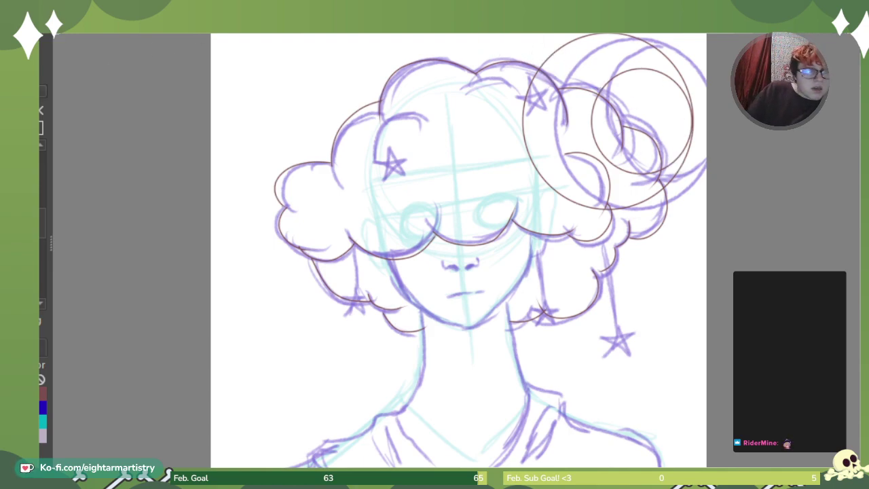
{"action": "key", "text": "ctrl+plus"}
{"action": "key", "text": "ctrl+plus"}
{"action": "key", "text": "ctrl+plus"}
{"action": "key", "text": "ctrl+plus"}
{"action": "key", "text": "ctrl+plus"}
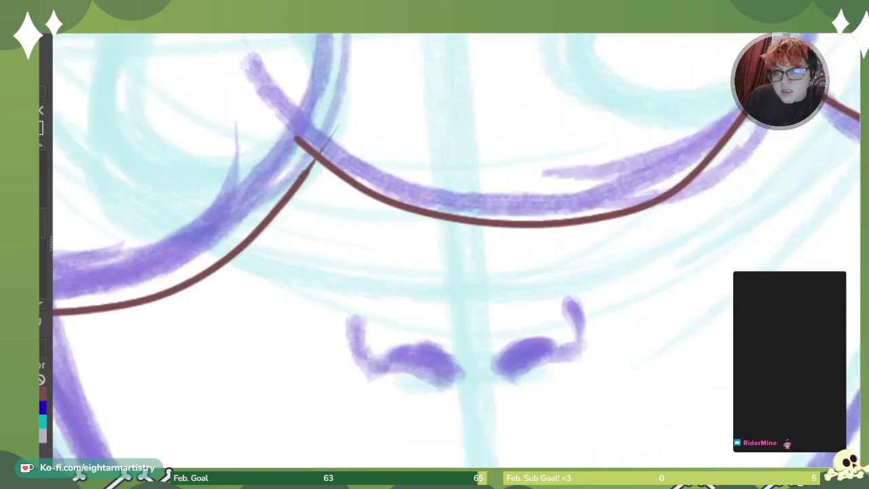
{"action": "left_click_drag", "start_coordinate": [801, 244], "coordinate": [204, 224]}
{"action": "left_click_drag", "start_coordinate": [652, 88], "coordinate": [469, 434]}
{"action": "mouse_move", "coordinate": [819, 190]}
{"action": "left_mouse_down"}
{"action": "mouse_move", "coordinate": [522, 130]}
{"action": "mouse_move", "coordinate": [541, 160]}
{"action": "left_mouse_up"}
{"action": "key", "text": "ctrl+z"}
{"action": "key", "text": "ctrl+minus"}
{"action": "key", "text": "ctrl+minus"}
{"action": "key", "text": "ctrl+minus"}
{"action": "key", "text": "ctrl+minus"}
{"action": "key", "text": "ctrl+minus"}
{"action": "key", "text": "ctrl+minus"}
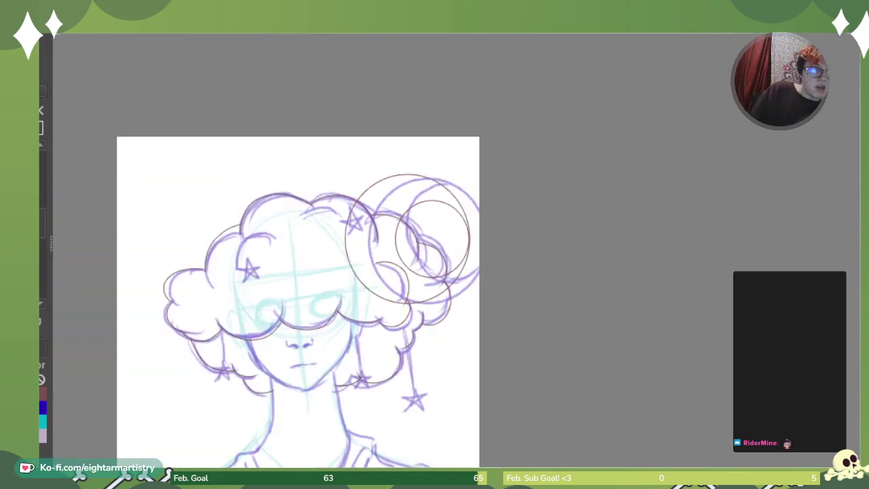
Transform the smaller moon circle, shifting it up and slightly left inside the large circle.
{"action": "key", "text": "ctrl+t"}
{"action": "left_click_drag", "start_coordinate": [495, 165], "coordinate": [435, 117]}
{"action": "key", "text": "Return"}
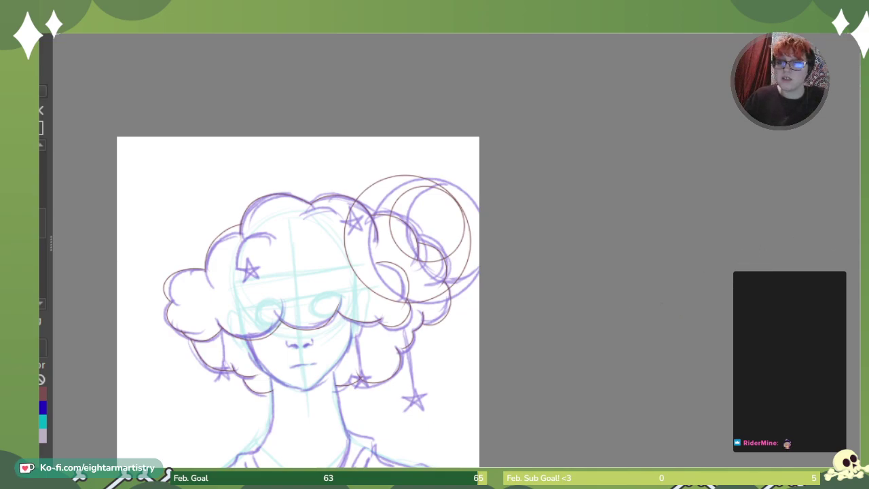
{"action": "key", "text": "ctrl+minus"}
{"action": "key", "text": "ctrl+plus"}
{"action": "key", "text": "ctrl+plus"}
{"action": "left_click_drag", "start_coordinate": [326, 326], "coordinate": [646, 118]}
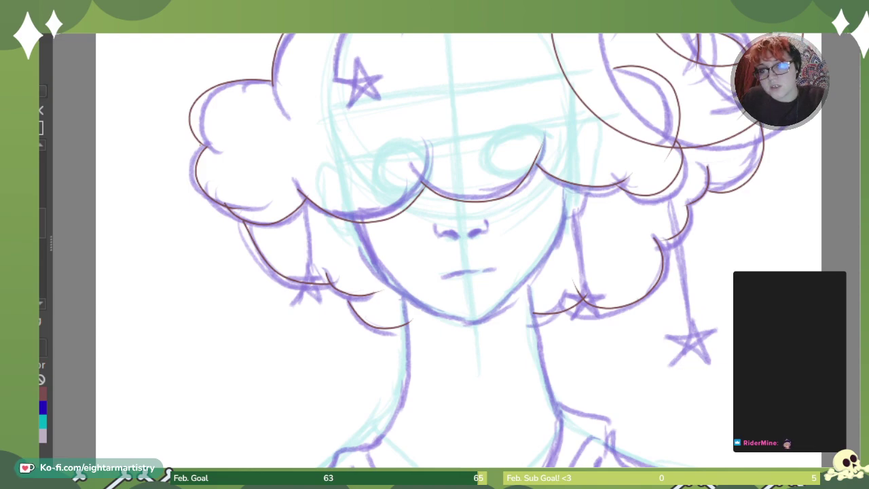
{"action": "key", "text": "Delete"}
{"action": "key", "text": "ctrl+z"}
{"action": "key", "text": "ctrl+z"}
{"action": "key", "text": "ctrl+z"}
{"action": "key", "text": "ctrl+z"}
{"action": "key", "text": "ctrl+z"}
{"action": "key", "text": "ctrl+z"}
{"action": "key", "text": "ctrl+z"}
{"action": "key", "text": "ctrl+z"}
{"action": "key", "text": "ctrl+y"}
{"action": "key", "text": "ctrl+y"}
{"action": "key", "text": "ctrl+y"}
{"action": "key", "text": "ctrl+y"}
{"action": "key", "text": "ctrl+y"}
{"action": "key", "text": "ctrl+y"}
{"action": "key", "text": "ctrl+y"}
{"action": "key", "text": "ctrl+y"}
{"action": "key", "text": "ctrl+y"}
{"action": "key", "text": "ctrl+y"}
{"action": "key", "text": "ctrl+y"}
{"action": "key", "text": "ctrl+y"}
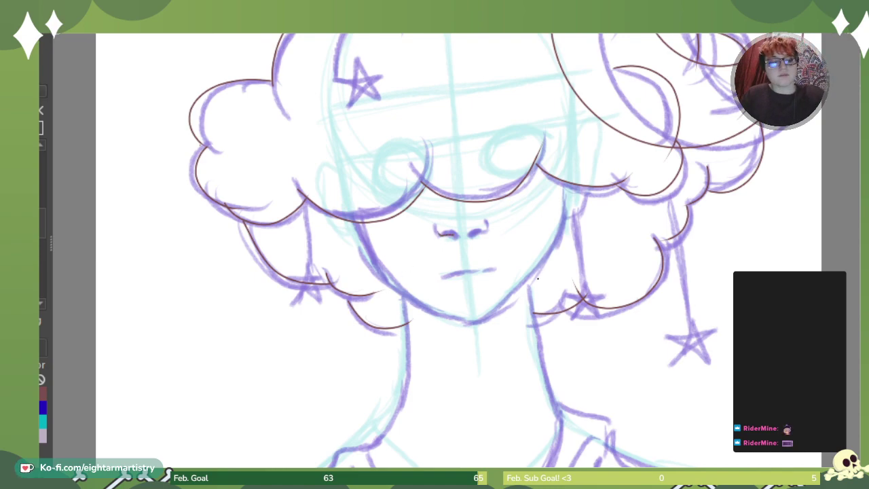
{"action": "key", "text": "ctrl+z"}
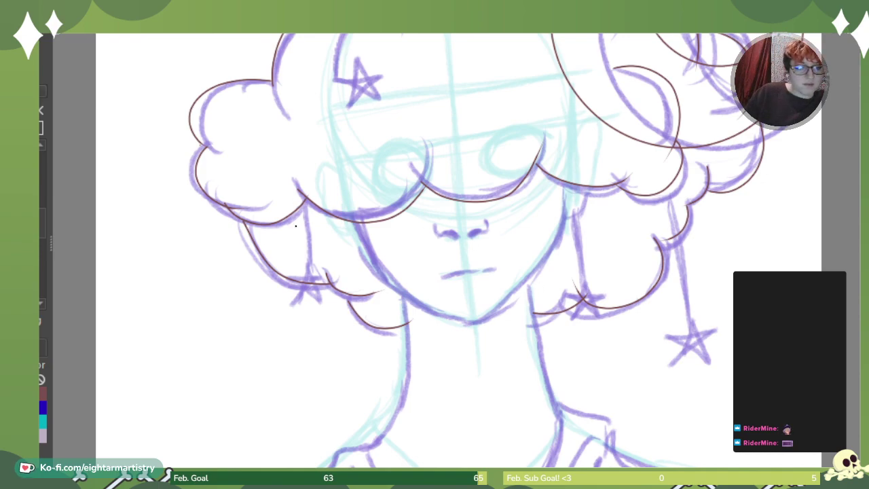
Ink both sides of the jawline down to the chin and the short curve beside the right cheek, removing the stray vertical line.
{"action": "mouse_move", "coordinate": [364, 232]}
{"action": "left_mouse_down"}
{"action": "mouse_move", "coordinate": [383, 274]}
{"action": "mouse_move", "coordinate": [456, 316]}
{"action": "left_mouse_up"}
{"action": "scroll", "coordinate": [493, 314], "scroll_direction": "down", "scroll_amount": 3}
{"action": "scroll", "coordinate": [466, 317], "scroll_direction": "up", "scroll_amount": 3}
{"action": "mouse_move", "coordinate": [487, 316]}
{"action": "left_mouse_down"}
{"action": "mouse_move", "coordinate": [541, 266]}
{"action": "mouse_move", "coordinate": [561, 199]}
{"action": "mouse_move", "coordinate": [573, 315]}
{"action": "left_mouse_up"}
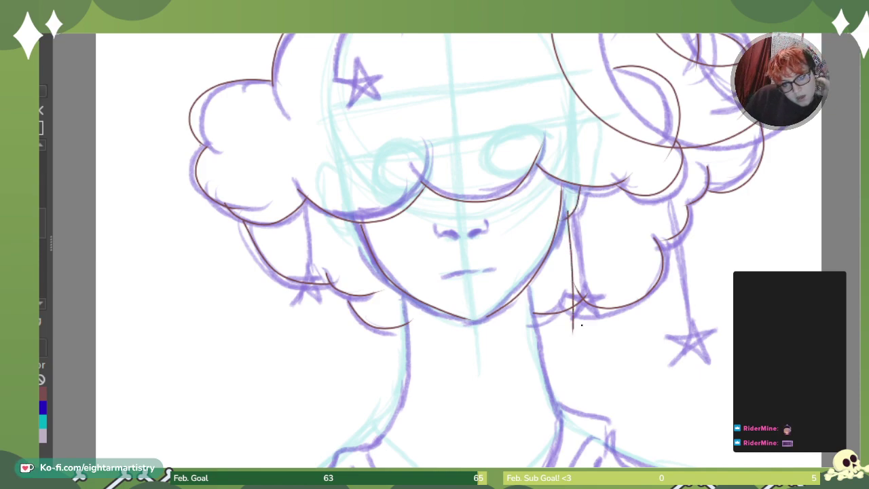
{"action": "key", "text": "ctrl+z"}
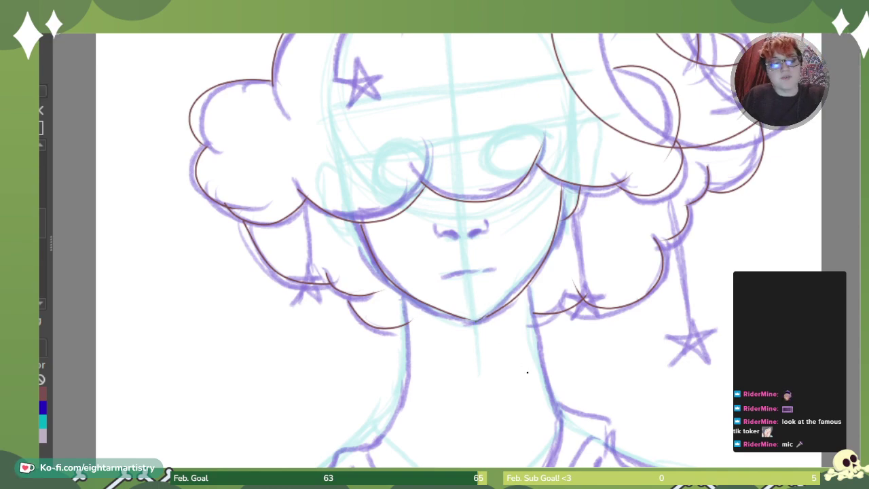
{"action": "key", "text": "ctrl+z"}
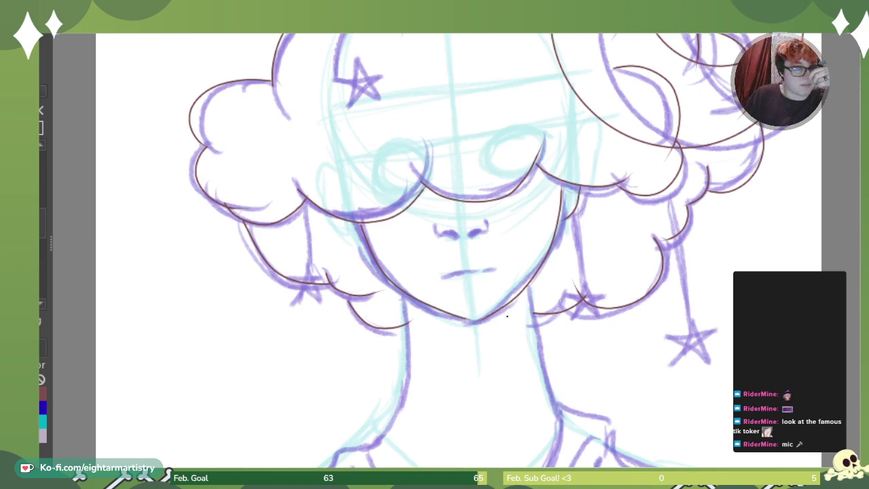
Ink both sides of the neck from the jawline down to the collar.
{"action": "left_click_drag", "start_coordinate": [862, 252], "coordinate": [862, 275]}
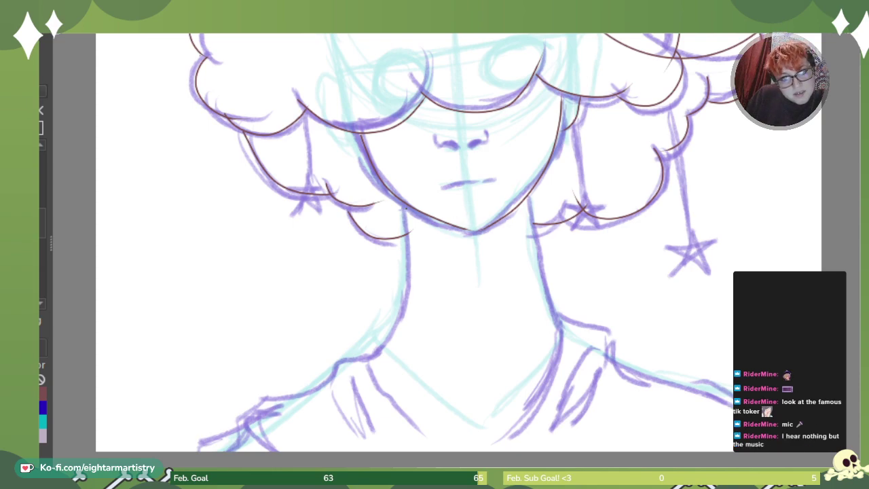
{"action": "mouse_move", "coordinate": [403, 207]}
{"action": "left_mouse_down"}
{"action": "mouse_move", "coordinate": [399, 329]}
{"action": "mouse_move", "coordinate": [375, 355]}
{"action": "left_mouse_up"}
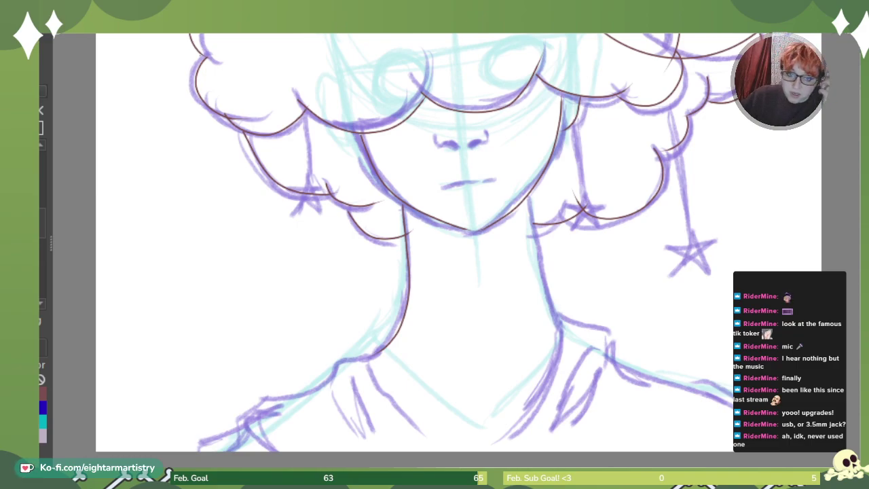
{"action": "left_click_drag", "start_coordinate": [528, 194], "coordinate": [553, 349]}
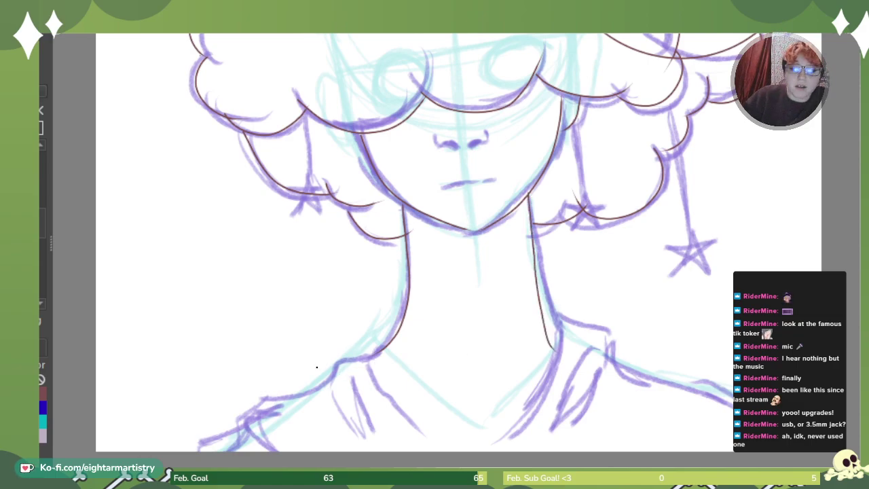
Ink the collar, fold lines, shoulder and sleeve edge on the figure's left-hand side of the canvas, extending the neckline curve toward the center.
{"action": "left_click_drag", "start_coordinate": [368, 355], "coordinate": [421, 432]}
{"action": "mouse_move", "coordinate": [380, 346]}
{"action": "left_mouse_down"}
{"action": "mouse_move", "coordinate": [343, 350]}
{"action": "mouse_move", "coordinate": [329, 374]}
{"action": "mouse_move", "coordinate": [355, 419]}
{"action": "mouse_move", "coordinate": [387, 445]}
{"action": "left_mouse_up"}
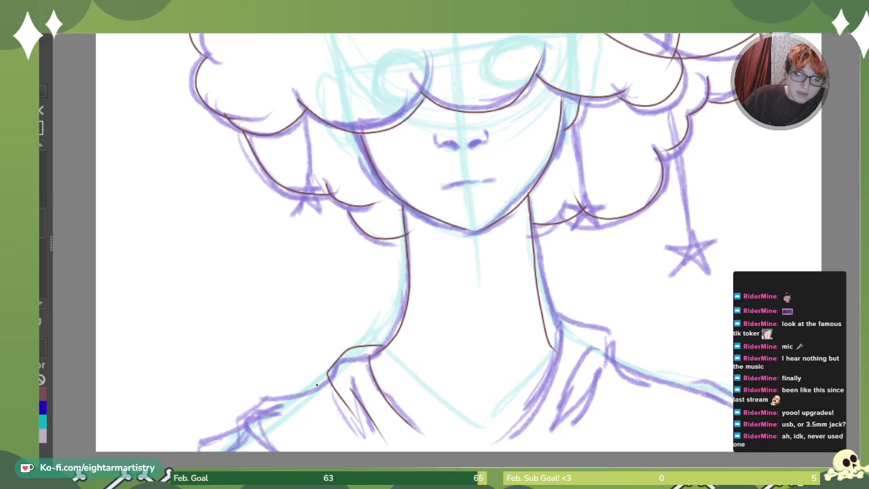
{"action": "mouse_move", "coordinate": [325, 384]}
{"action": "left_mouse_down"}
{"action": "mouse_move", "coordinate": [266, 402]}
{"action": "mouse_move", "coordinate": [258, 449]}
{"action": "left_mouse_up"}
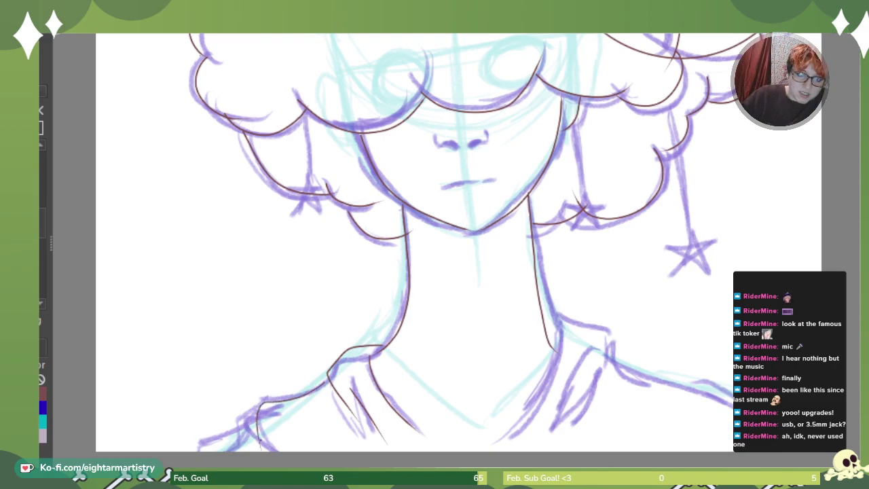
{"action": "left_click_drag", "start_coordinate": [255, 410], "coordinate": [199, 449]}
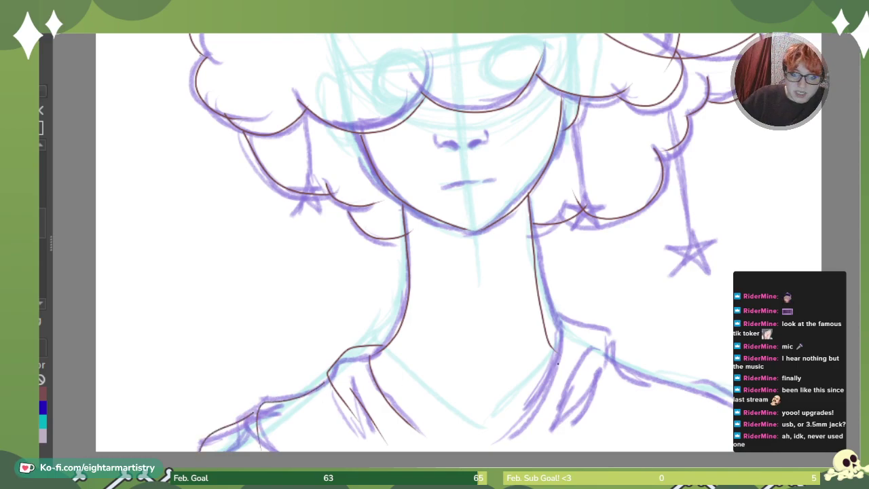
{"action": "left_click_drag", "start_coordinate": [417, 422], "coordinate": [474, 442]}
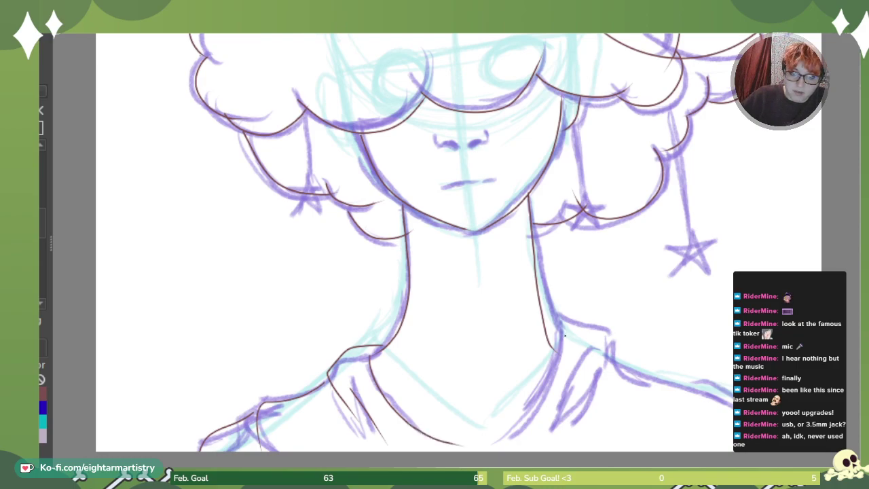
Ink the opposite half of the neckline and collar with its fold lines, and the shoulder line running out toward the right.
{"action": "left_click_drag", "start_coordinate": [557, 348], "coordinate": [517, 446]}
{"action": "mouse_move", "coordinate": [547, 334]}
{"action": "left_mouse_down"}
{"action": "mouse_move", "coordinate": [587, 360]}
{"action": "mouse_move", "coordinate": [565, 449]}
{"action": "left_mouse_up"}
{"action": "mouse_move", "coordinate": [586, 356]}
{"action": "left_mouse_down"}
{"action": "mouse_move", "coordinate": [645, 376]}
{"action": "mouse_move", "coordinate": [624, 432]}
{"action": "left_mouse_up"}
{"action": "left_click_drag", "start_coordinate": [609, 396], "coordinate": [593, 445]}
{"action": "left_click_drag", "start_coordinate": [647, 379], "coordinate": [733, 406]}
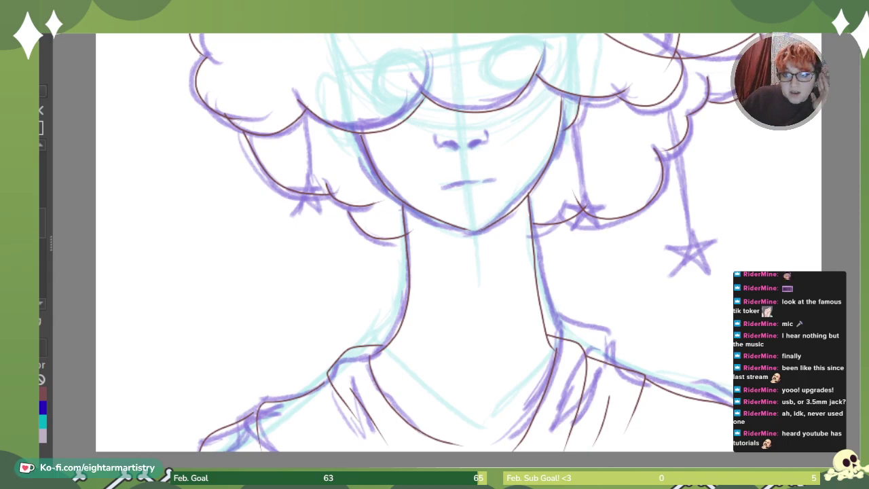
Ink the mouth as a thin, slightly broken line over the sketched lips.
{"action": "key", "text": "ctrl+plus"}
{"action": "key", "text": "ctrl+plus"}
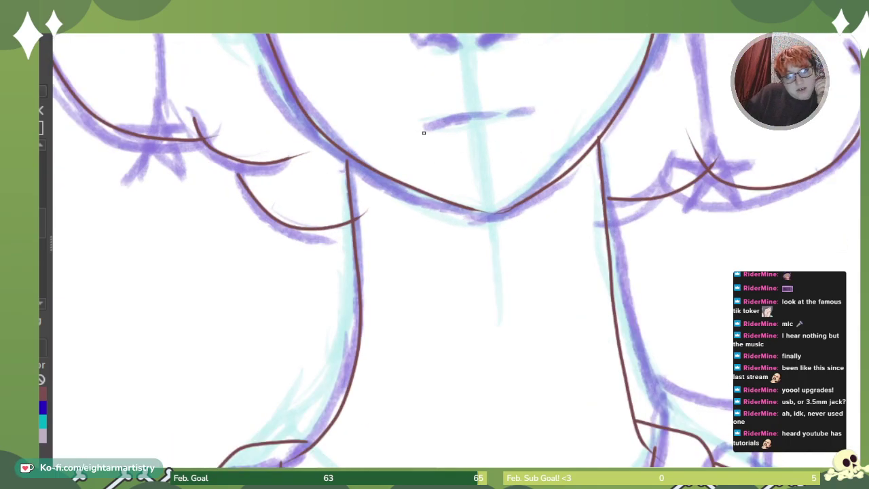
{"action": "mouse_move", "coordinate": [422, 132]}
{"action": "left_mouse_down"}
{"action": "mouse_move", "coordinate": [465, 120]}
{"action": "mouse_move", "coordinate": [543, 119]}
{"action": "left_mouse_up"}
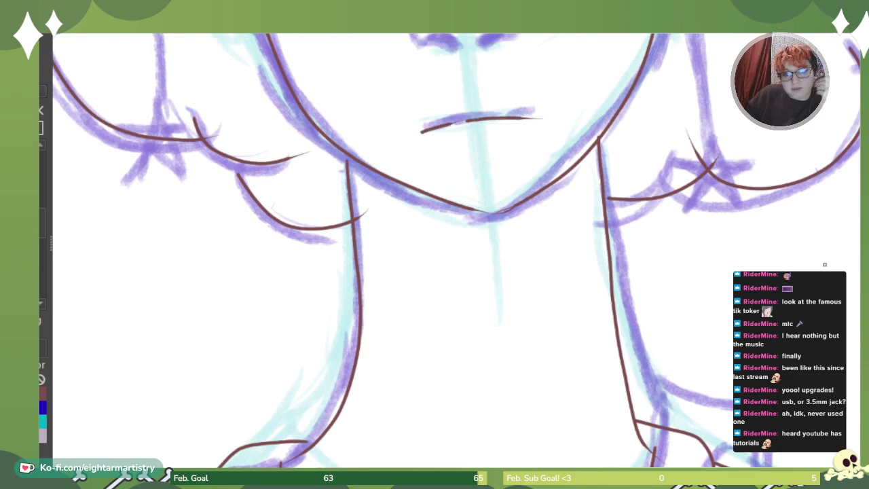
Ink the nose with two short nostril curves and an outer wing curve on each side, undoing the first nostril stroke.
{"action": "scroll", "coordinate": [440, 196], "scroll_direction": "up", "scroll_amount": 5}
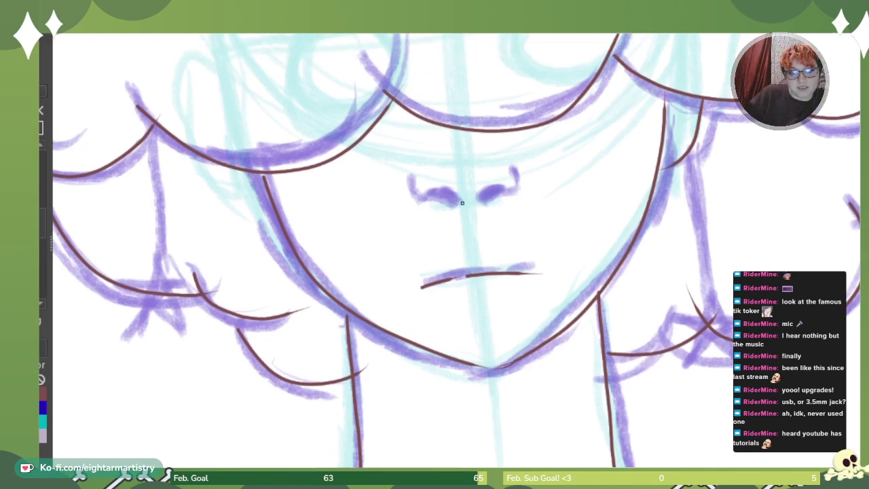
{"action": "left_click_drag", "start_coordinate": [459, 200], "coordinate": [422, 197]}
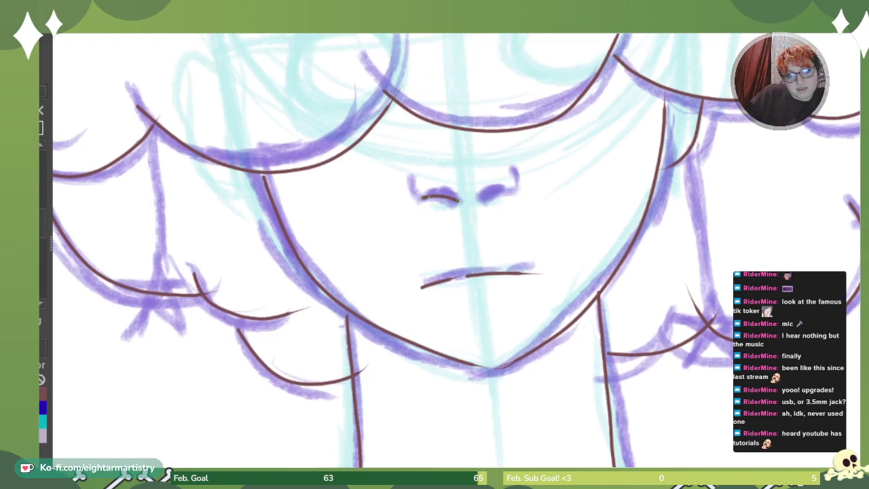
{"action": "key", "text": "ctrl+z"}
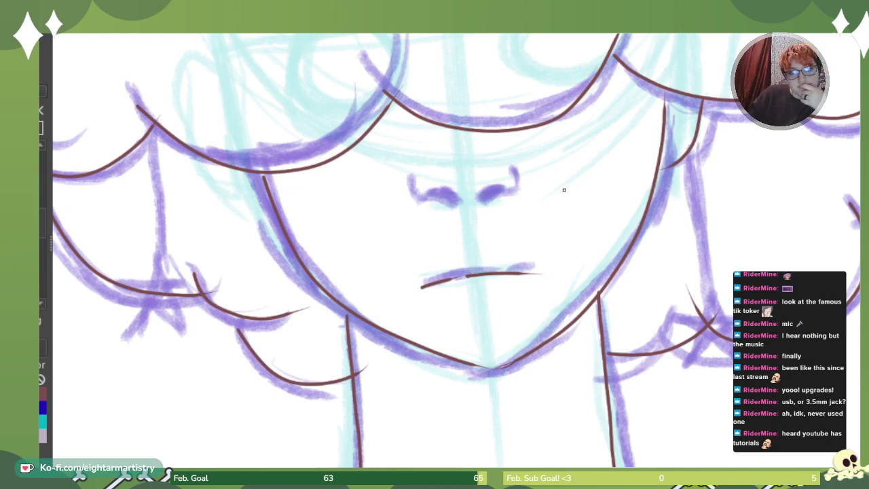
{"action": "mouse_move", "coordinate": [487, 193]}
{"action": "left_mouse_down"}
{"action": "mouse_move", "coordinate": [516, 178]}
{"action": "mouse_move", "coordinate": [512, 167]}
{"action": "left_mouse_up"}
{"action": "mouse_move", "coordinate": [452, 197]}
{"action": "left_mouse_down"}
{"action": "mouse_move", "coordinate": [414, 194]}
{"action": "mouse_move", "coordinate": [412, 171]}
{"action": "left_mouse_up"}
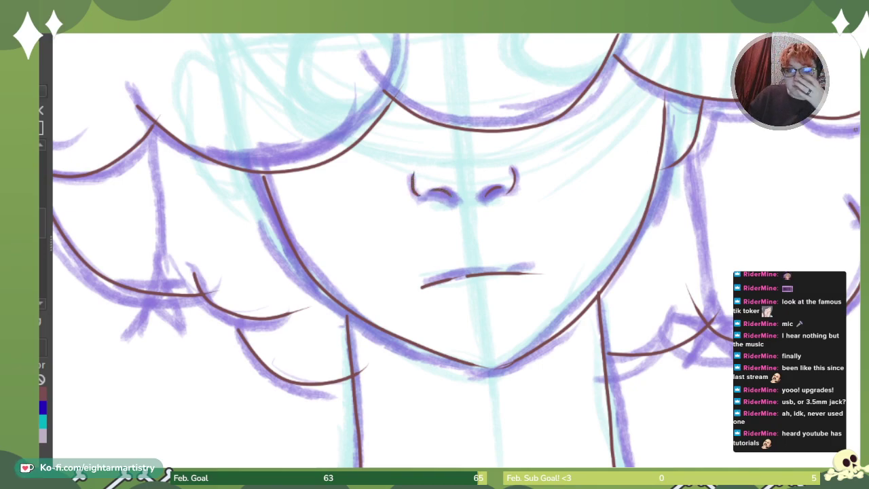
Draw three straight vertical strings hanging from the cloud hair, one beside the left cheek and two on the right.
{"action": "key", "text": "ctrl+minus"}
{"action": "key", "text": "ctrl+minus"}
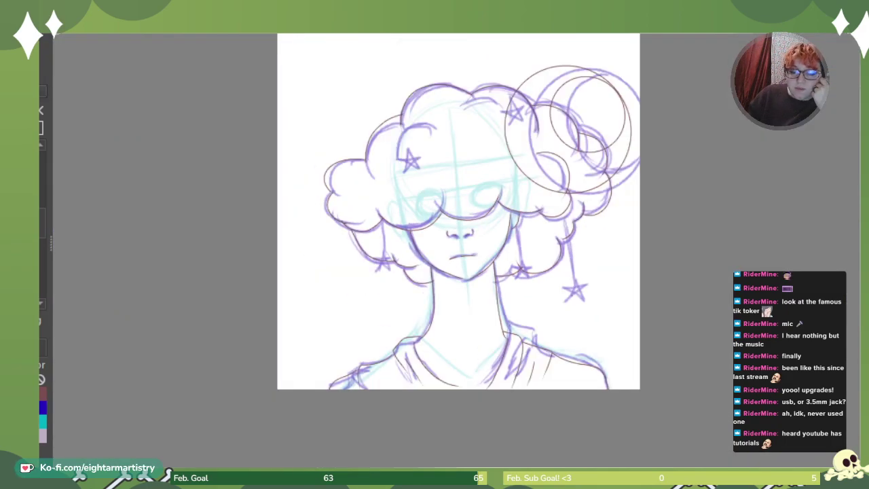
{"action": "key", "text": "ctrl+plus"}
{"action": "key", "text": "ctrl+plus"}
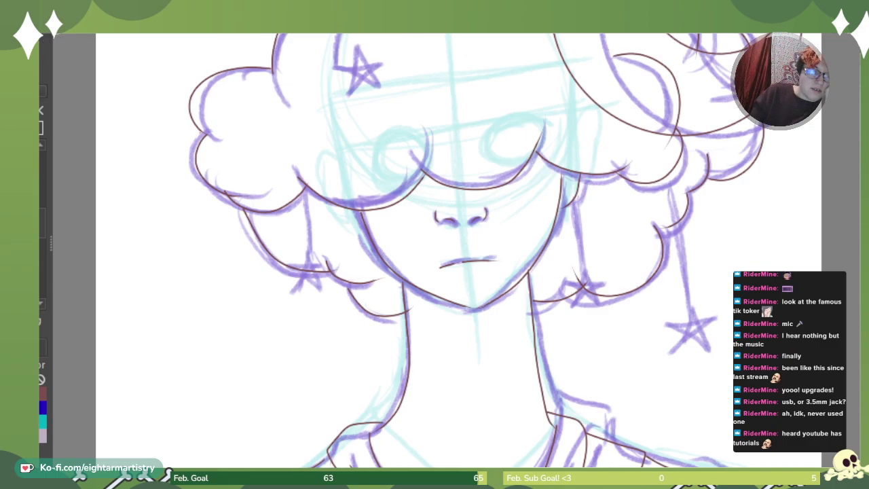
{"action": "left_click_drag", "start_coordinate": [306, 189], "coordinate": [307, 331]}
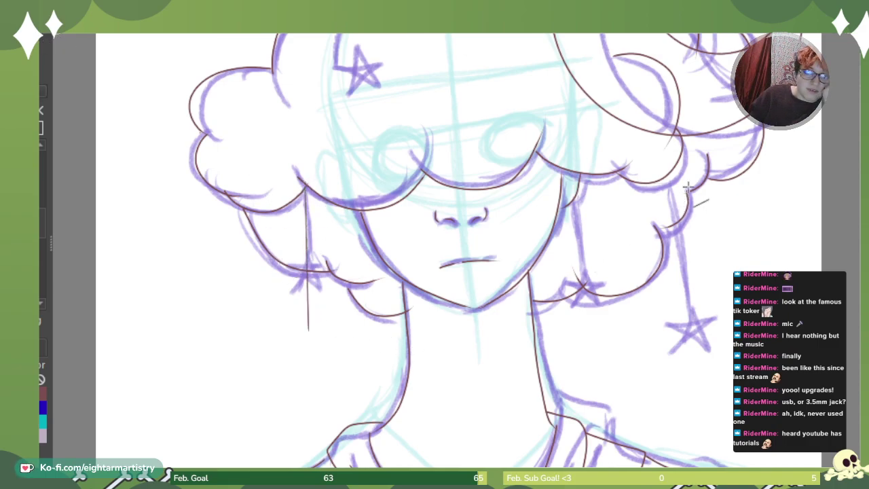
{"action": "mouse_move", "coordinate": [662, 180]}
{"action": "left_mouse_down"}
{"action": "mouse_move", "coordinate": [655, 340]}
{"action": "mouse_move", "coordinate": [667, 373]}
{"action": "left_mouse_up"}
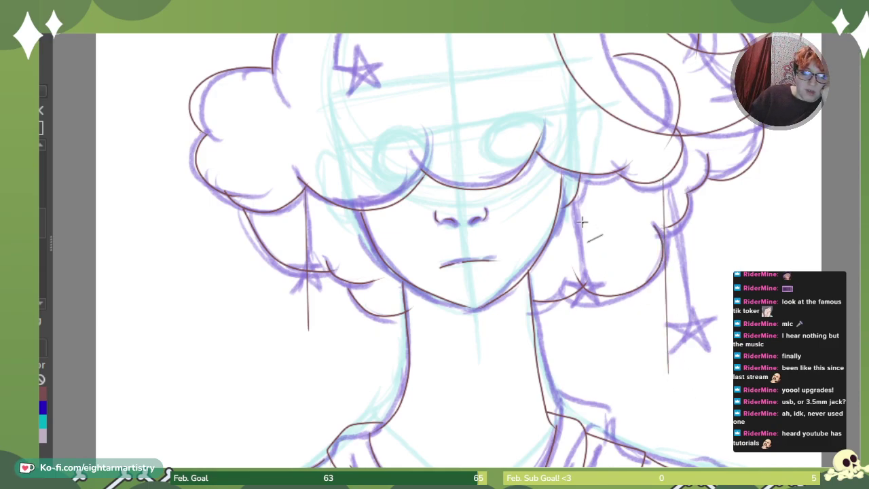
{"action": "mouse_move", "coordinate": [569, 196]}
{"action": "left_mouse_down"}
{"action": "mouse_move", "coordinate": [561, 307]}
{"action": "mouse_move", "coordinate": [570, 336]}
{"action": "left_mouse_up"}
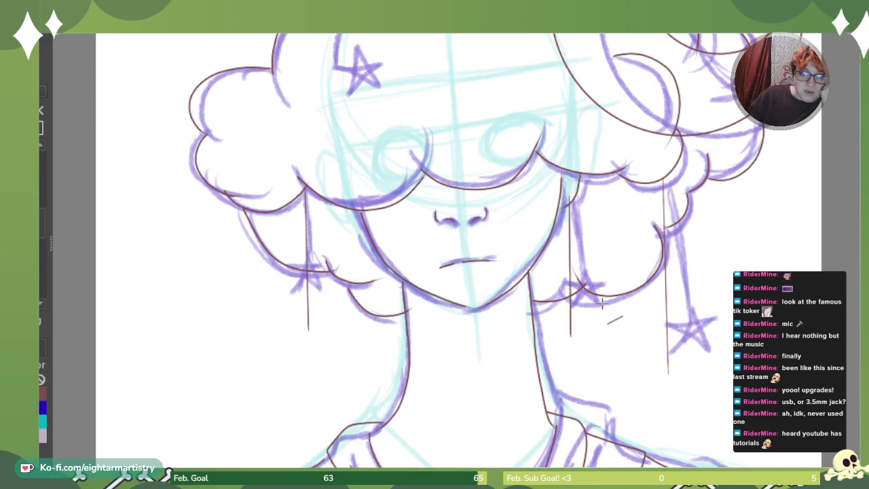
{"action": "scroll", "coordinate": [845, 270], "scroll_direction": "up", "scroll_amount": 4}
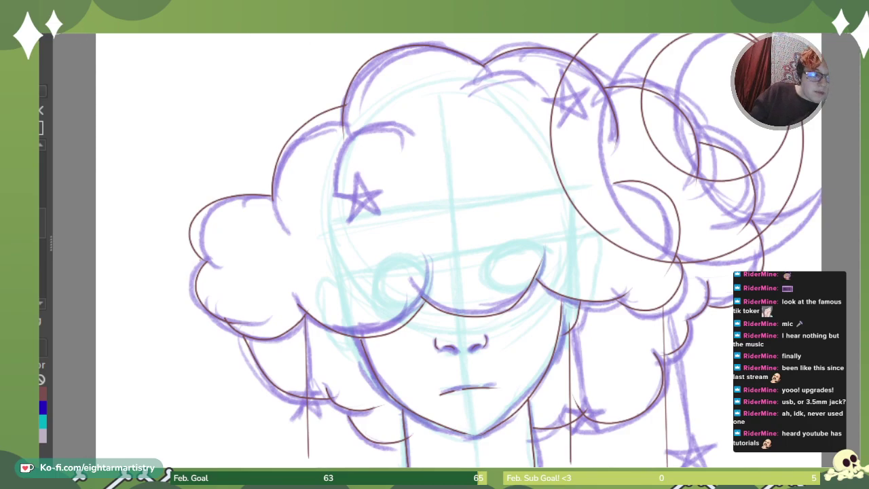
{"action": "left_click_drag", "start_coordinate": [349, 220], "coordinate": [360, 181]}
{"action": "key", "text": "ctrl+z"}
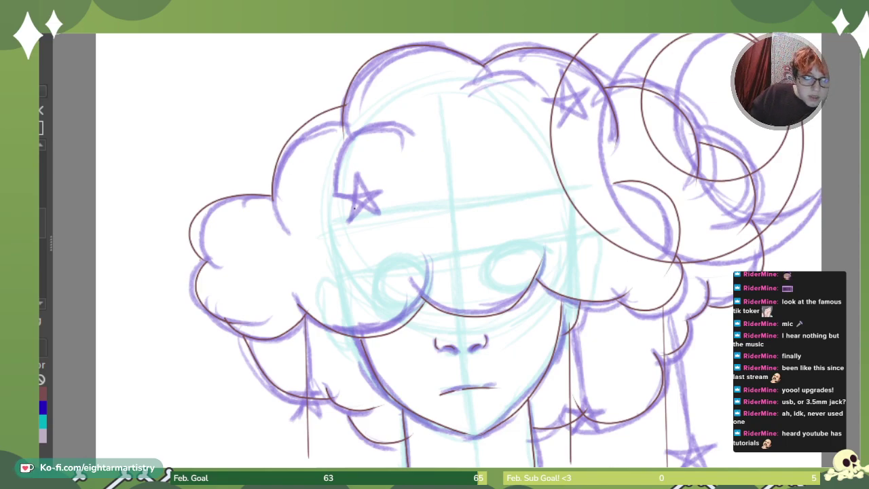
{"action": "left_click_drag", "start_coordinate": [349, 221], "coordinate": [358, 185]}
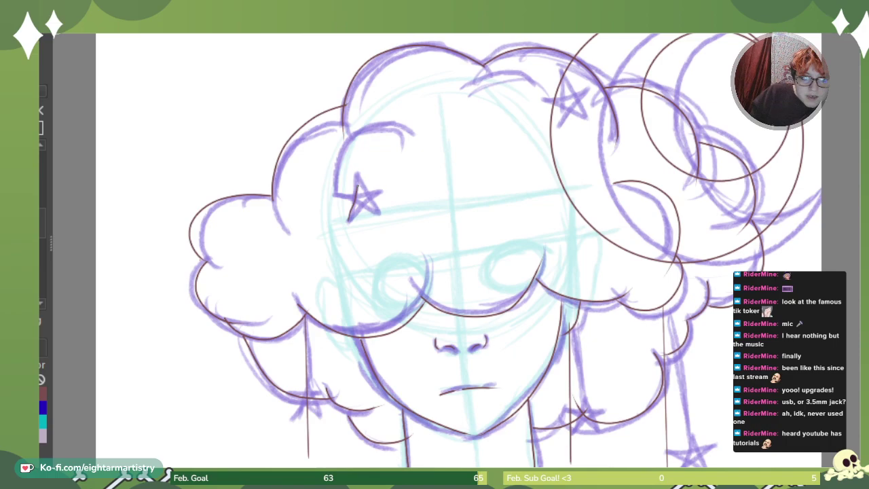
{"action": "key", "text": "ctrl+z"}
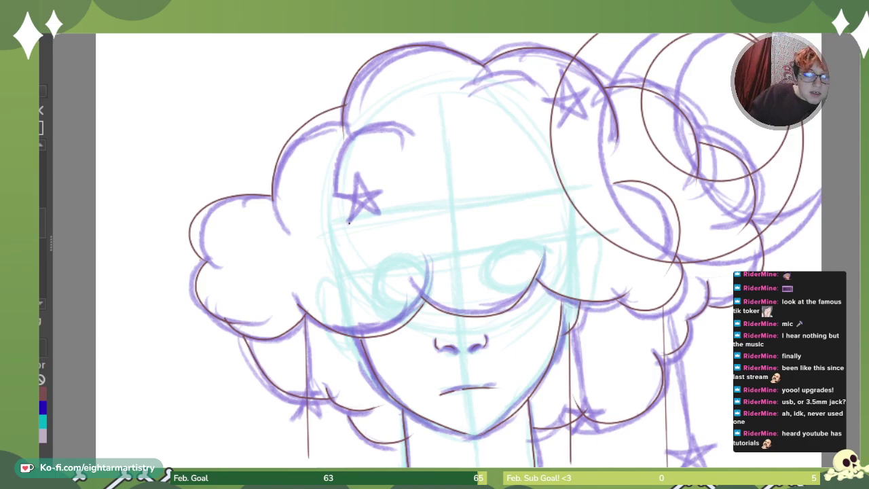
{"action": "mouse_move", "coordinate": [350, 220]}
{"action": "left_mouse_down"}
{"action": "mouse_move", "coordinate": [359, 174]}
{"action": "mouse_move", "coordinate": [381, 205]}
{"action": "mouse_move", "coordinate": [334, 197]}
{"action": "mouse_move", "coordinate": [389, 196]}
{"action": "mouse_move", "coordinate": [349, 224]}
{"action": "left_mouse_up"}
{"action": "key", "text": "ctrl+z"}
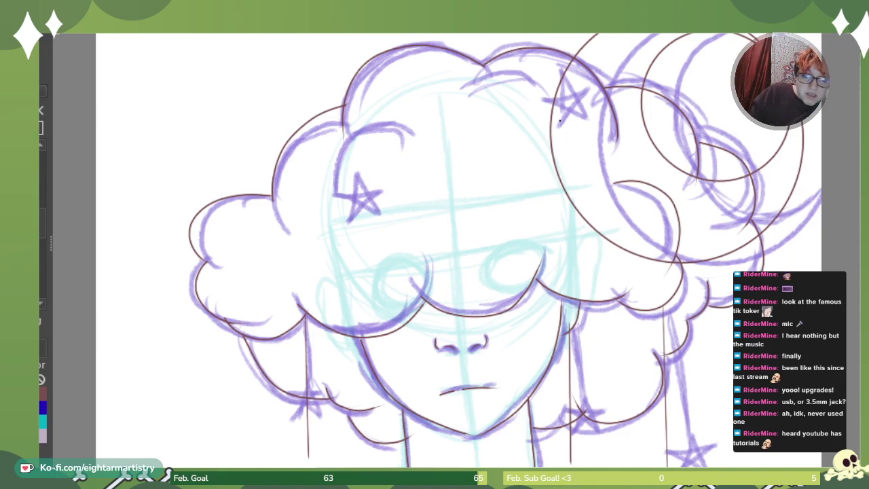
Ink two five-pointed stars in the hair, one near the moon and one on the left side.
{"action": "mouse_move", "coordinate": [560, 122]}
{"action": "left_mouse_down"}
{"action": "mouse_move", "coordinate": [568, 71]}
{"action": "mouse_move", "coordinate": [587, 105]}
{"action": "mouse_move", "coordinate": [550, 89]}
{"action": "mouse_move", "coordinate": [593, 78]}
{"action": "mouse_move", "coordinate": [564, 109]}
{"action": "left_mouse_up"}
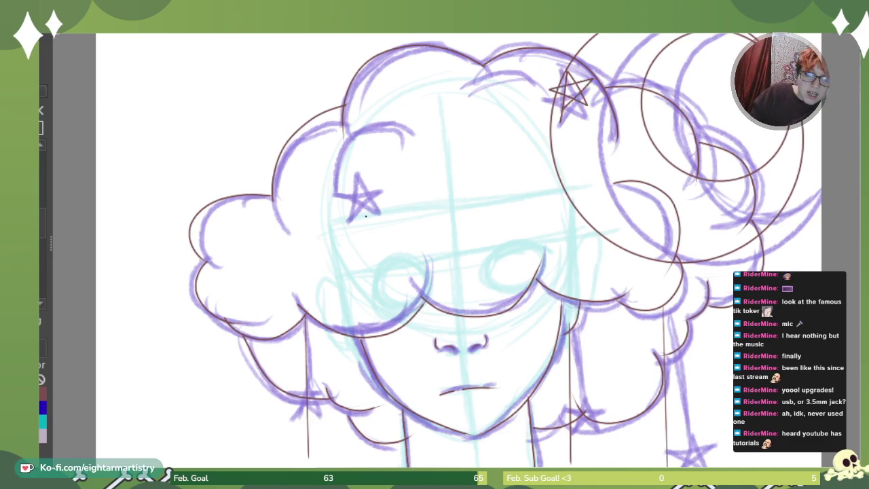
{"action": "mouse_move", "coordinate": [347, 219]}
{"action": "left_mouse_down"}
{"action": "mouse_move", "coordinate": [357, 169]}
{"action": "mouse_move", "coordinate": [383, 208]}
{"action": "mouse_move", "coordinate": [336, 193]}
{"action": "mouse_move", "coordinate": [385, 172]}
{"action": "mouse_move", "coordinate": [351, 212]}
{"action": "left_mouse_up"}
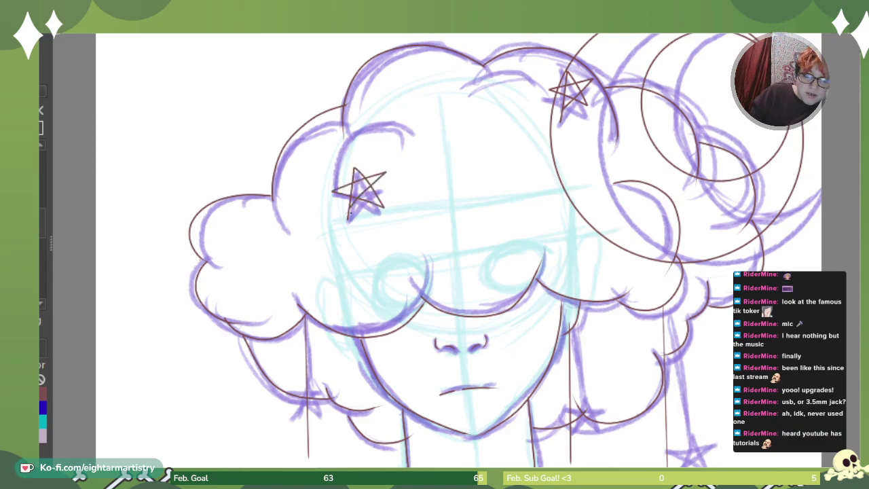
Ink a five-pointed star at the lower end of each of the three hanging strings.
{"action": "scroll", "coordinate": [351, 212], "scroll_direction": "down", "scroll_amount": 5}
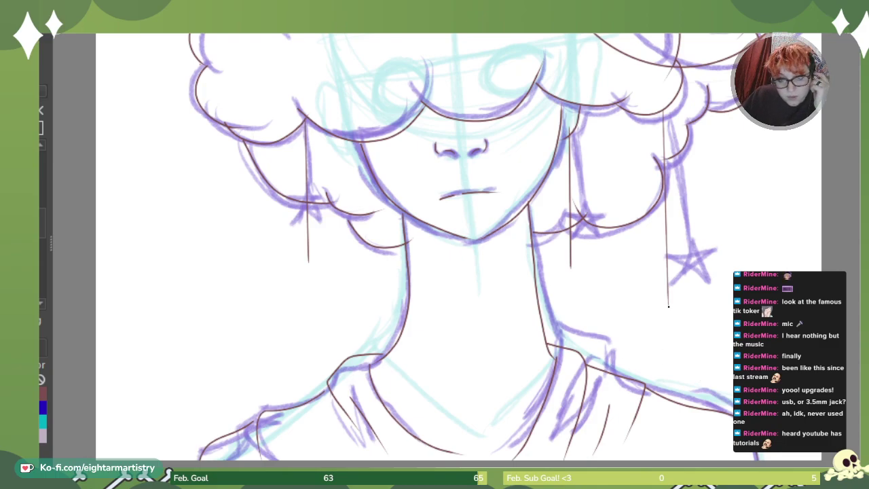
{"action": "left_click_drag", "start_coordinate": [668, 306], "coordinate": [660, 350]}
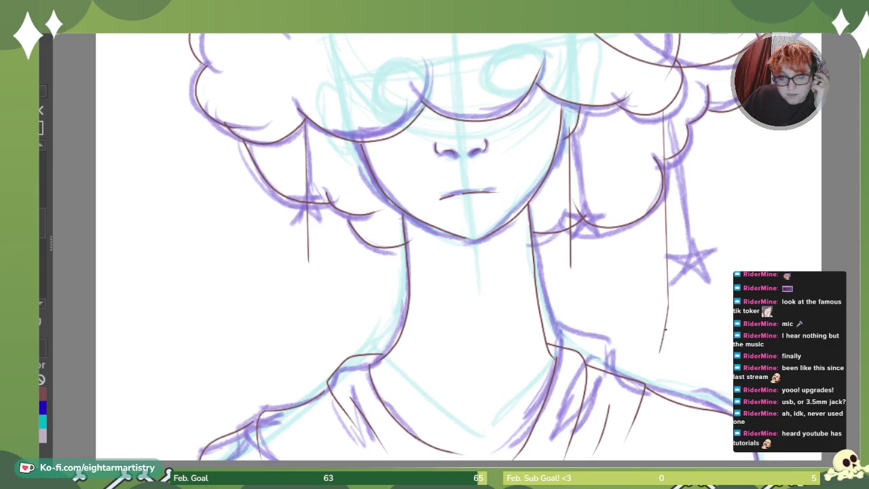
{"action": "mouse_move", "coordinate": [669, 306]}
{"action": "left_mouse_down"}
{"action": "mouse_move", "coordinate": [689, 342]}
{"action": "mouse_move", "coordinate": [646, 332]}
{"action": "mouse_move", "coordinate": [693, 316]}
{"action": "mouse_move", "coordinate": [660, 349]}
{"action": "left_mouse_up"}
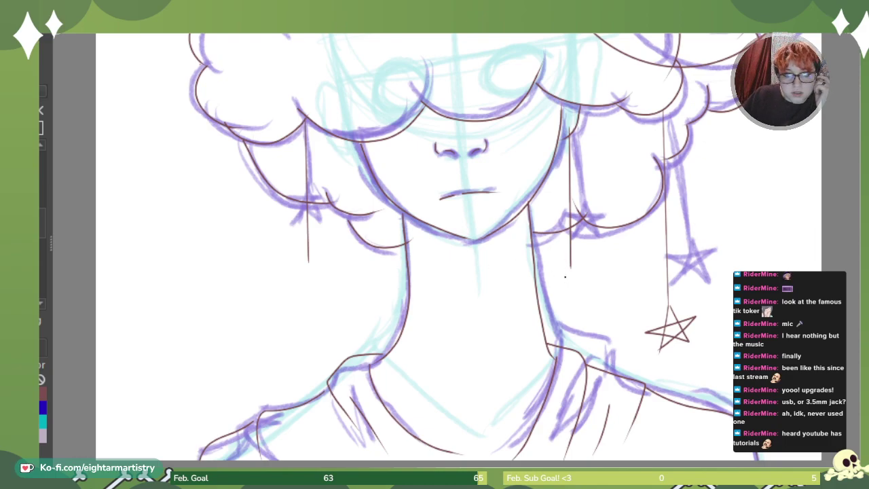
{"action": "mouse_move", "coordinate": [571, 267]}
{"action": "left_mouse_down"}
{"action": "mouse_move", "coordinate": [567, 295]}
{"action": "mouse_move", "coordinate": [571, 267]}
{"action": "mouse_move", "coordinate": [587, 289]}
{"action": "mouse_move", "coordinate": [554, 280]}
{"action": "mouse_move", "coordinate": [588, 266]}
{"action": "mouse_move", "coordinate": [568, 293]}
{"action": "left_mouse_up"}
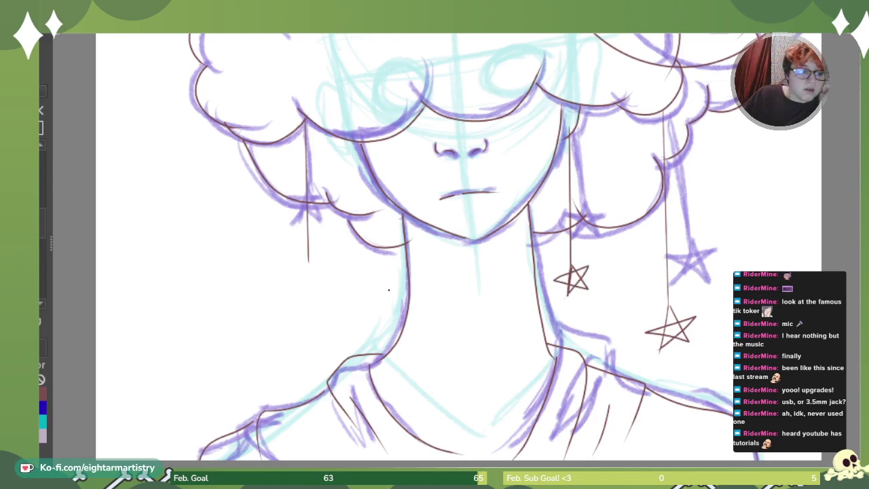
{"action": "mouse_move", "coordinate": [308, 264]}
{"action": "left_mouse_down"}
{"action": "mouse_move", "coordinate": [302, 290]}
{"action": "mouse_move", "coordinate": [313, 271]}
{"action": "mouse_move", "coordinate": [322, 286]}
{"action": "mouse_move", "coordinate": [290, 283]}
{"action": "mouse_move", "coordinate": [331, 267]}
{"action": "mouse_move", "coordinate": [299, 297]}
{"action": "left_mouse_up"}
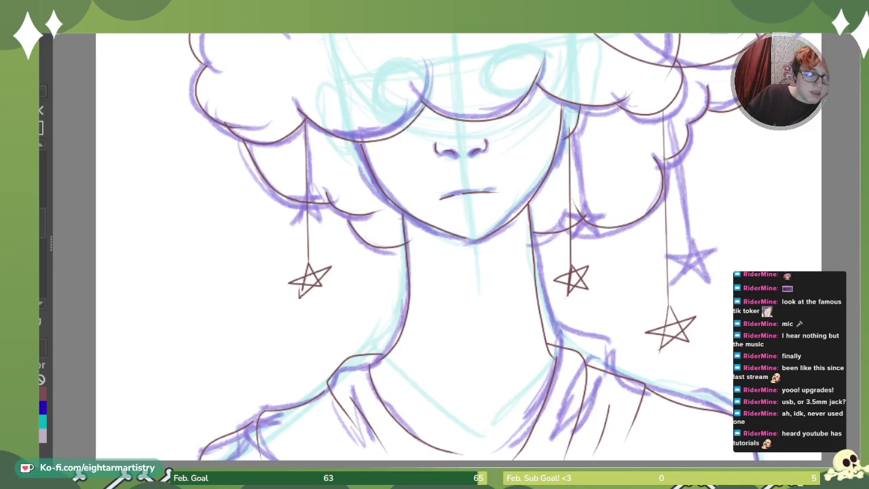
{"action": "left_click_drag", "start_coordinate": [302, 289], "coordinate": [300, 302]}
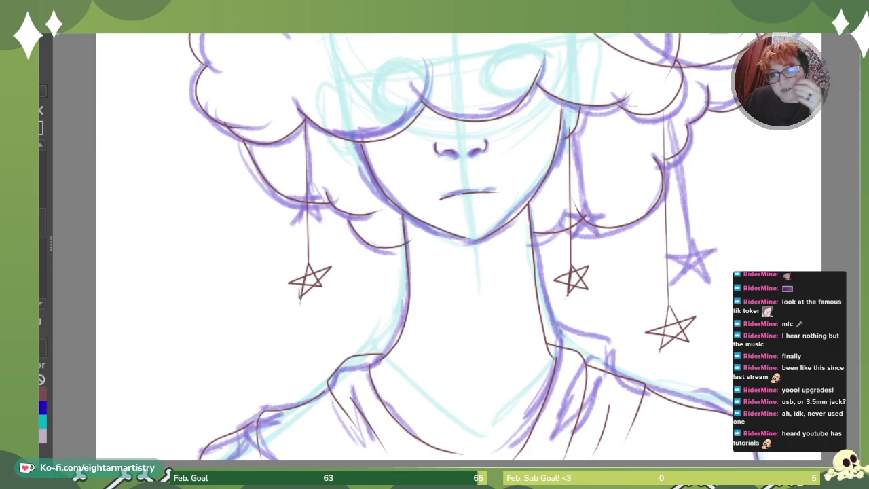
Hide the sketch layers and look over the maroon line art from the hair down to the shoulders.
{"action": "scroll", "coordinate": [459, 249], "scroll_direction": "up", "scroll_amount": 7}
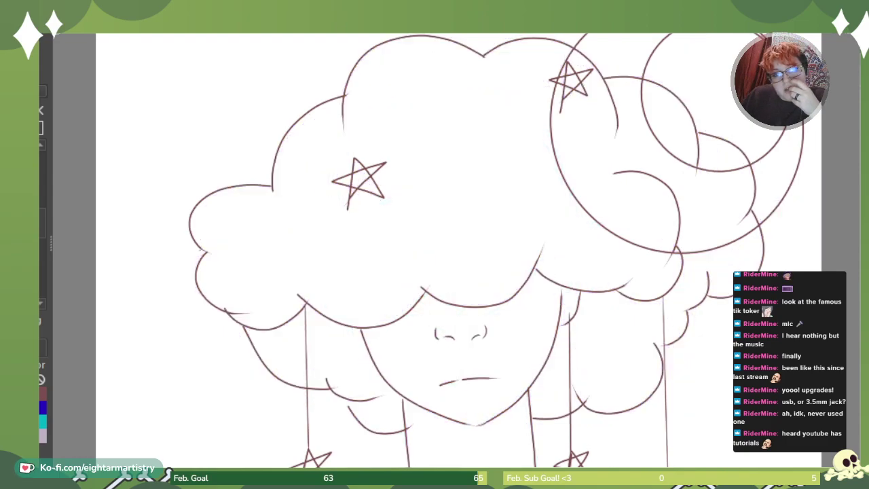
{"action": "scroll", "coordinate": [458, 251], "scroll_direction": "down", "scroll_amount": 5}
{"action": "scroll", "coordinate": [458, 251], "scroll_direction": "down", "scroll_amount": 3}
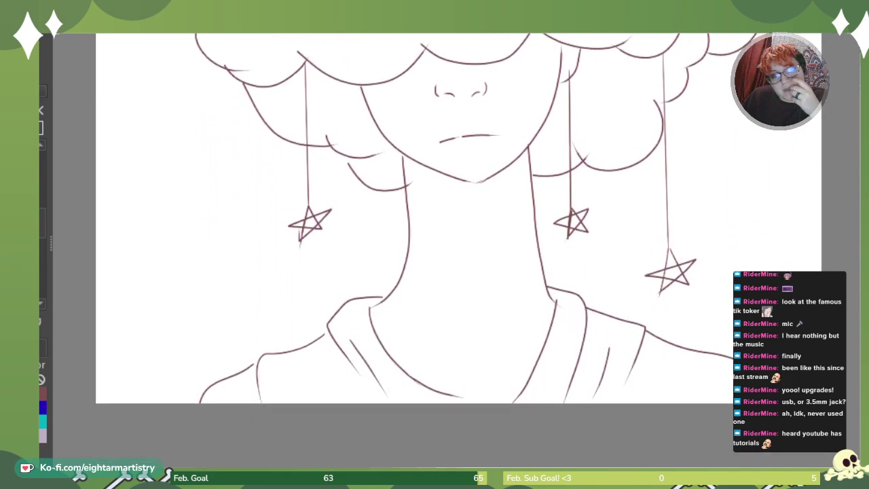
{"action": "scroll", "coordinate": [458, 251], "scroll_direction": "up", "scroll_amount": 7}
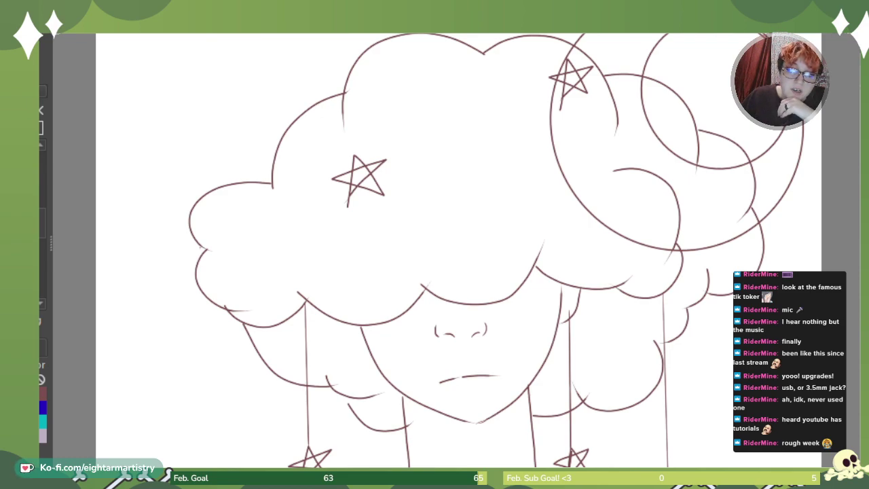
{"action": "scroll", "coordinate": [459, 250], "scroll_direction": "down", "scroll_amount": 5}
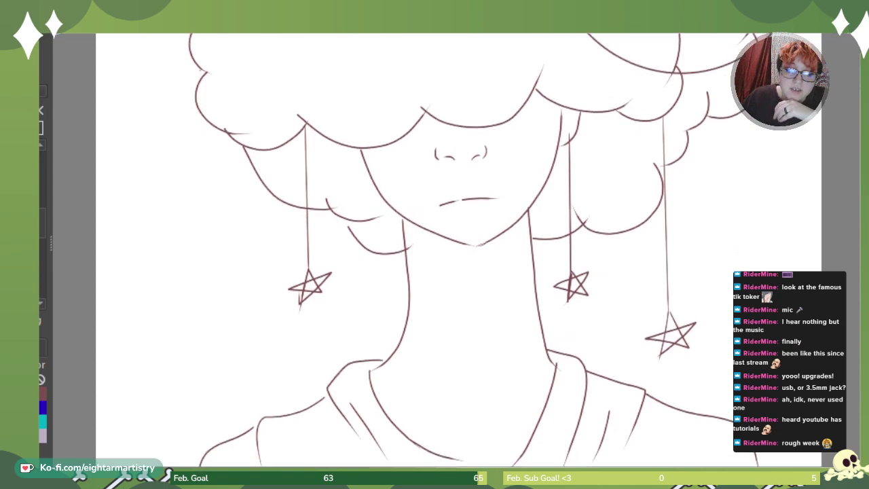
{"action": "scroll", "coordinate": [448, 251], "scroll_direction": "up", "scroll_amount": 5}
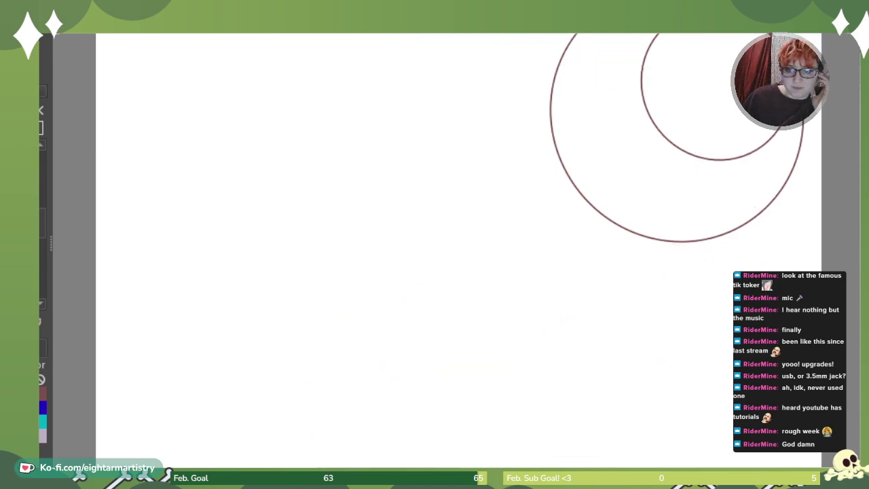
{"action": "key", "text": "ctrl+y"}
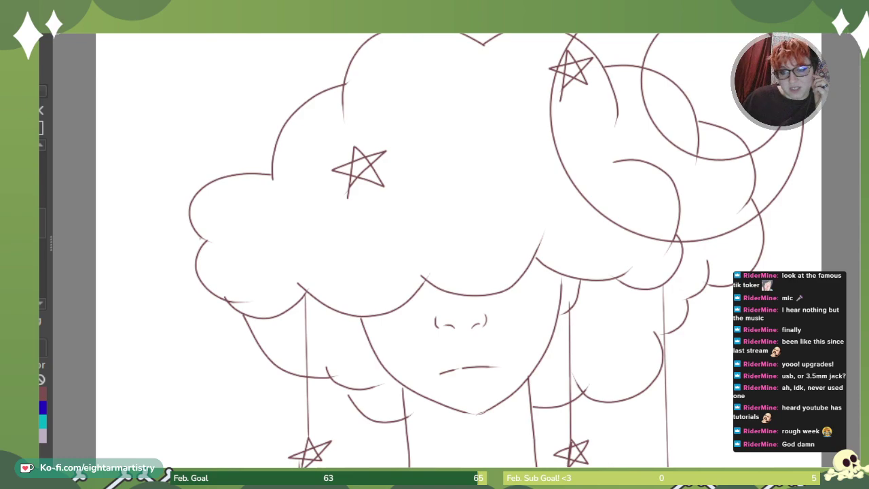
{"action": "key", "text": "ctrl+z"}
{"action": "key", "text": "ctrl+y"}
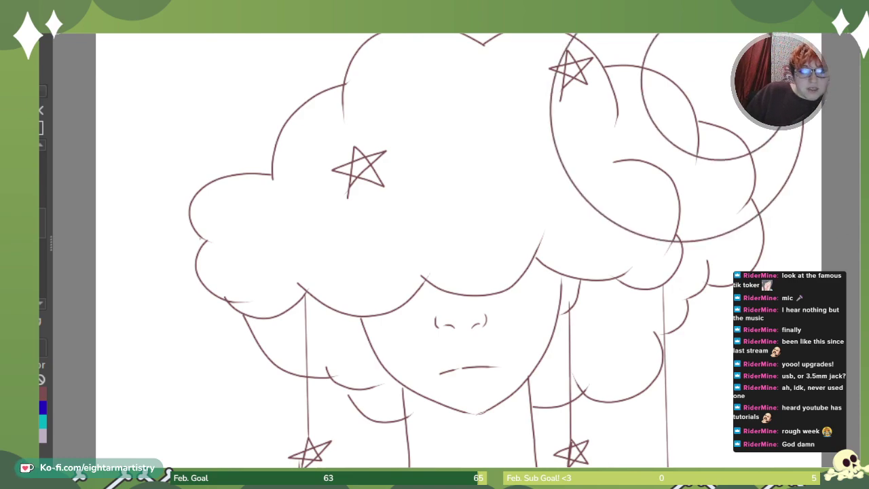
Ink two curved cloud edges in maroon, linking the star near the moon to the curl at the hair's right side.
{"action": "right_click", "coordinate": [141, 106]}
{"action": "left_click", "coordinate": [263, 77]}
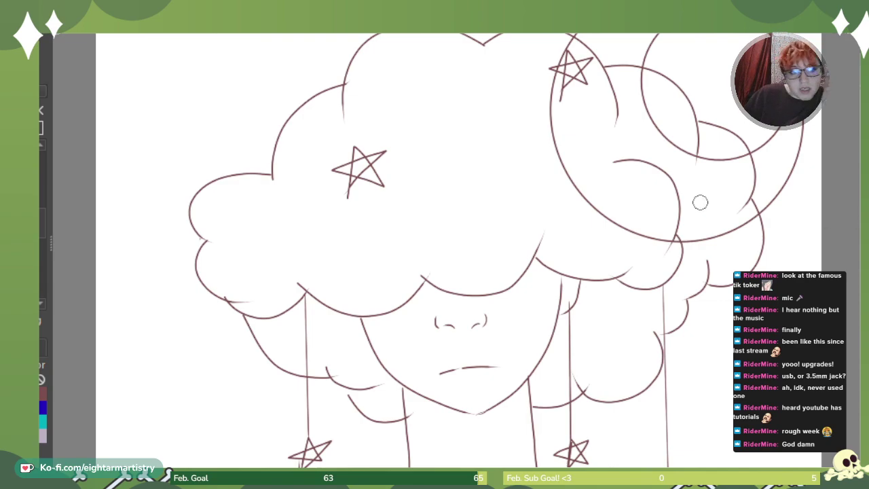
{"action": "right_click", "coordinate": [200, 41]}
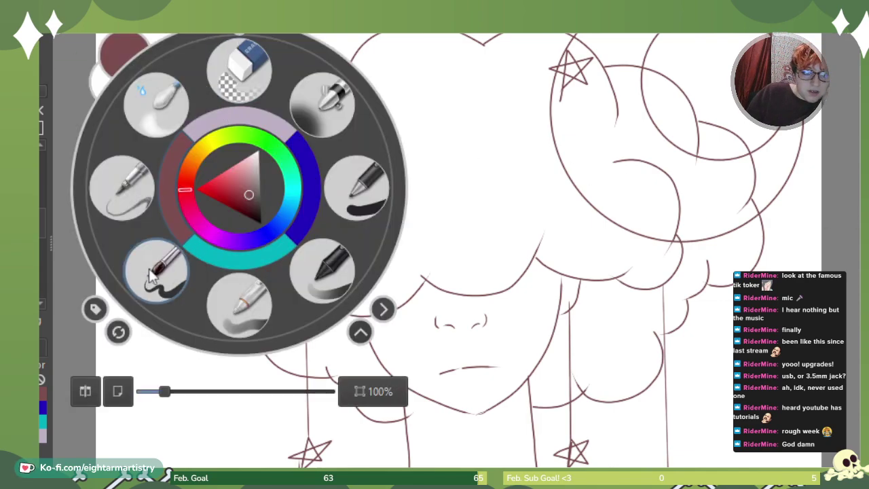
{"action": "left_click", "coordinate": [153, 275]}
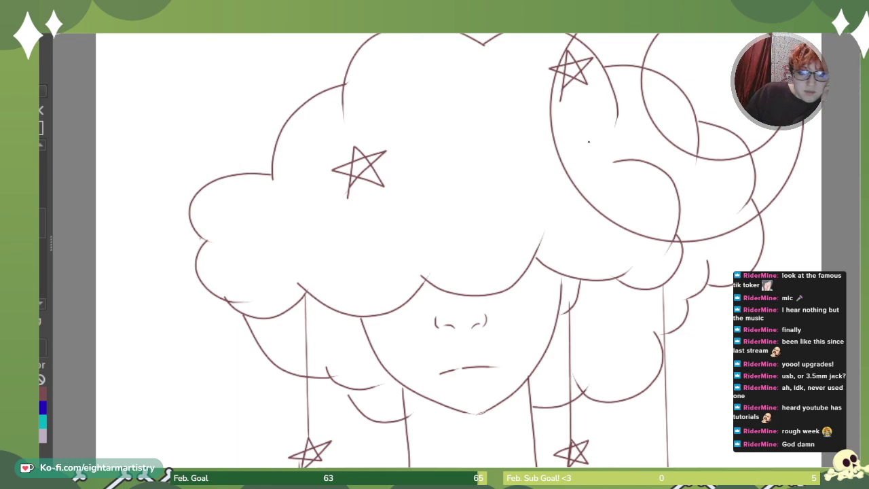
{"action": "mouse_move", "coordinate": [577, 140]}
{"action": "left_mouse_down"}
{"action": "mouse_move", "coordinate": [609, 155]}
{"action": "mouse_move", "coordinate": [623, 198]}
{"action": "left_mouse_up"}
{"action": "left_click_drag", "start_coordinate": [550, 83], "coordinate": [578, 144]}
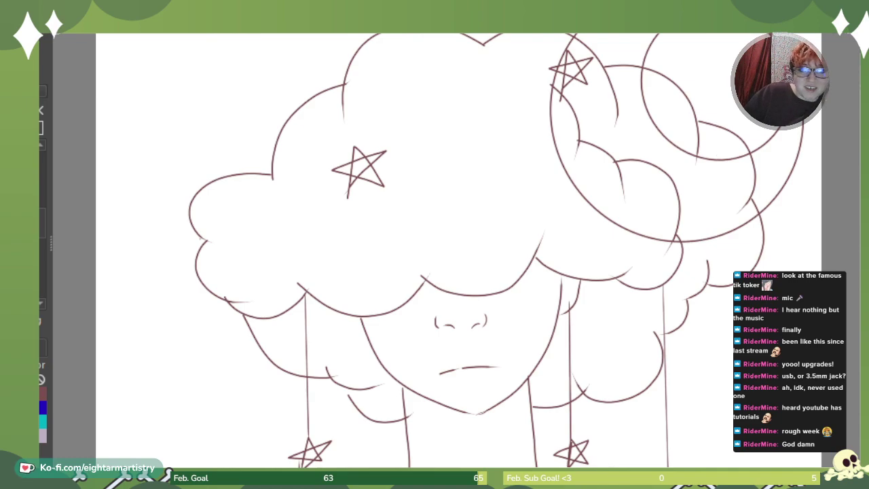
Erase the moon's outer outline where it crosses the front cloud hair, and trim the overhanging tail of the star beside it.
{"action": "right_click", "coordinate": [388, 188]}
{"action": "left_click", "coordinate": [407, 80]}
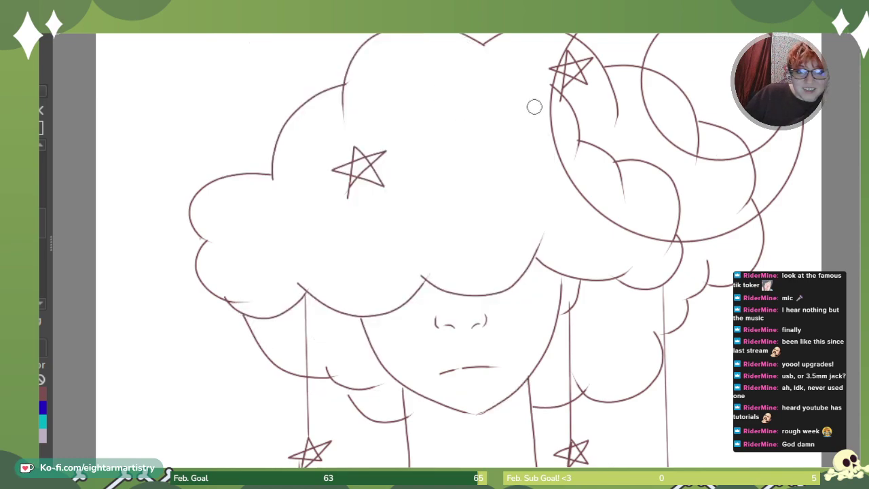
{"action": "mouse_move", "coordinate": [549, 93]}
{"action": "left_mouse_down"}
{"action": "mouse_move", "coordinate": [560, 100]}
{"action": "mouse_move", "coordinate": [552, 110]}
{"action": "mouse_move", "coordinate": [557, 152]}
{"action": "mouse_move", "coordinate": [594, 209]}
{"action": "mouse_move", "coordinate": [642, 241]}
{"action": "mouse_move", "coordinate": [642, 232]}
{"action": "mouse_move", "coordinate": [671, 244]}
{"action": "left_mouse_up"}
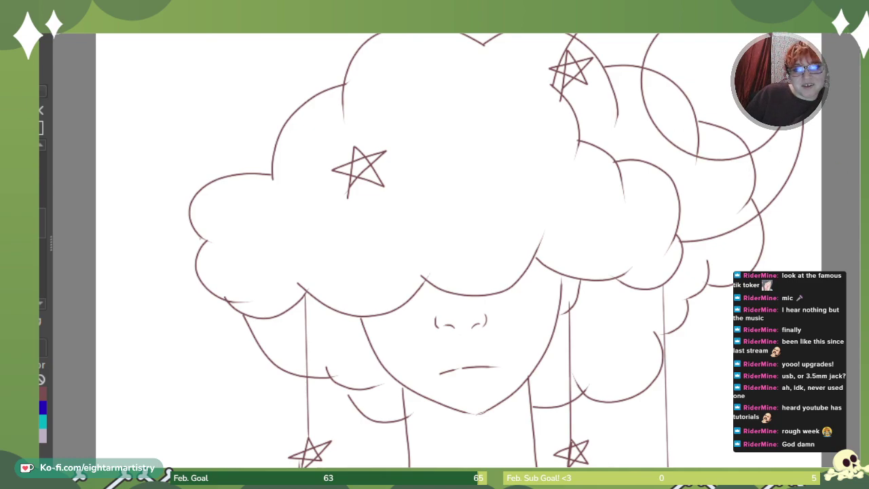
{"action": "key", "text": "Delete"}
{"action": "key", "text": "ctrl+z"}
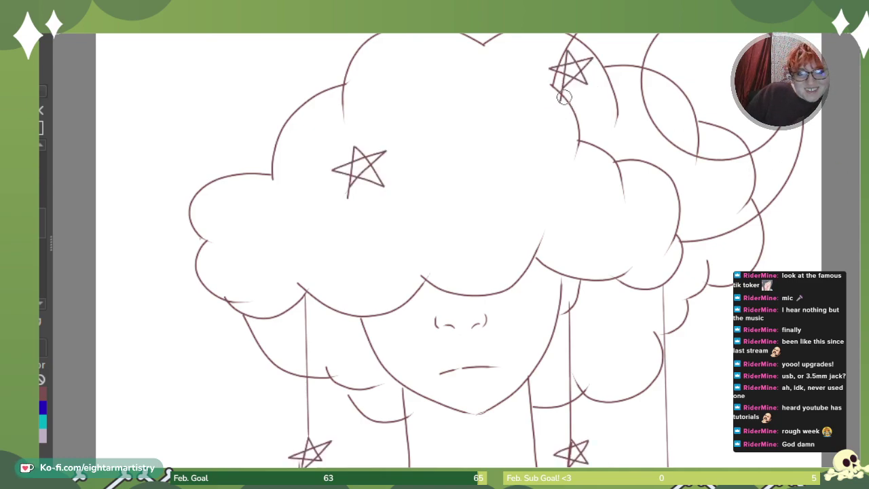
{"action": "left_click_drag", "start_coordinate": [566, 93], "coordinate": [569, 92]}
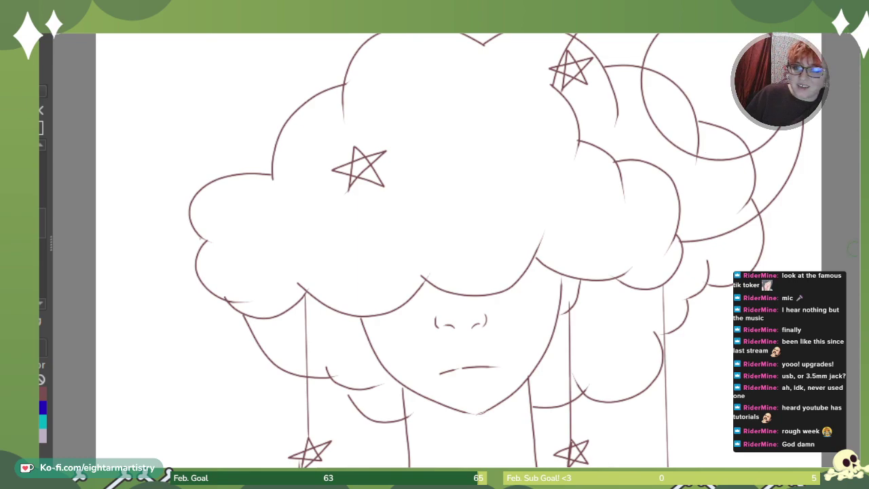
{"action": "mouse_move", "coordinate": [864, 245]}
{"action": "left_mouse_down"}
{"action": "mouse_move", "coordinate": [863, 263]}
{"action": "mouse_move", "coordinate": [862, 241]}
{"action": "left_mouse_up"}
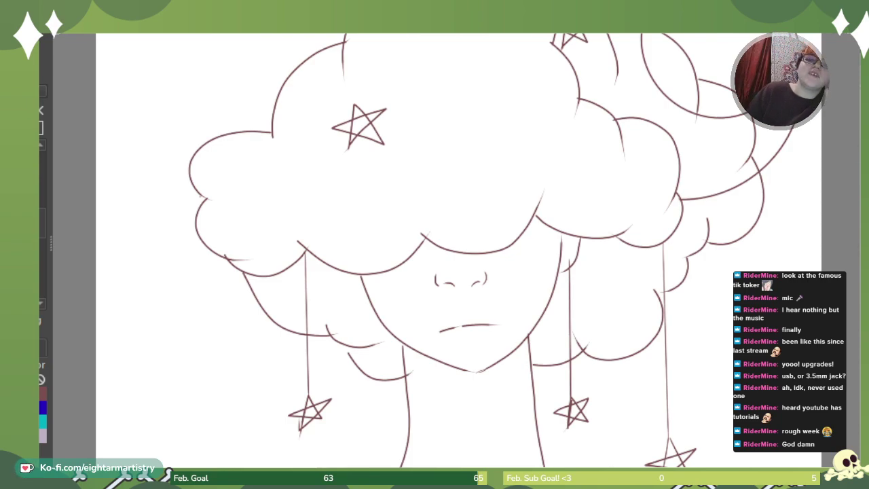
{"action": "left_click", "coordinate": [646, 30]}
{"action": "left_click", "coordinate": [266, 30]}
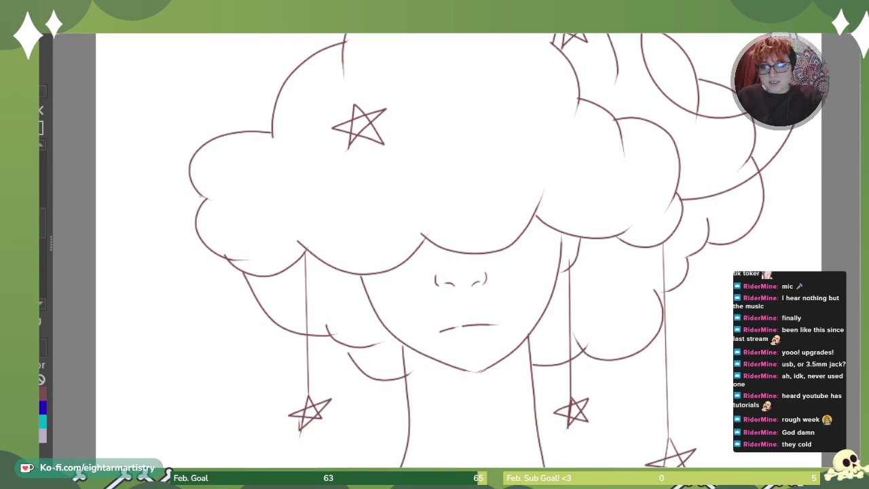
{"action": "key", "text": "Delete"}
{"action": "key", "text": "Delete"}
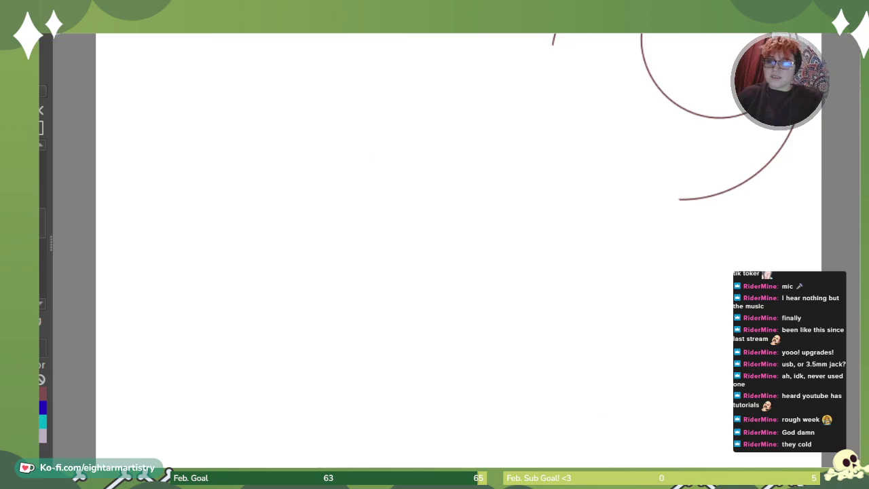
{"action": "key", "text": "ctrl+z"}
{"action": "key", "text": "ctrl+z"}
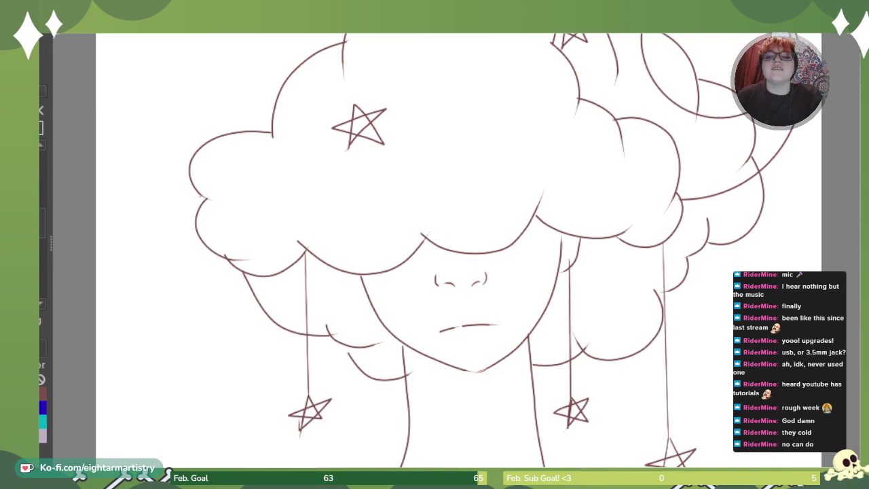
{"action": "key", "text": "ctrl+z"}
{"action": "key", "text": "ctrl+y"}
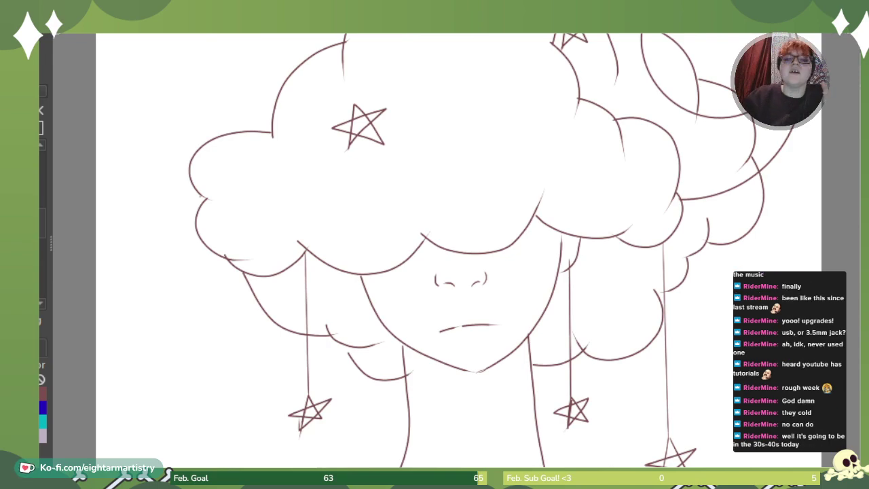
{"action": "right_click", "coordinate": [515, 260]}
{"action": "left_click", "coordinate": [628, 268]}
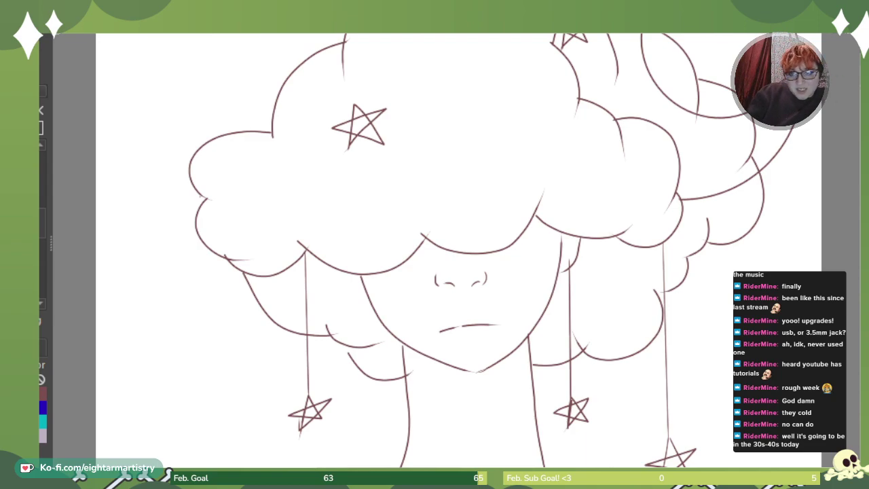
Block in the whole figure with flat teal, covering the cloud hair, face, neck and shoulders.
{"action": "key", "text": "ctrl+minus"}
{"action": "key", "text": "ctrl+minus"}
{"action": "key", "text": "ctrl+minus"}
{"action": "mouse_move", "coordinate": [462, 190]}
{"action": "left_mouse_down"}
{"action": "mouse_move", "coordinate": [450, 185]}
{"action": "mouse_move", "coordinate": [456, 162]}
{"action": "mouse_move", "coordinate": [430, 184]}
{"action": "mouse_move", "coordinate": [427, 158]}
{"action": "mouse_move", "coordinate": [422, 189]}
{"action": "mouse_move", "coordinate": [430, 159]}
{"action": "mouse_move", "coordinate": [429, 175]}
{"action": "mouse_move", "coordinate": [461, 158]}
{"action": "mouse_move", "coordinate": [404, 187]}
{"action": "mouse_move", "coordinate": [392, 211]}
{"action": "mouse_move", "coordinate": [361, 228]}
{"action": "mouse_move", "coordinate": [389, 244]}
{"action": "mouse_move", "coordinate": [371, 249]}
{"action": "mouse_move", "coordinate": [399, 253]}
{"action": "mouse_move", "coordinate": [411, 266]}
{"action": "mouse_move", "coordinate": [384, 259]}
{"action": "mouse_move", "coordinate": [435, 289]}
{"action": "mouse_move", "coordinate": [456, 270]}
{"action": "mouse_move", "coordinate": [437, 270]}
{"action": "mouse_move", "coordinate": [472, 285]}
{"action": "mouse_move", "coordinate": [496, 258]}
{"action": "mouse_move", "coordinate": [456, 262]}
{"action": "mouse_move", "coordinate": [434, 207]}
{"action": "mouse_move", "coordinate": [468, 198]}
{"action": "left_mouse_up"}
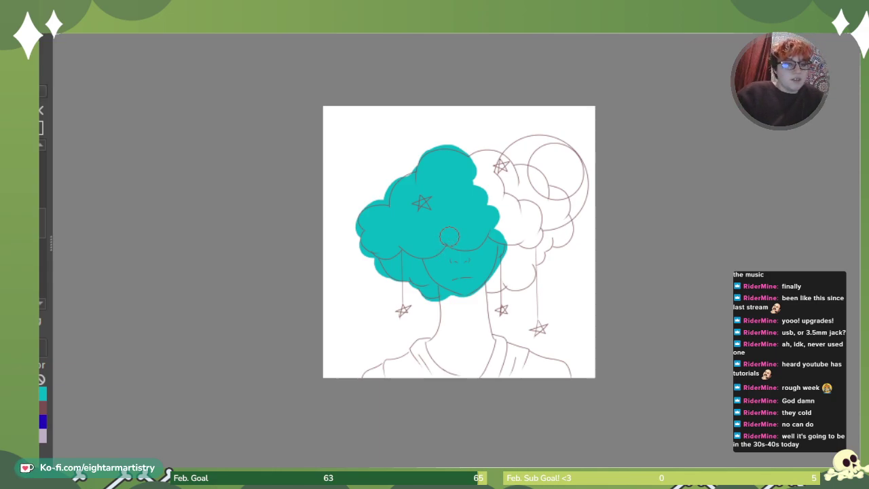
{"action": "mouse_move", "coordinate": [501, 239]}
{"action": "left_mouse_down"}
{"action": "mouse_move", "coordinate": [501, 250]}
{"action": "mouse_move", "coordinate": [524, 228]}
{"action": "mouse_move", "coordinate": [479, 225]}
{"action": "mouse_move", "coordinate": [483, 186]}
{"action": "mouse_move", "coordinate": [499, 167]}
{"action": "mouse_move", "coordinate": [570, 211]}
{"action": "mouse_move", "coordinate": [566, 241]}
{"action": "mouse_move", "coordinate": [537, 250]}
{"action": "mouse_move", "coordinate": [533, 275]}
{"action": "mouse_move", "coordinate": [517, 288]}
{"action": "mouse_move", "coordinate": [490, 289]}
{"action": "mouse_move", "coordinate": [483, 338]}
{"action": "mouse_move", "coordinate": [465, 369]}
{"action": "mouse_move", "coordinate": [451, 309]}
{"action": "mouse_move", "coordinate": [434, 353]}
{"action": "mouse_move", "coordinate": [426, 346]}
{"action": "mouse_move", "coordinate": [360, 373]}
{"action": "mouse_move", "coordinate": [563, 370]}
{"action": "mouse_move", "coordinate": [486, 358]}
{"action": "mouse_move", "coordinate": [521, 354]}
{"action": "left_mouse_up"}
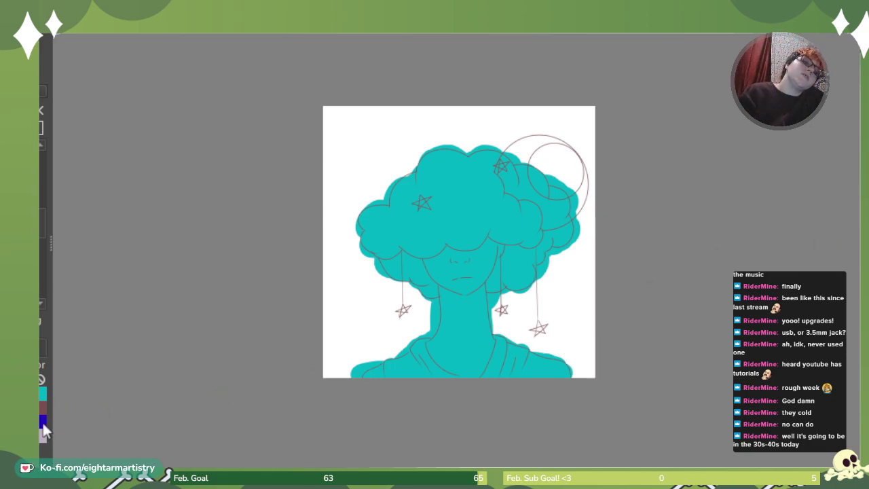
Cover the five stars with dark blue blobs and block in the crescent moon with medium blue.
{"action": "left_click_drag", "start_coordinate": [406, 317], "coordinate": [405, 315]}
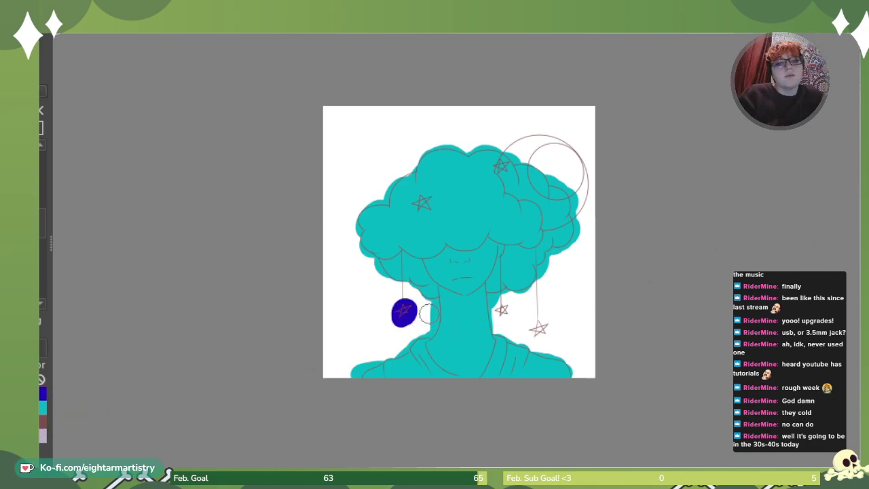
{"action": "left_click_drag", "start_coordinate": [537, 331], "coordinate": [542, 328]}
{"action": "left_click_drag", "start_coordinate": [500, 307], "coordinate": [507, 310]}
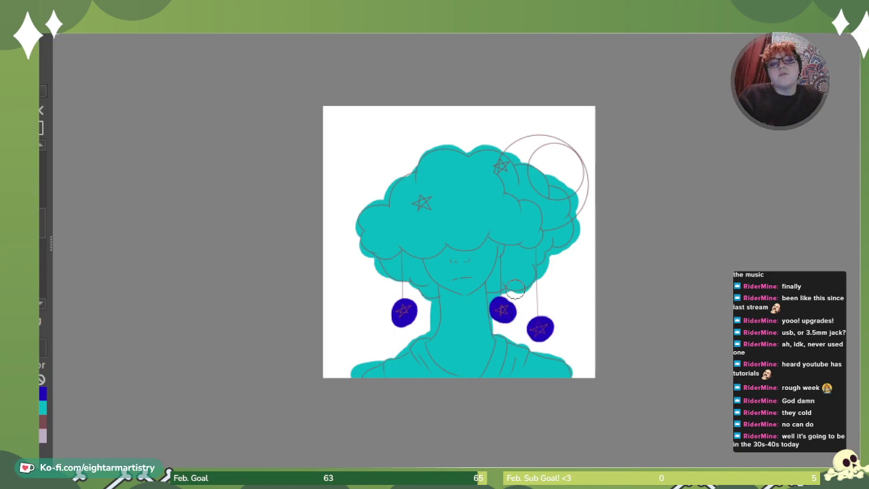
{"action": "left_click_drag", "start_coordinate": [422, 202], "coordinate": [421, 204]}
{"action": "left_click_drag", "start_coordinate": [501, 165], "coordinate": [503, 164]}
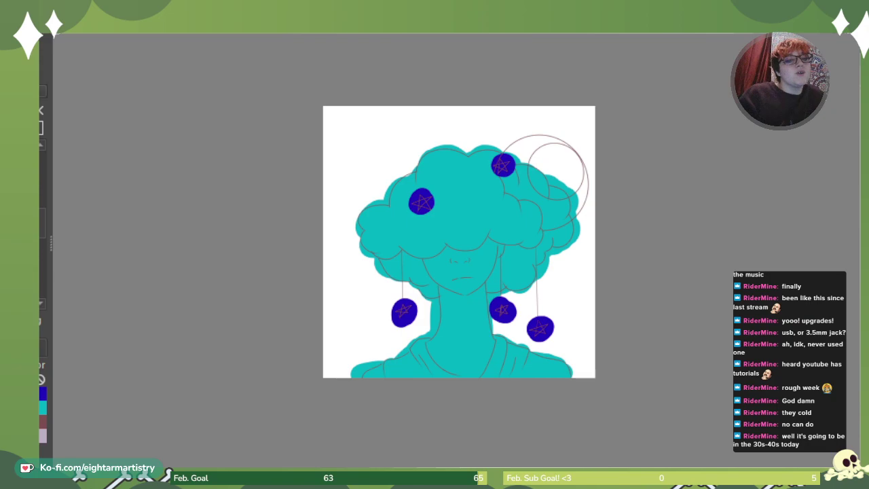
{"action": "mouse_move", "coordinate": [515, 168]}
{"action": "left_mouse_down"}
{"action": "mouse_move", "coordinate": [517, 179]}
{"action": "mouse_move", "coordinate": [514, 157]}
{"action": "mouse_move", "coordinate": [539, 146]}
{"action": "mouse_move", "coordinate": [523, 145]}
{"action": "mouse_move", "coordinate": [563, 144]}
{"action": "mouse_move", "coordinate": [514, 167]}
{"action": "mouse_move", "coordinate": [514, 190]}
{"action": "mouse_move", "coordinate": [536, 190]}
{"action": "mouse_move", "coordinate": [563, 216]}
{"action": "mouse_move", "coordinate": [577, 205]}
{"action": "mouse_move", "coordinate": [585, 169]}
{"action": "mouse_move", "coordinate": [547, 203]}
{"action": "left_mouse_up"}
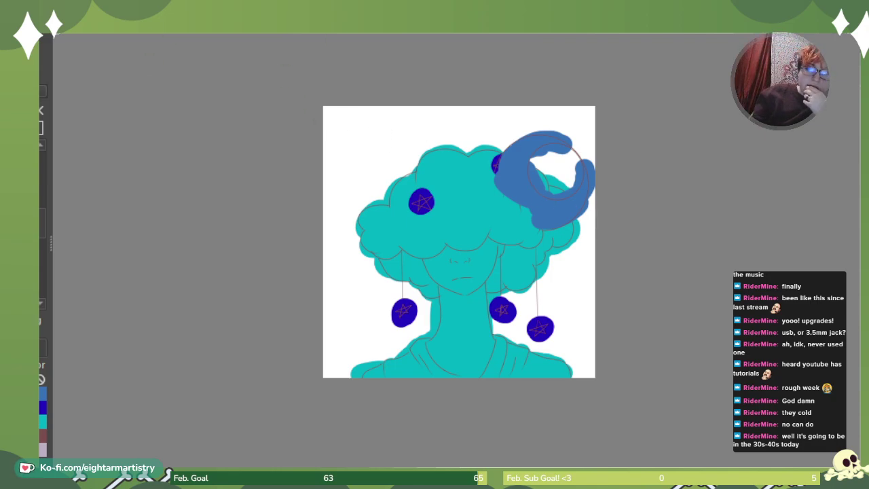
Sample 7D4F50 and F9EAE1 from the palette image and fill the background with a vertical gradient from cream down to maroon.
{"action": "key", "text": "ctrl+Tab"}
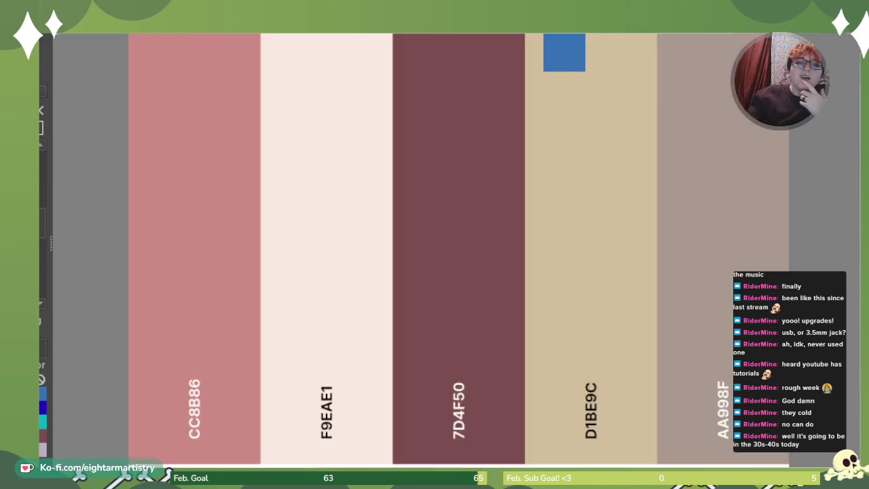
{"action": "left_click", "coordinate": [476, 70]}
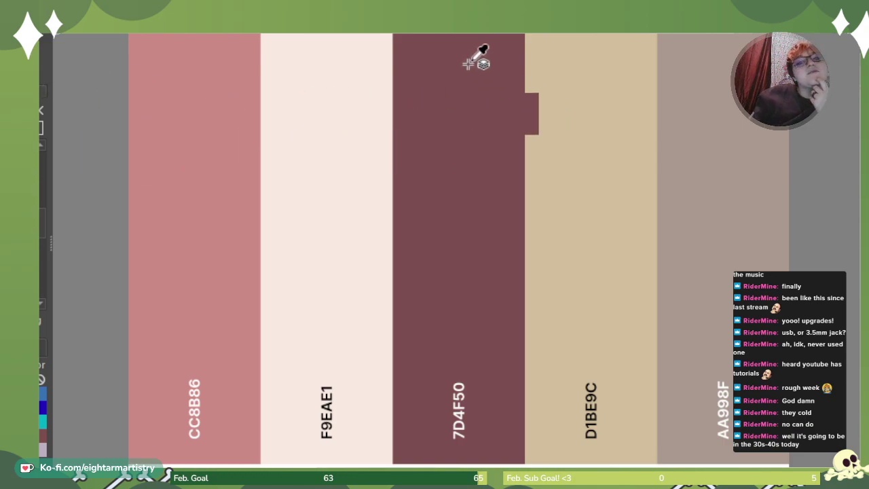
{"action": "left_click", "coordinate": [295, 111]}
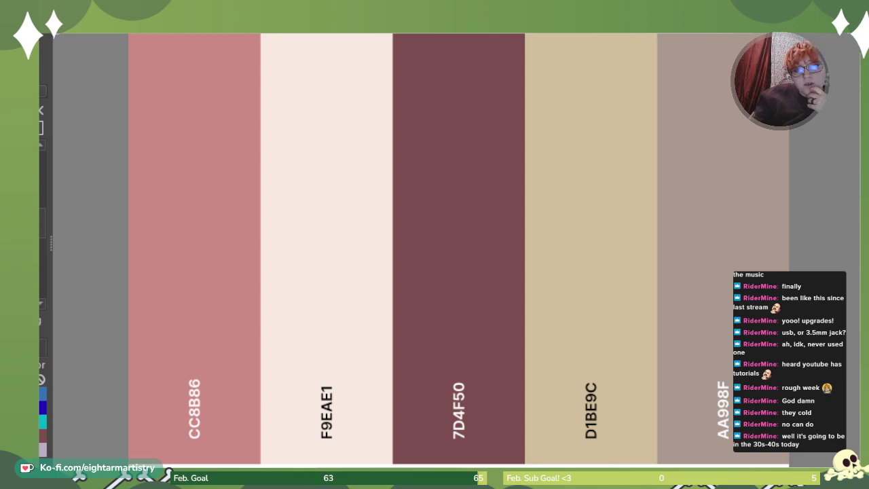
{"action": "left_click", "coordinate": [146, 28]}
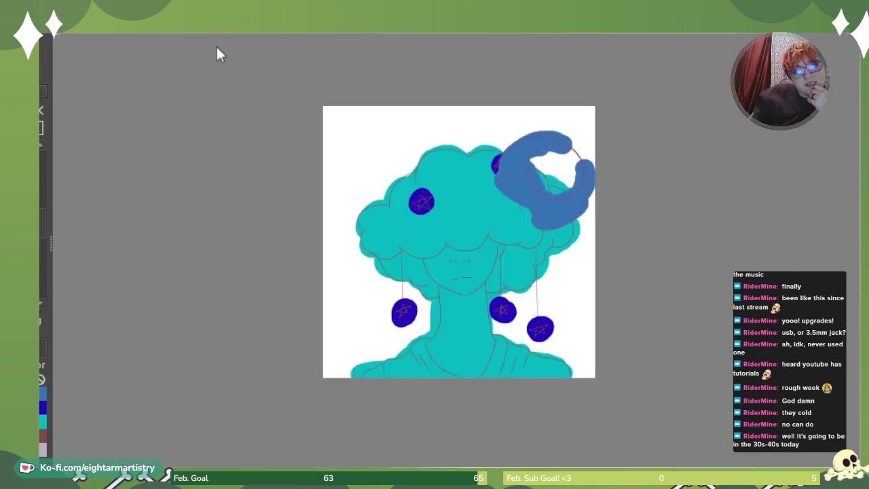
{"action": "left_click", "coordinate": [439, 118]}
{"action": "left_click_drag", "start_coordinate": [441, 110], "coordinate": [475, 463]}
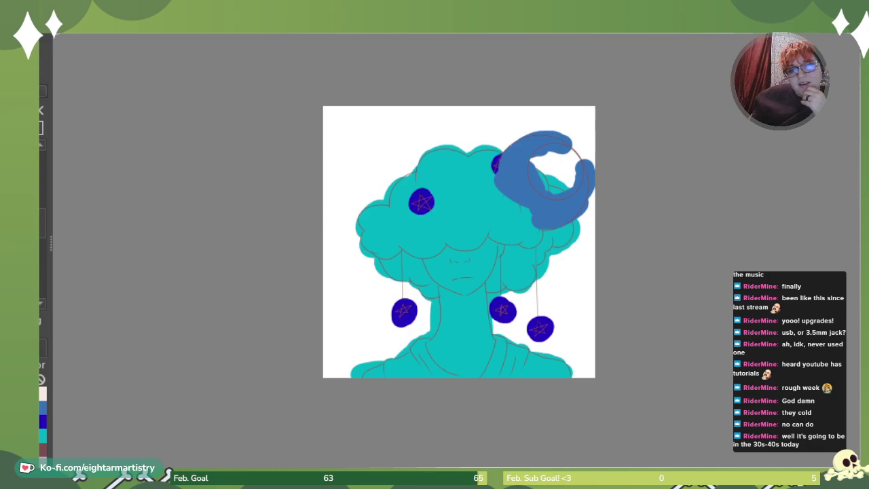
{"action": "left_click_drag", "start_coordinate": [440, 112], "coordinate": [446, 369]}
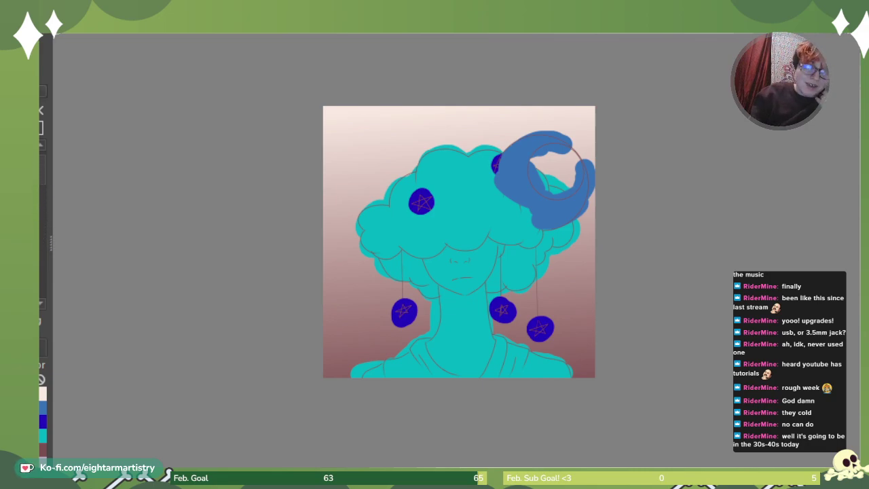
Paint soft cream clouds on the background along both sides of the figure, densest at the lower left, and compare with and without them.
{"action": "mouse_move", "coordinate": [388, 371]}
{"action": "left_mouse_down"}
{"action": "mouse_move", "coordinate": [375, 361]}
{"action": "mouse_move", "coordinate": [385, 375]}
{"action": "mouse_move", "coordinate": [355, 368]}
{"action": "mouse_move", "coordinate": [325, 320]}
{"action": "mouse_move", "coordinate": [351, 298]}
{"action": "mouse_move", "coordinate": [337, 331]}
{"action": "left_mouse_up"}
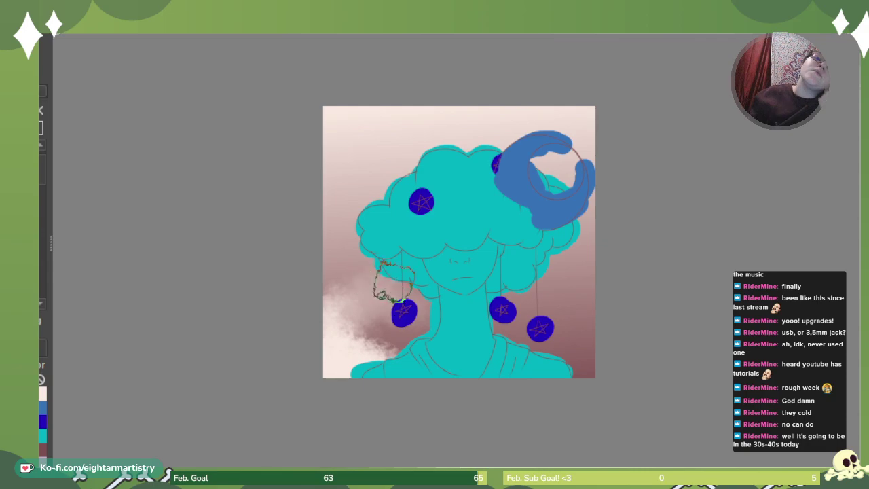
{"action": "mouse_move", "coordinate": [562, 303]}
{"action": "left_mouse_down"}
{"action": "mouse_move", "coordinate": [543, 292]}
{"action": "mouse_move", "coordinate": [557, 281]}
{"action": "left_mouse_up"}
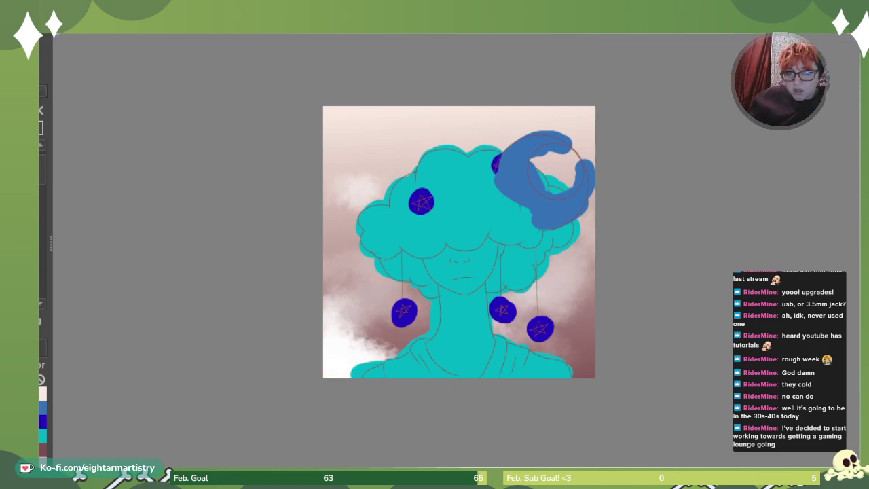
{"action": "key", "text": "ctrl+z"}
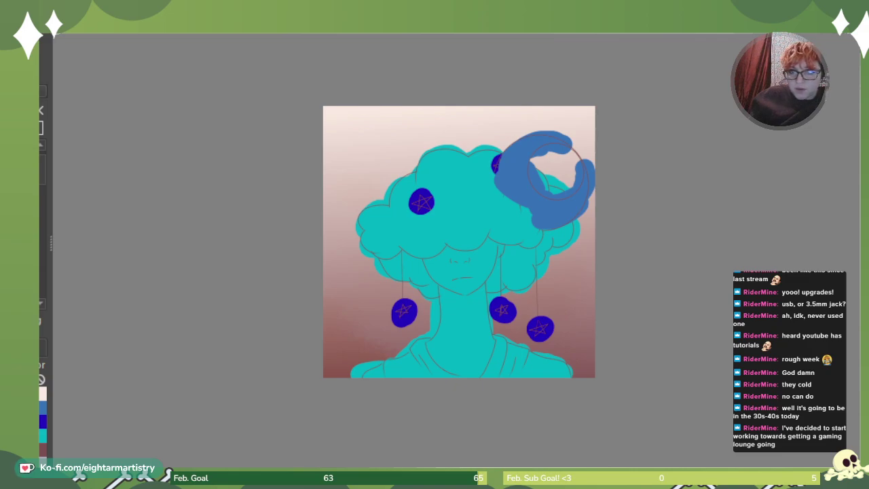
{"action": "key", "text": "ctrl+shift+z"}
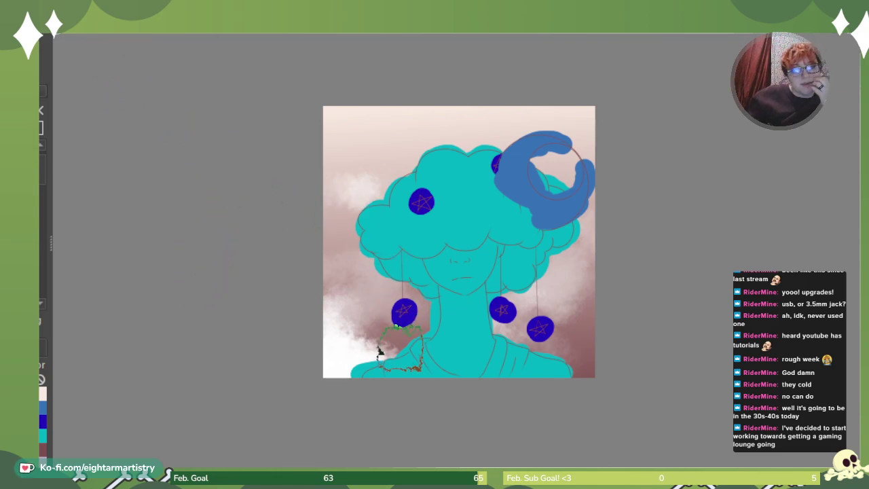
Paint darker maroon clouds over the background on both sides of the figure, between the pale clouds.
{"action": "mouse_move", "coordinate": [346, 330]}
{"action": "left_mouse_down"}
{"action": "mouse_move", "coordinate": [326, 330]}
{"action": "mouse_move", "coordinate": [406, 300]}
{"action": "mouse_move", "coordinate": [316, 267]}
{"action": "mouse_move", "coordinate": [353, 239]}
{"action": "left_mouse_up"}
{"action": "mouse_move", "coordinate": [609, 260]}
{"action": "left_mouse_down"}
{"action": "mouse_move", "coordinate": [531, 314]}
{"action": "mouse_move", "coordinate": [488, 312]}
{"action": "mouse_move", "coordinate": [592, 340]}
{"action": "left_mouse_up"}
{"action": "left_click_drag", "start_coordinate": [565, 273], "coordinate": [570, 243]}
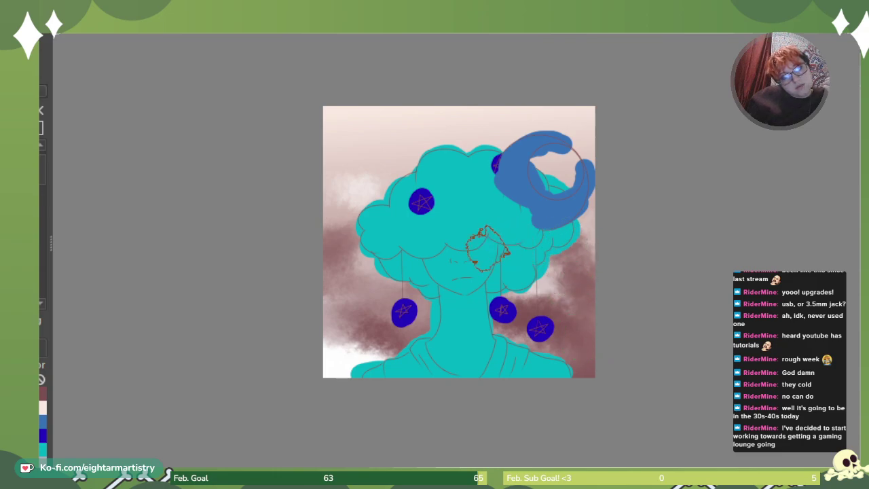
Paint maroon clouds above and left of the hair, compare with and without them, and switch their blending mode to a more saturated red.
{"action": "mouse_move", "coordinate": [407, 219]}
{"action": "left_mouse_down"}
{"action": "mouse_move", "coordinate": [347, 168]}
{"action": "mouse_move", "coordinate": [406, 144]}
{"action": "mouse_move", "coordinate": [399, 136]}
{"action": "mouse_move", "coordinate": [425, 123]}
{"action": "left_mouse_up"}
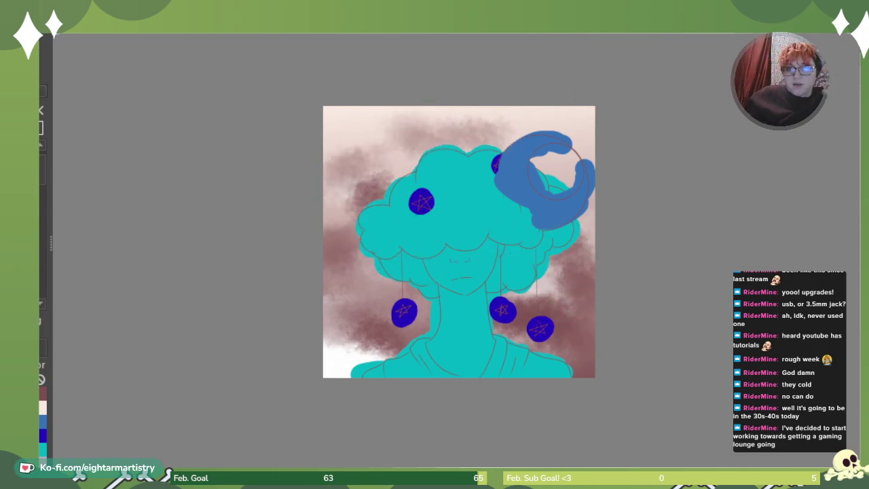
{"action": "key", "text": "ctrl+z"}
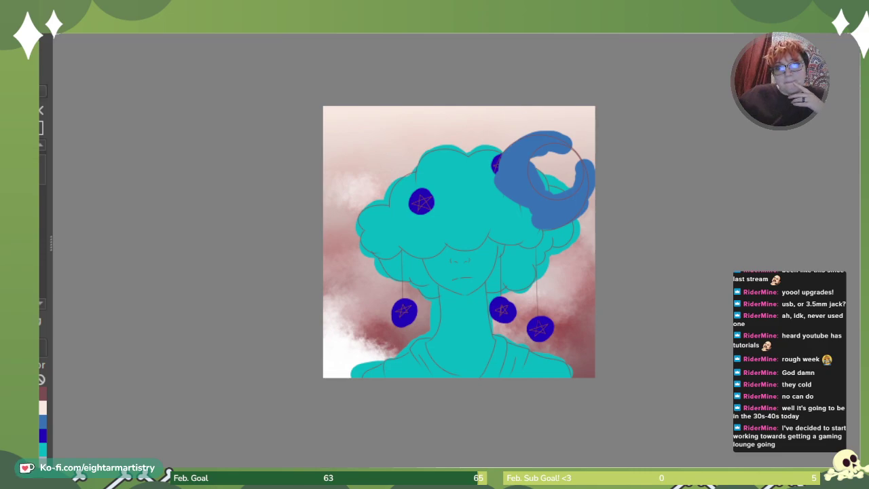
{"action": "key", "text": "ctrl+y"}
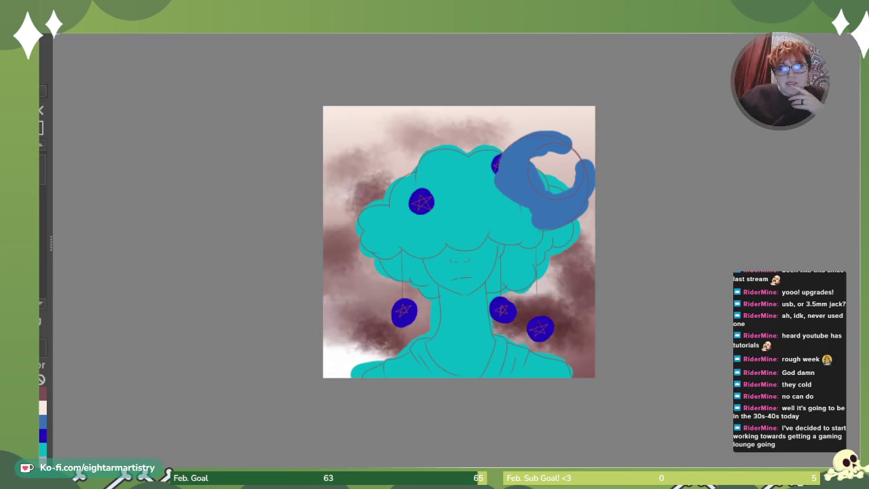
{"action": "key", "text": "Down"}
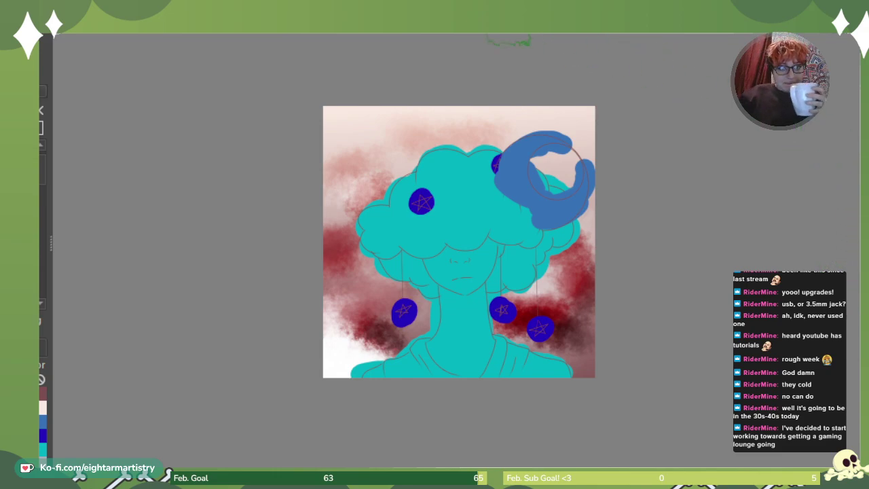
Hide the moon and star shapes and erase the teal overflow beside the upper right side of the neck.
{"action": "right_click", "coordinate": [240, 191]}
{"action": "left_click", "coordinate": [352, 190]}
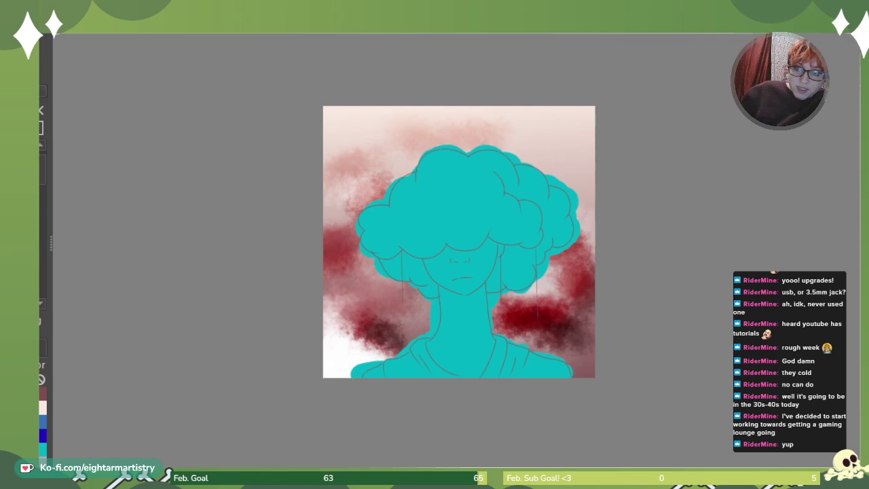
{"action": "key", "text": "ctrl+plus"}
{"action": "key", "text": "ctrl+plus"}
{"action": "key", "text": "ctrl+plus"}
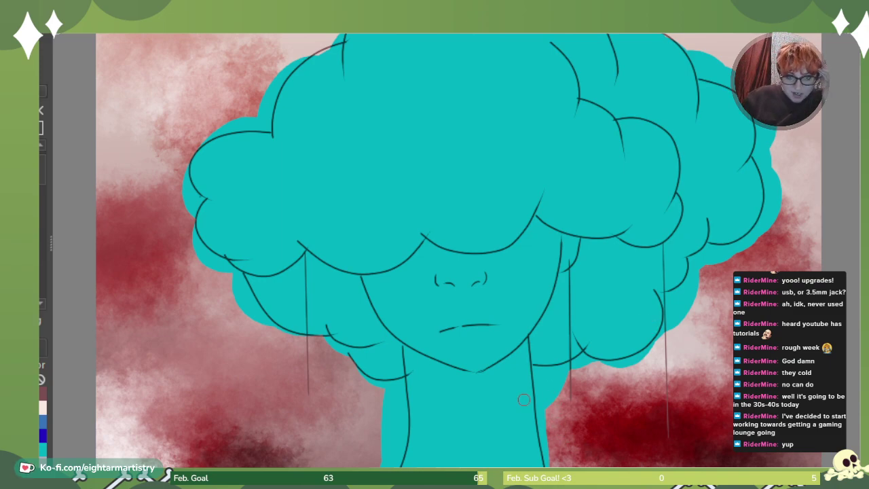
{"action": "left_click_drag", "start_coordinate": [551, 385], "coordinate": [553, 405]}
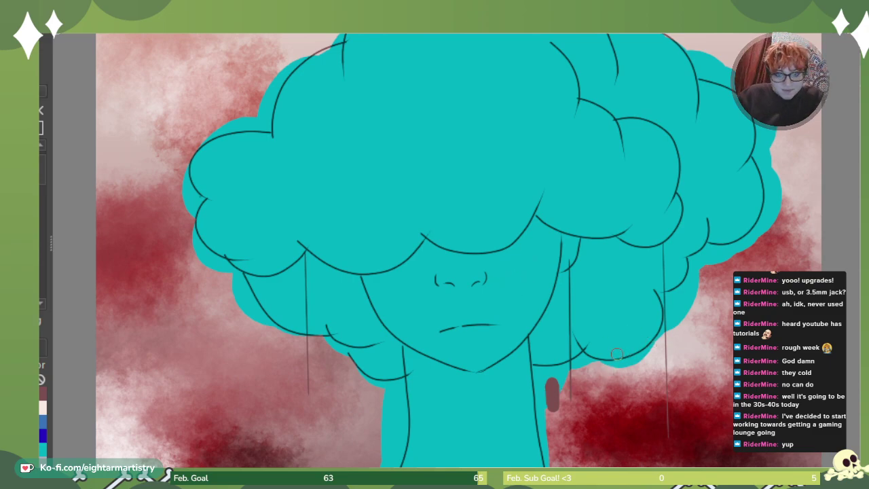
{"action": "mouse_move", "coordinate": [560, 386]}
{"action": "left_mouse_down"}
{"action": "mouse_move", "coordinate": [556, 397]}
{"action": "mouse_move", "coordinate": [545, 392]}
{"action": "mouse_move", "coordinate": [546, 434]}
{"action": "left_mouse_up"}
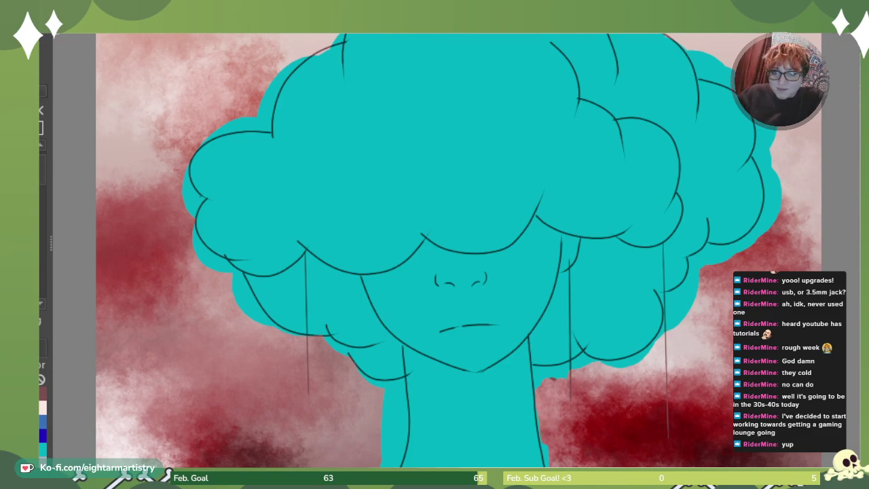
Erase the teal overflow outside the right neck line, working down toward the shoulder.
{"action": "key", "text": "ctrl+plus"}
{"action": "key", "text": "ctrl+plus"}
{"action": "key", "text": "ctrl+plus"}
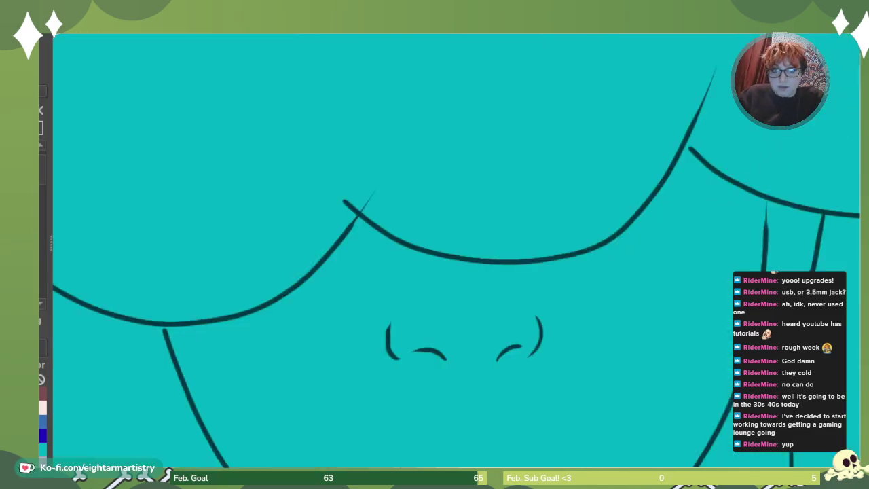
{"action": "left_click_drag", "start_coordinate": [651, 387], "coordinate": [235, 125]}
{"action": "left_click_drag", "start_coordinate": [271, 380], "coordinate": [527, 131]}
{"action": "scroll", "coordinate": [428, 183], "scroll_direction": "down", "scroll_amount": 5}
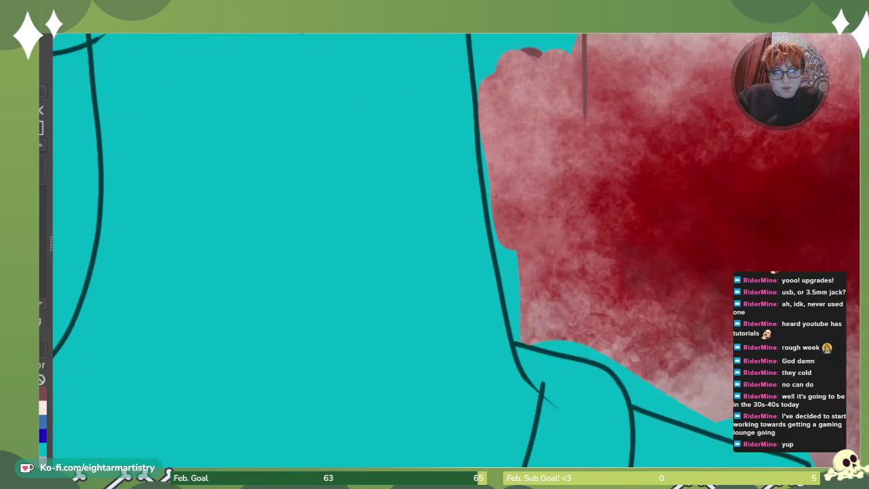
{"action": "mouse_move", "coordinate": [564, 184]}
{"action": "left_mouse_down"}
{"action": "mouse_move", "coordinate": [566, 213]}
{"action": "mouse_move", "coordinate": [559, 191]}
{"action": "mouse_move", "coordinate": [553, 211]}
{"action": "mouse_move", "coordinate": [537, 58]}
{"action": "mouse_move", "coordinate": [552, 226]}
{"action": "left_mouse_up"}
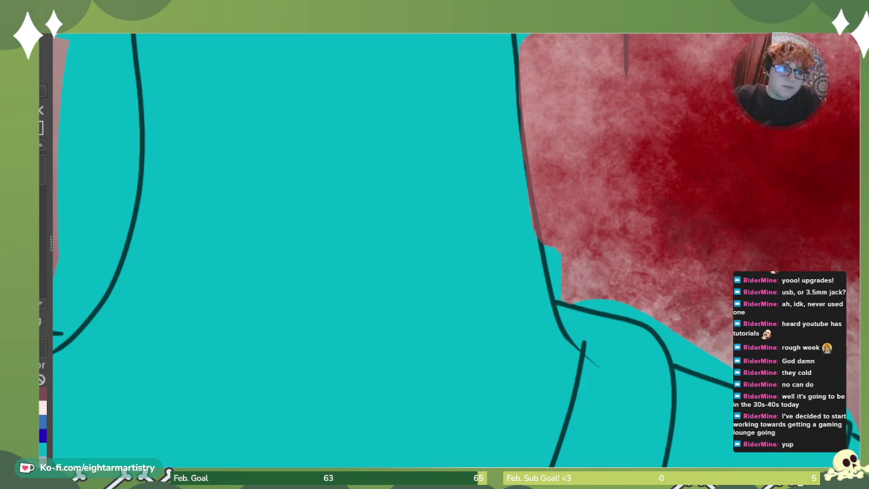
Sample the teal, repaint the gaps inside the right neck line, and erase the leftover teal strip at the base of the neck.
{"action": "left_click", "coordinate": [257, 131], "text": "ctrl"}
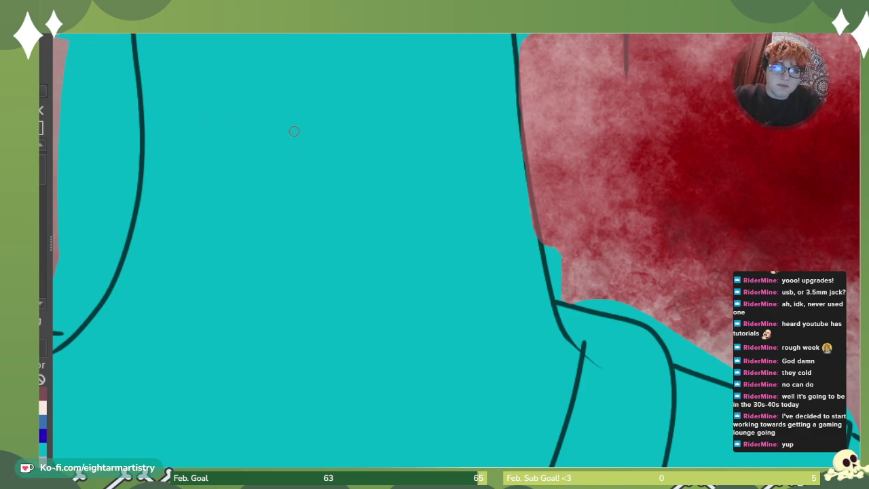
{"action": "left_click_drag", "start_coordinate": [515, 76], "coordinate": [537, 230]}
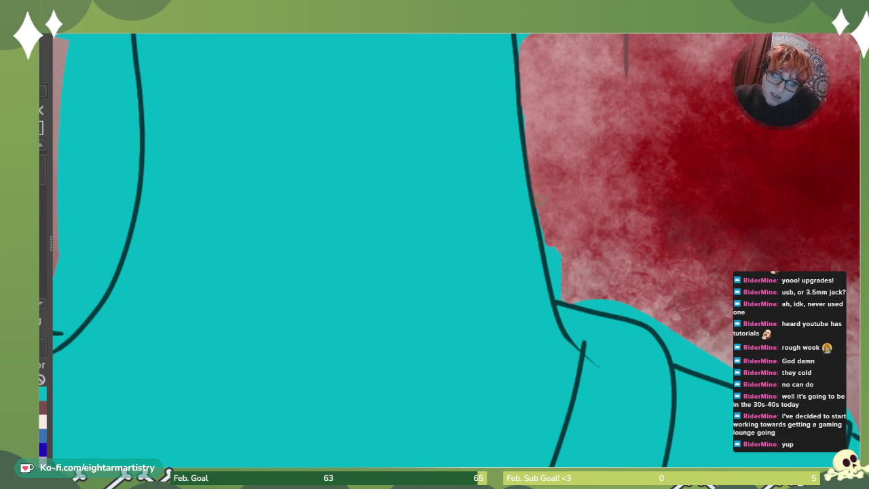
{"action": "left_click_drag", "start_coordinate": [552, 258], "coordinate": [555, 279]}
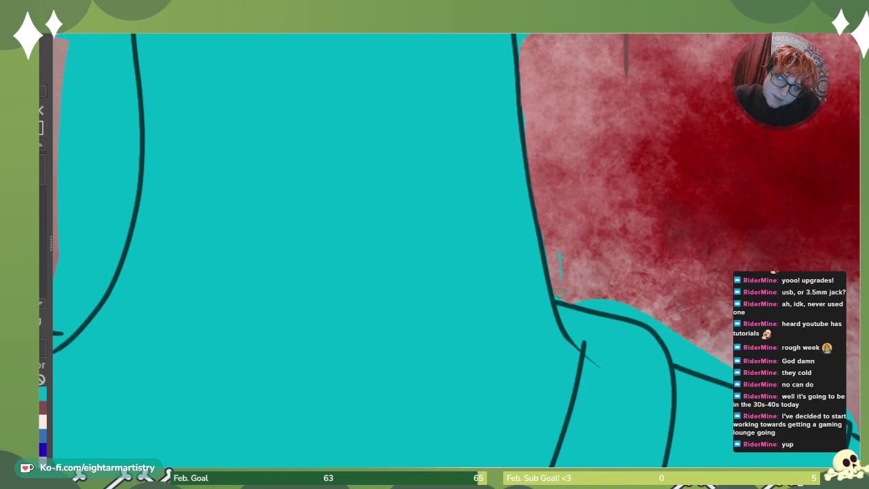
{"action": "left_click_drag", "start_coordinate": [563, 294], "coordinate": [559, 250]}
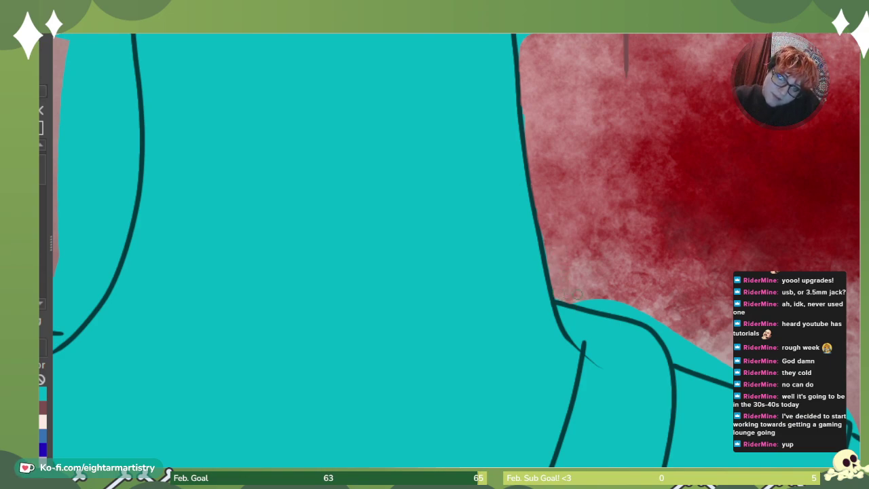
Erase the teal overflow above the right shoulder's outline.
{"action": "mouse_move", "coordinate": [590, 303]}
{"action": "left_mouse_down"}
{"action": "mouse_move", "coordinate": [578, 302]}
{"action": "mouse_move", "coordinate": [653, 319]}
{"action": "mouse_move", "coordinate": [677, 357]}
{"action": "mouse_move", "coordinate": [701, 369]}
{"action": "mouse_move", "coordinate": [673, 331]}
{"action": "left_mouse_up"}
{"action": "left_click", "coordinate": [602, 300]}
{"action": "mouse_move", "coordinate": [730, 363]}
{"action": "left_mouse_down"}
{"action": "mouse_move", "coordinate": [713, 371]}
{"action": "mouse_move", "coordinate": [721, 375]}
{"action": "left_mouse_up"}
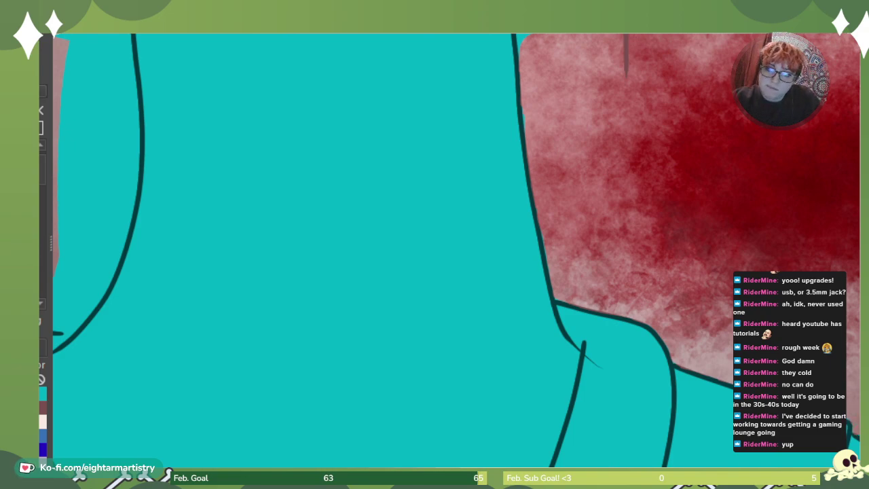
Erase the teal overflow under the hair between the right neck line and the first large curl.
{"action": "scroll", "coordinate": [456, 250], "scroll_direction": "up", "scroll_amount": 6}
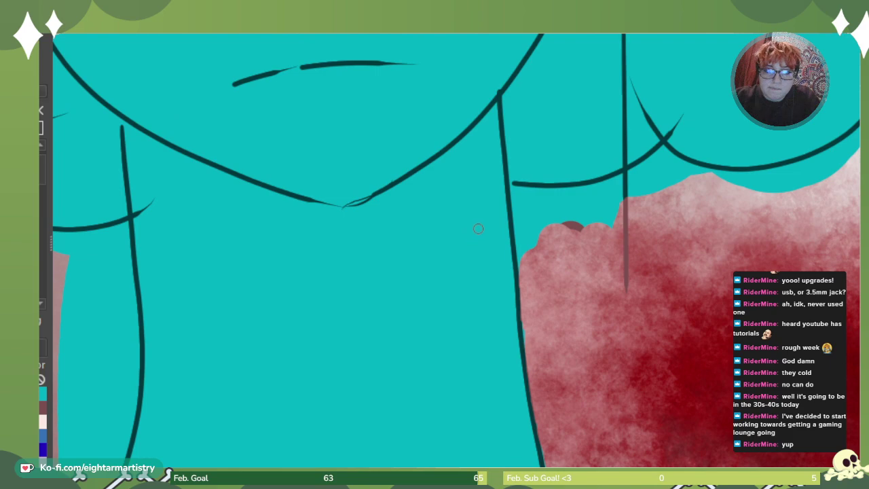
{"action": "mouse_move", "coordinate": [541, 211]}
{"action": "left_mouse_down"}
{"action": "mouse_move", "coordinate": [531, 232]}
{"action": "mouse_move", "coordinate": [517, 209]}
{"action": "mouse_move", "coordinate": [525, 258]}
{"action": "mouse_move", "coordinate": [518, 213]}
{"action": "mouse_move", "coordinate": [521, 240]}
{"action": "mouse_move", "coordinate": [508, 207]}
{"action": "mouse_move", "coordinate": [511, 233]}
{"action": "mouse_move", "coordinate": [520, 198]}
{"action": "mouse_move", "coordinate": [514, 191]}
{"action": "mouse_move", "coordinate": [523, 189]}
{"action": "left_mouse_up"}
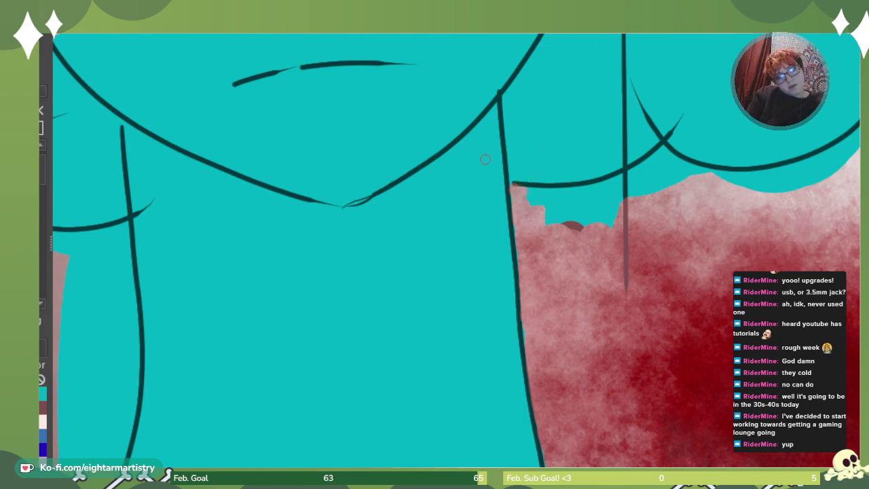
{"action": "mouse_move", "coordinate": [526, 196]}
{"action": "left_mouse_down"}
{"action": "mouse_move", "coordinate": [520, 197]}
{"action": "mouse_move", "coordinate": [537, 204]}
{"action": "mouse_move", "coordinate": [533, 218]}
{"action": "mouse_move", "coordinate": [568, 229]}
{"action": "mouse_move", "coordinate": [609, 216]}
{"action": "mouse_move", "coordinate": [619, 181]}
{"action": "mouse_move", "coordinate": [602, 220]}
{"action": "mouse_move", "coordinate": [559, 215]}
{"action": "mouse_move", "coordinate": [523, 193]}
{"action": "mouse_move", "coordinate": [583, 195]}
{"action": "mouse_move", "coordinate": [565, 193]}
{"action": "mouse_move", "coordinate": [616, 181]}
{"action": "mouse_move", "coordinate": [566, 210]}
{"action": "mouse_move", "coordinate": [598, 221]}
{"action": "mouse_move", "coordinate": [581, 205]}
{"action": "left_mouse_up"}
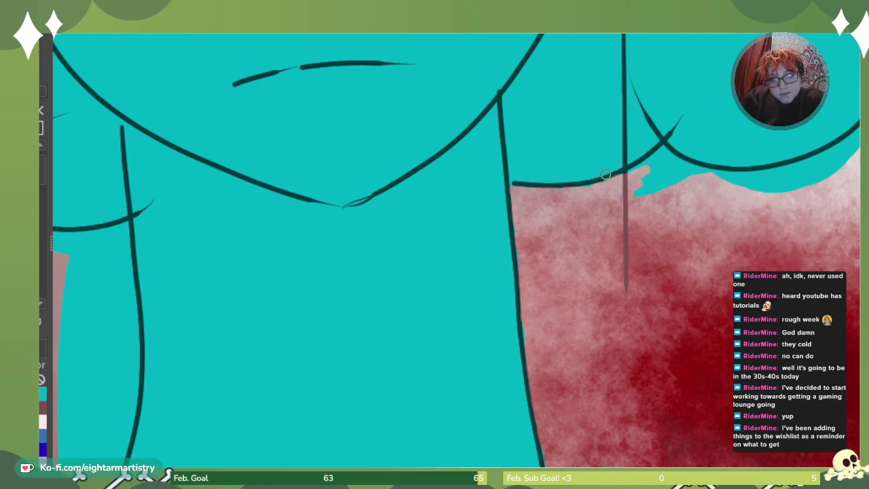
{"action": "mouse_move", "coordinate": [661, 155]}
{"action": "left_mouse_down"}
{"action": "mouse_move", "coordinate": [636, 172]}
{"action": "mouse_move", "coordinate": [669, 157]}
{"action": "mouse_move", "coordinate": [708, 175]}
{"action": "mouse_move", "coordinate": [672, 183]}
{"action": "mouse_move", "coordinate": [678, 177]}
{"action": "mouse_move", "coordinate": [647, 169]}
{"action": "mouse_move", "coordinate": [637, 188]}
{"action": "left_mouse_up"}
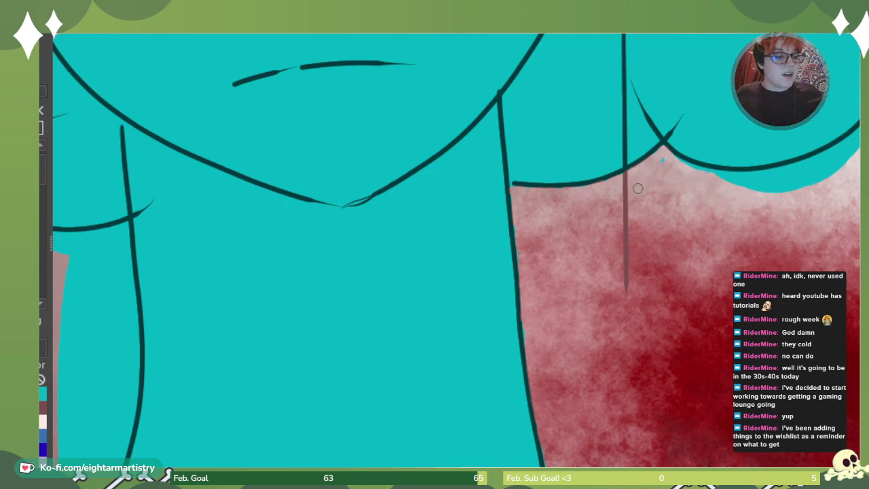
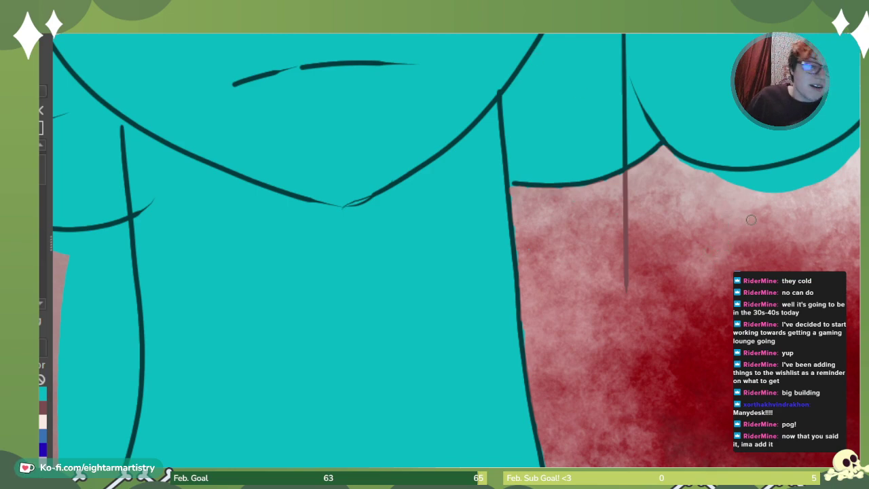
Trim the teal to the underside of the large lower-right curl, up to the hanging string.
{"action": "mouse_move", "coordinate": [752, 195]}
{"action": "left_mouse_down"}
{"action": "mouse_move", "coordinate": [825, 179]}
{"action": "mouse_move", "coordinate": [742, 178]}
{"action": "mouse_move", "coordinate": [671, 155]}
{"action": "mouse_move", "coordinate": [714, 170]}
{"action": "mouse_move", "coordinate": [770, 172]}
{"action": "left_mouse_up"}
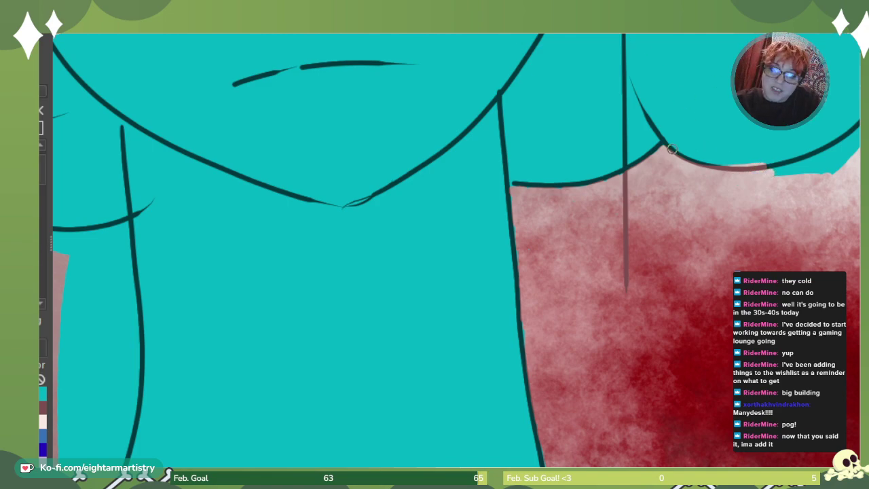
{"action": "mouse_move", "coordinate": [682, 153]}
{"action": "left_mouse_down"}
{"action": "mouse_move", "coordinate": [726, 165]}
{"action": "mouse_move", "coordinate": [710, 165]}
{"action": "mouse_move", "coordinate": [763, 165]}
{"action": "left_mouse_up"}
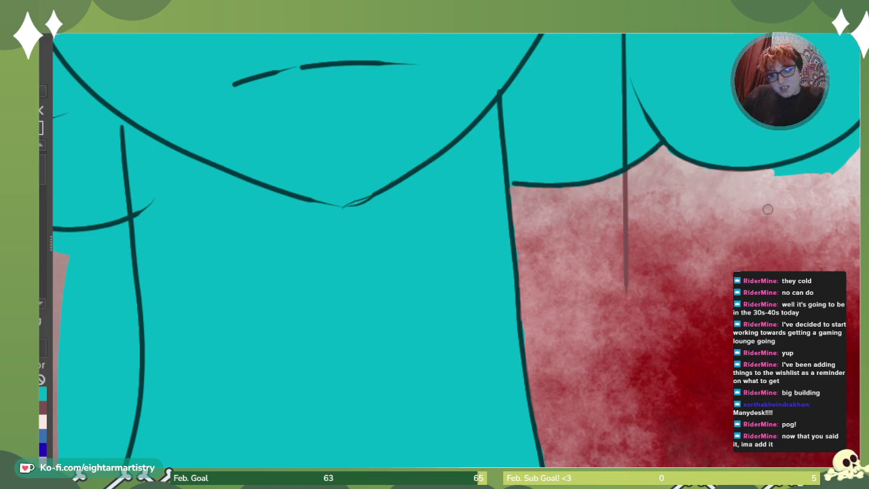
{"action": "mouse_move", "coordinate": [842, 164]}
{"action": "left_mouse_down"}
{"action": "mouse_move", "coordinate": [768, 172]}
{"action": "mouse_move", "coordinate": [794, 178]}
{"action": "left_mouse_up"}
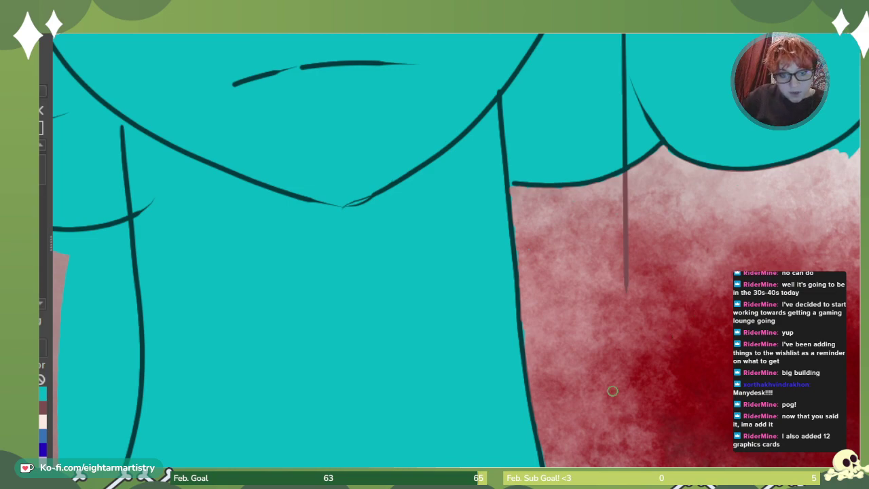
{"action": "scroll", "coordinate": [456, 250], "scroll_direction": "right", "scroll_amount": 5}
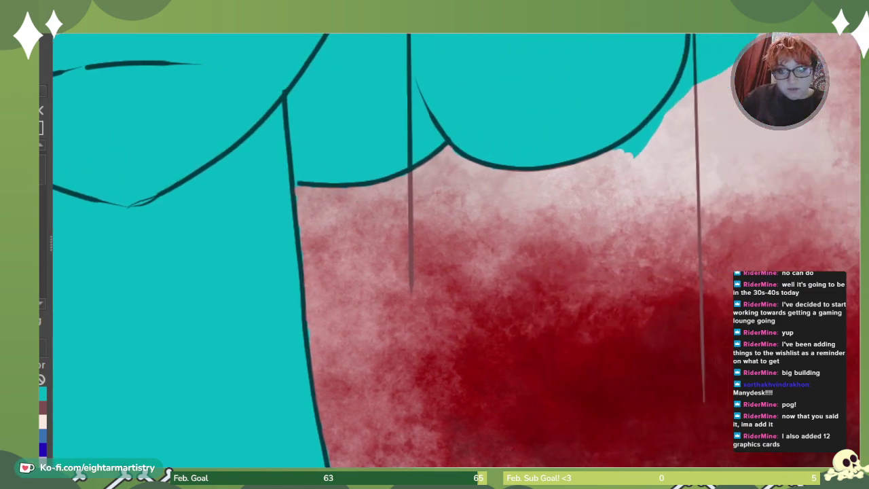
{"action": "mouse_move", "coordinate": [629, 133]}
{"action": "left_mouse_down"}
{"action": "mouse_move", "coordinate": [584, 156]}
{"action": "mouse_move", "coordinate": [631, 111]}
{"action": "mouse_move", "coordinate": [615, 142]}
{"action": "mouse_move", "coordinate": [630, 116]}
{"action": "mouse_move", "coordinate": [623, 128]}
{"action": "left_mouse_up"}
{"action": "mouse_move", "coordinate": [667, 88]}
{"action": "left_mouse_down"}
{"action": "mouse_move", "coordinate": [672, 63]}
{"action": "mouse_move", "coordinate": [647, 92]}
{"action": "mouse_move", "coordinate": [667, 61]}
{"action": "mouse_move", "coordinate": [654, 84]}
{"action": "left_mouse_up"}
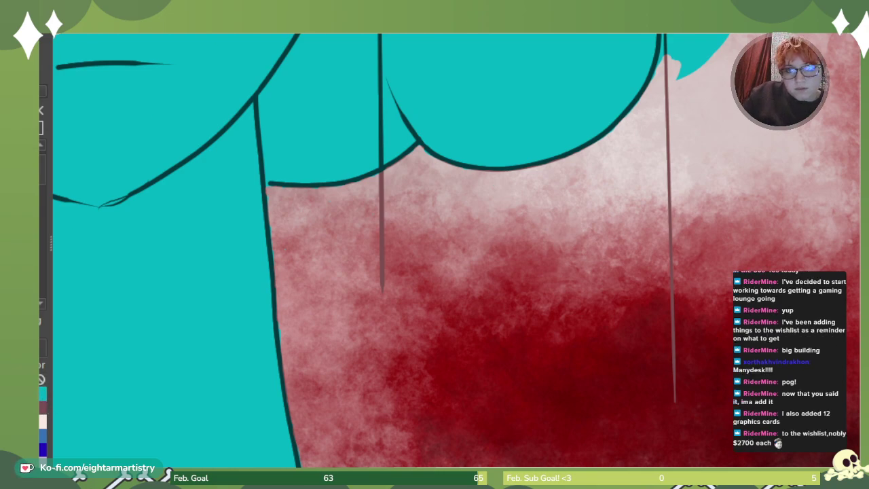
Try thickening the line art where the jaw meets the right neck line, and take the added strokes away.
{"action": "mouse_move", "coordinate": [247, 109]}
{"action": "left_mouse_down"}
{"action": "mouse_move", "coordinate": [256, 130]}
{"action": "mouse_move", "coordinate": [241, 118]}
{"action": "mouse_move", "coordinate": [258, 138]}
{"action": "mouse_move", "coordinate": [239, 117]}
{"action": "mouse_move", "coordinate": [216, 140]}
{"action": "left_mouse_up"}
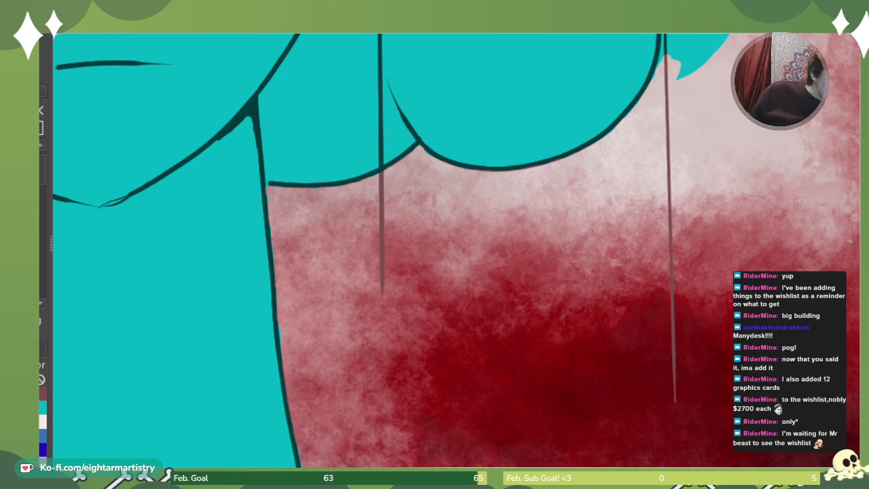
{"action": "left_click_drag", "start_coordinate": [219, 140], "coordinate": [252, 109]}
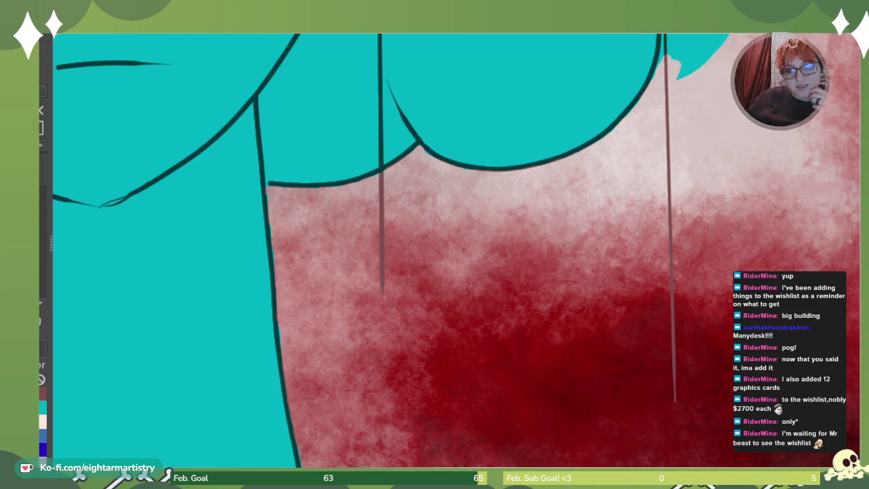
Erase the teal from the notch between the large lower-right curl and the smaller curl above, around the hanging string.
{"action": "scroll", "coordinate": [456, 250], "scroll_direction": "up", "scroll_amount": 5}
{"action": "scroll", "coordinate": [456, 250], "scroll_direction": "right", "scroll_amount": 3}
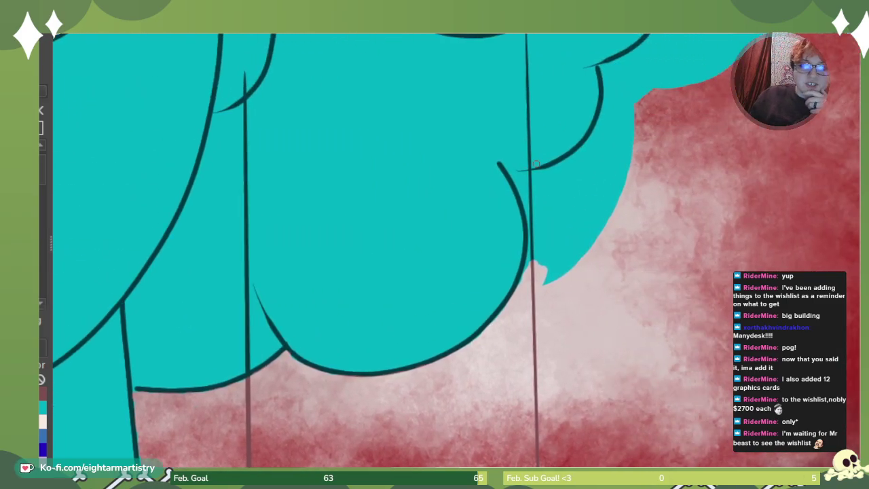
{"action": "left_click_drag", "start_coordinate": [522, 179], "coordinate": [526, 184]}
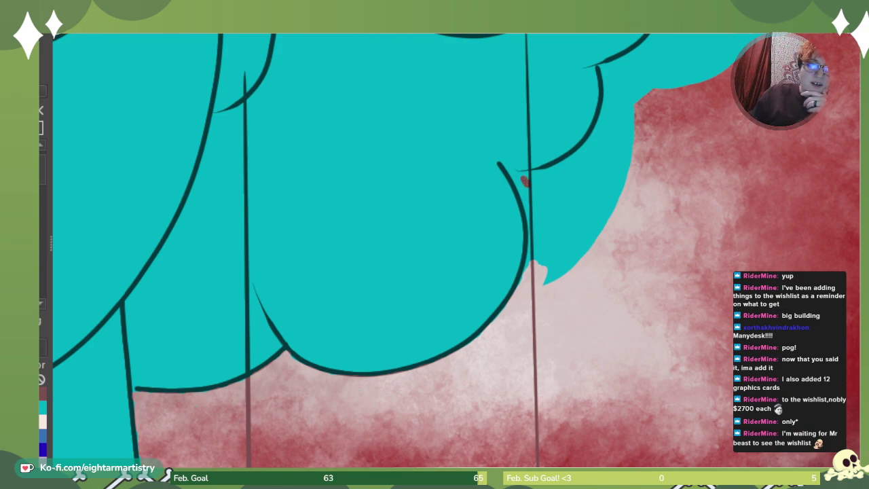
{"action": "left_click_drag", "start_coordinate": [525, 182], "coordinate": [516, 176]}
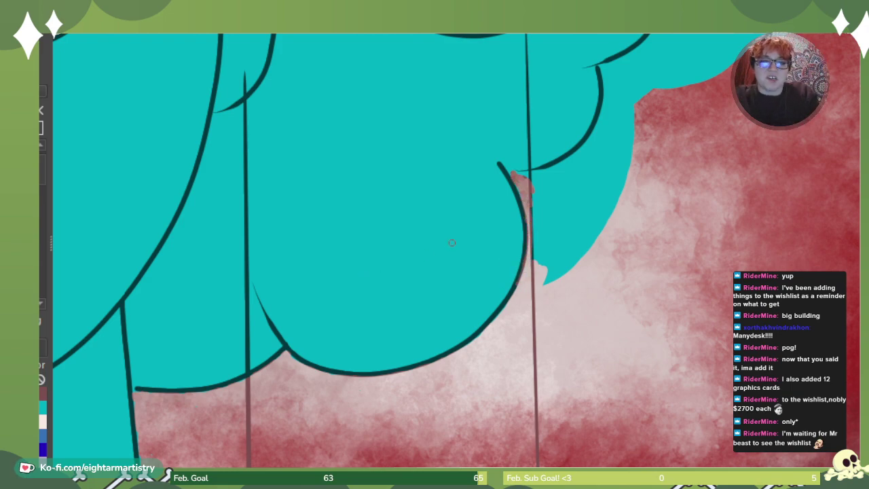
{"action": "left_click_drag", "start_coordinate": [523, 216], "coordinate": [525, 231]}
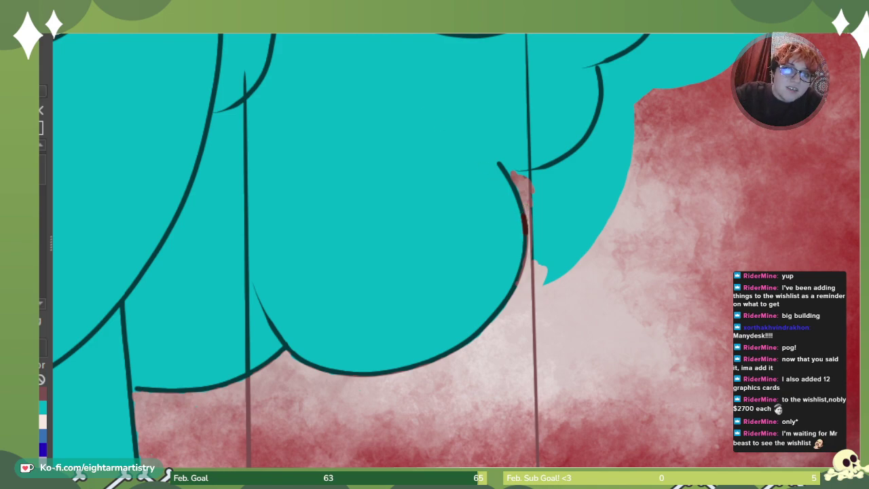
{"action": "left_click_drag", "start_coordinate": [521, 228], "coordinate": [523, 231]}
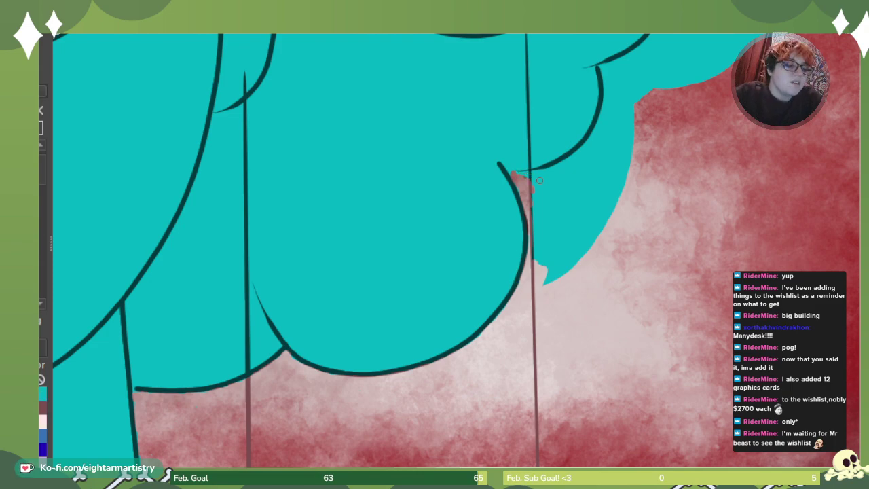
{"action": "left_click_drag", "start_coordinate": [514, 174], "coordinate": [540, 174]}
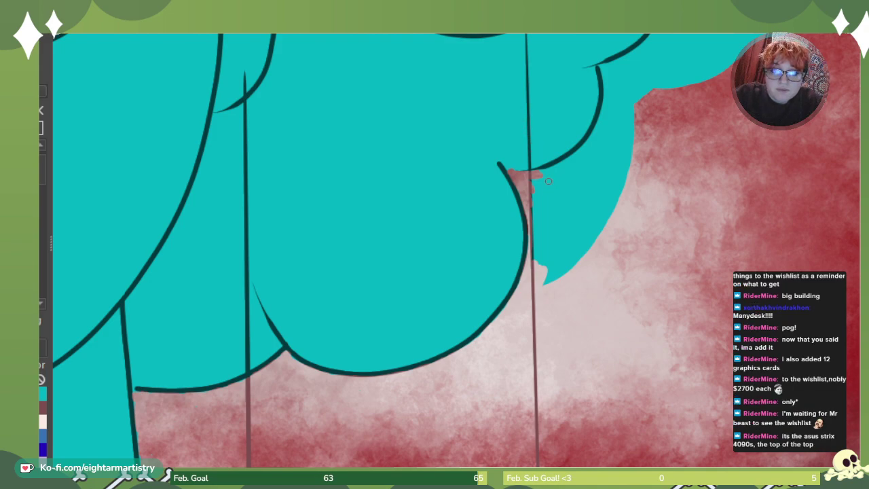
{"action": "mouse_move", "coordinate": [541, 177]}
{"action": "left_mouse_down"}
{"action": "mouse_move", "coordinate": [532, 253]}
{"action": "mouse_move", "coordinate": [536, 216]}
{"action": "mouse_move", "coordinate": [526, 211]}
{"action": "left_mouse_up"}
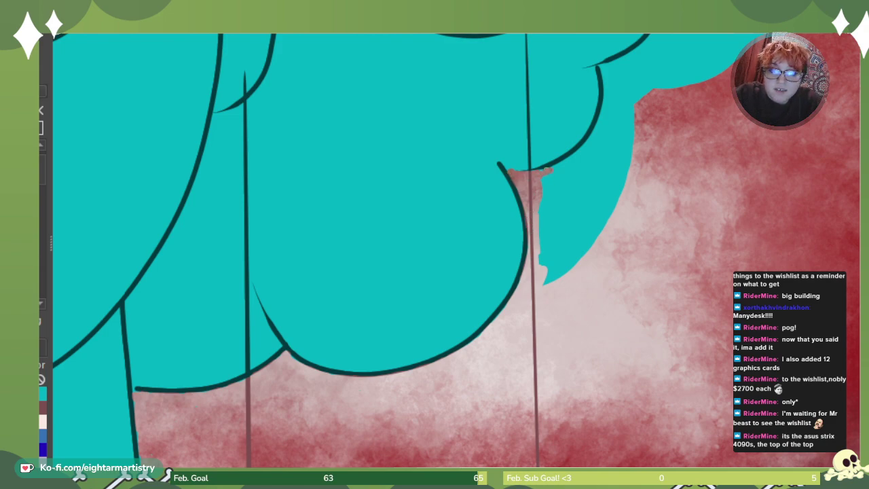
Clear a strip of teal beneath the smaller right curl's outline and beside the hanging string.
{"action": "left_click_drag", "start_coordinate": [549, 172], "coordinate": [553, 170]}
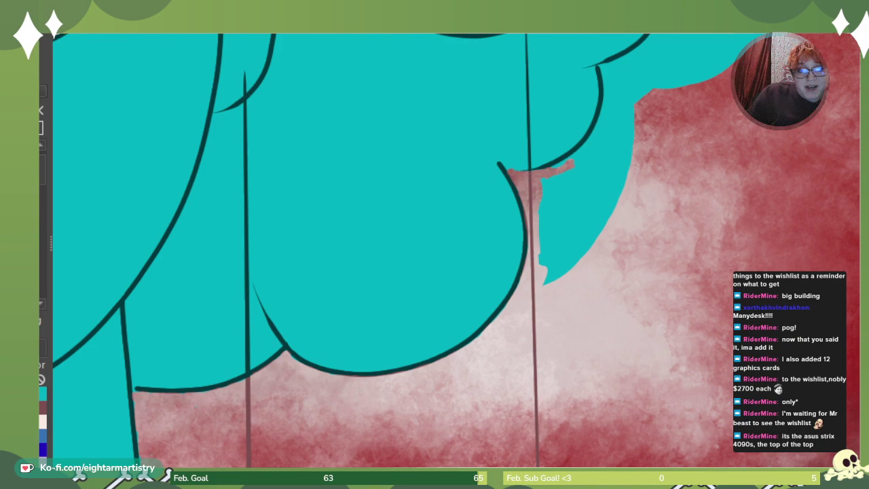
{"action": "mouse_move", "coordinate": [562, 166]}
{"action": "left_mouse_down"}
{"action": "mouse_move", "coordinate": [597, 141]}
{"action": "mouse_move", "coordinate": [544, 191]}
{"action": "mouse_move", "coordinate": [544, 279]}
{"action": "left_mouse_up"}
{"action": "left_click_drag", "start_coordinate": [547, 239], "coordinate": [547, 281]}
{"action": "left_click_drag", "start_coordinate": [546, 205], "coordinate": [548, 283]}
{"action": "left_click_drag", "start_coordinate": [548, 223], "coordinate": [554, 279]}
{"action": "left_click_drag", "start_coordinate": [550, 221], "coordinate": [563, 269]}
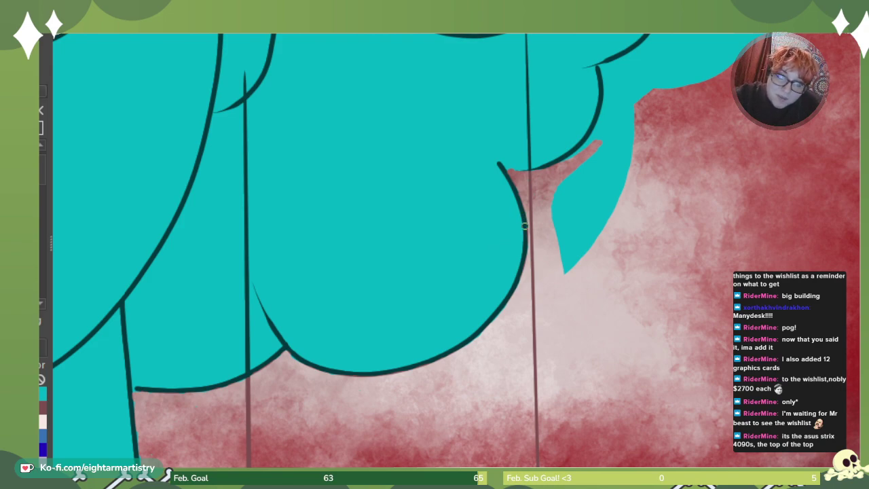
Erase the remaining teal wedge outside the smaller right curl.
{"action": "mouse_move", "coordinate": [572, 231]}
{"action": "left_mouse_down"}
{"action": "mouse_move", "coordinate": [579, 246]}
{"action": "mouse_move", "coordinate": [569, 273]}
{"action": "left_mouse_up"}
{"action": "left_click_drag", "start_coordinate": [629, 161], "coordinate": [589, 224]}
{"action": "left_click_drag", "start_coordinate": [607, 164], "coordinate": [566, 265]}
{"action": "left_click_drag", "start_coordinate": [595, 163], "coordinate": [563, 274]}
{"action": "left_click_drag", "start_coordinate": [584, 182], "coordinate": [562, 260]}
{"action": "mouse_move", "coordinate": [582, 174]}
{"action": "left_mouse_down"}
{"action": "mouse_move", "coordinate": [558, 250]}
{"action": "mouse_move", "coordinate": [557, 238]}
{"action": "left_mouse_up"}
{"action": "mouse_move", "coordinate": [572, 180]}
{"action": "left_mouse_down"}
{"action": "mouse_move", "coordinate": [554, 231]}
{"action": "mouse_move", "coordinate": [552, 220]}
{"action": "left_mouse_up"}
{"action": "left_click_drag", "start_coordinate": [591, 168], "coordinate": [581, 190]}
{"action": "left_click_drag", "start_coordinate": [620, 141], "coordinate": [597, 207]}
{"action": "mouse_move", "coordinate": [627, 136]}
{"action": "left_mouse_down"}
{"action": "mouse_move", "coordinate": [593, 214]}
{"action": "mouse_move", "coordinate": [615, 196]}
{"action": "mouse_move", "coordinate": [599, 192]}
{"action": "mouse_move", "coordinate": [601, 159]}
{"action": "left_mouse_up"}
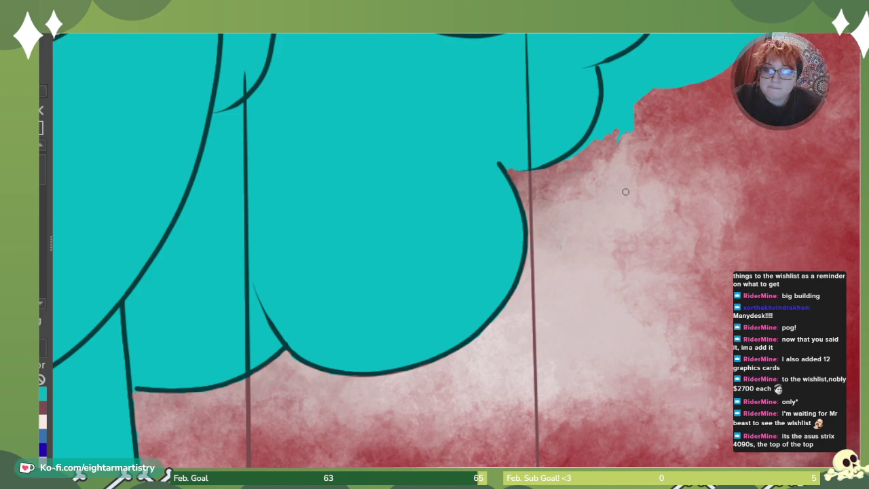
Trim the teal to the smaller curl's right edge and cut back the overflow beneath the next curl up.
{"action": "left_click_drag", "start_coordinate": [625, 136], "coordinate": [642, 105]}
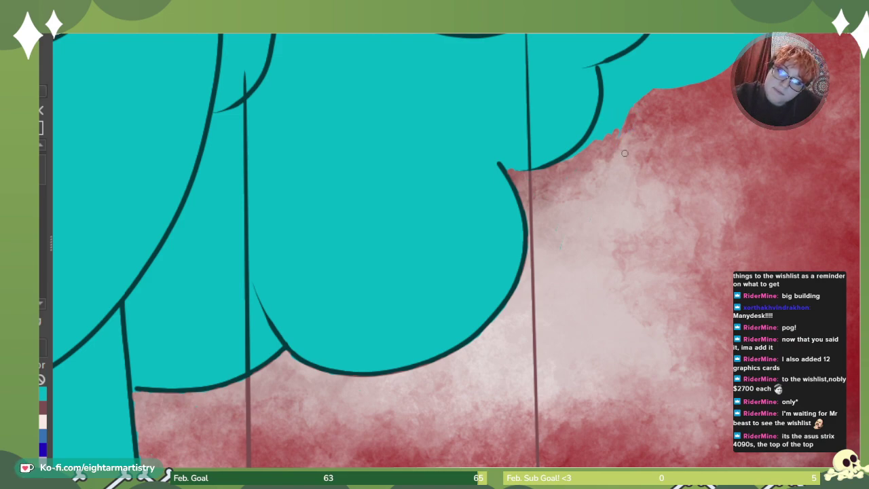
{"action": "mouse_move", "coordinate": [614, 141]}
{"action": "left_mouse_down"}
{"action": "mouse_move", "coordinate": [627, 105]}
{"action": "mouse_move", "coordinate": [607, 106]}
{"action": "left_mouse_up"}
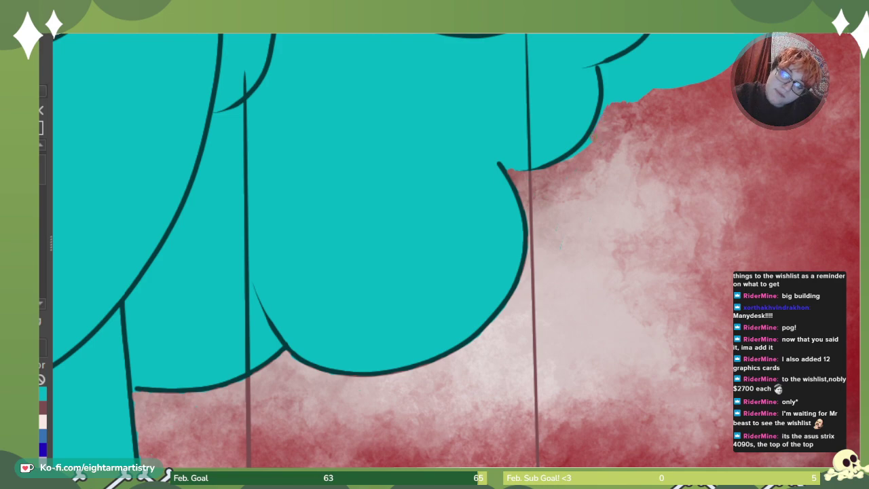
{"action": "mouse_move", "coordinate": [585, 146]}
{"action": "left_mouse_down"}
{"action": "mouse_move", "coordinate": [589, 137]}
{"action": "mouse_move", "coordinate": [560, 167]}
{"action": "left_mouse_up"}
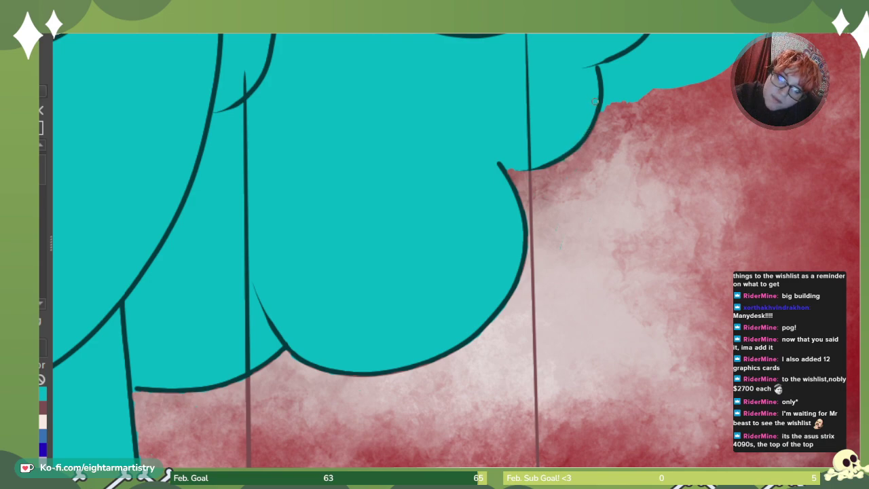
{"action": "left_click_drag", "start_coordinate": [624, 82], "coordinate": [614, 95]}
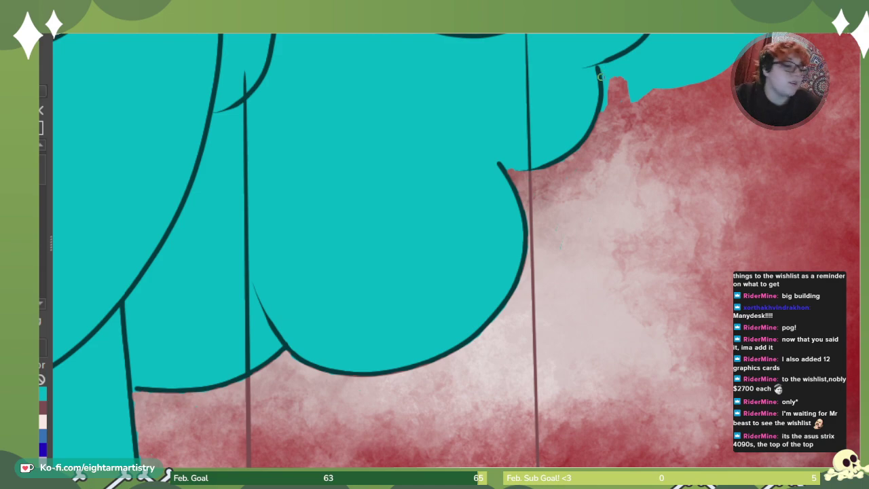
{"action": "mouse_move", "coordinate": [600, 66]}
{"action": "left_mouse_down"}
{"action": "mouse_move", "coordinate": [606, 101]}
{"action": "mouse_move", "coordinate": [625, 70]}
{"action": "mouse_move", "coordinate": [604, 67]}
{"action": "mouse_move", "coordinate": [651, 39]}
{"action": "mouse_move", "coordinate": [637, 50]}
{"action": "mouse_move", "coordinate": [674, 43]}
{"action": "left_mouse_up"}
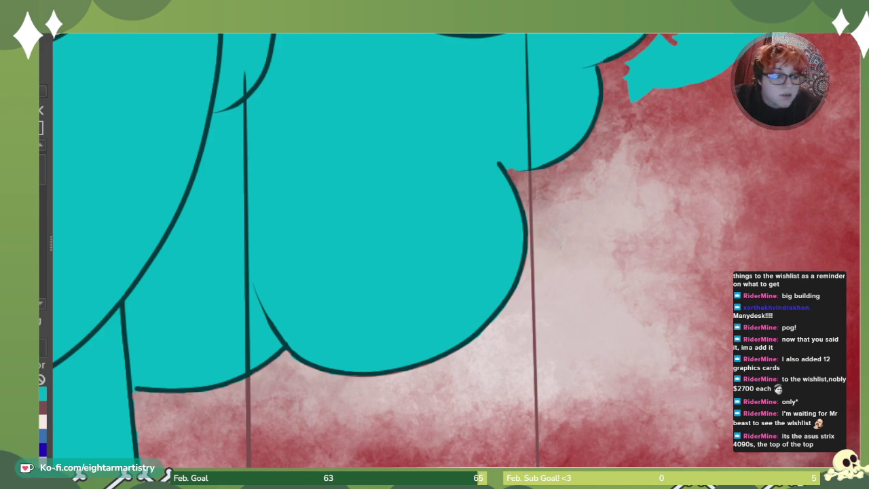
{"action": "mouse_move", "coordinate": [628, 89]}
{"action": "left_mouse_down"}
{"action": "mouse_move", "coordinate": [634, 101]}
{"action": "mouse_move", "coordinate": [648, 93]}
{"action": "left_mouse_up"}
{"action": "left_click_drag", "start_coordinate": [627, 66], "coordinate": [657, 89]}
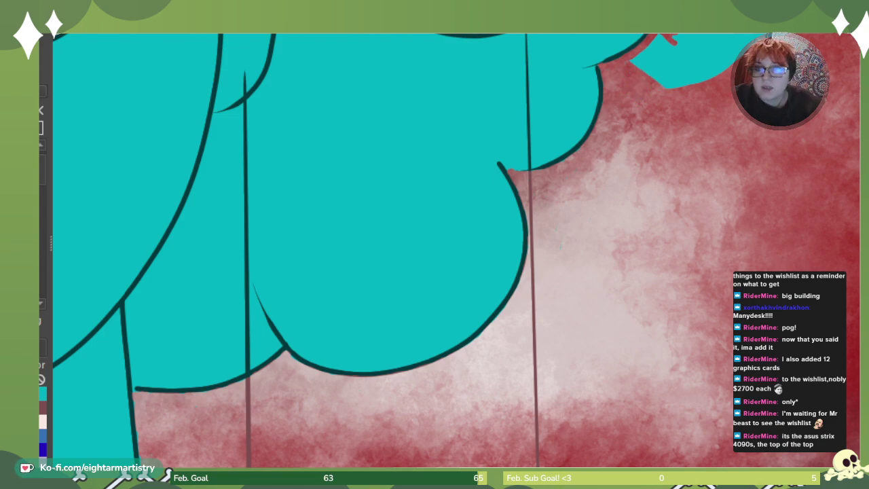
Roughly erase the teal overflow around the outer right side of the hair, including the stray specks.
{"action": "key", "text": "ctrl+plus"}
{"action": "key", "text": "ctrl+minus"}
{"action": "key", "text": "ctrl+minus"}
{"action": "key", "text": "ctrl+minus"}
{"action": "key", "text": "ctrl+minus"}
{"action": "key", "text": "ctrl+minus"}
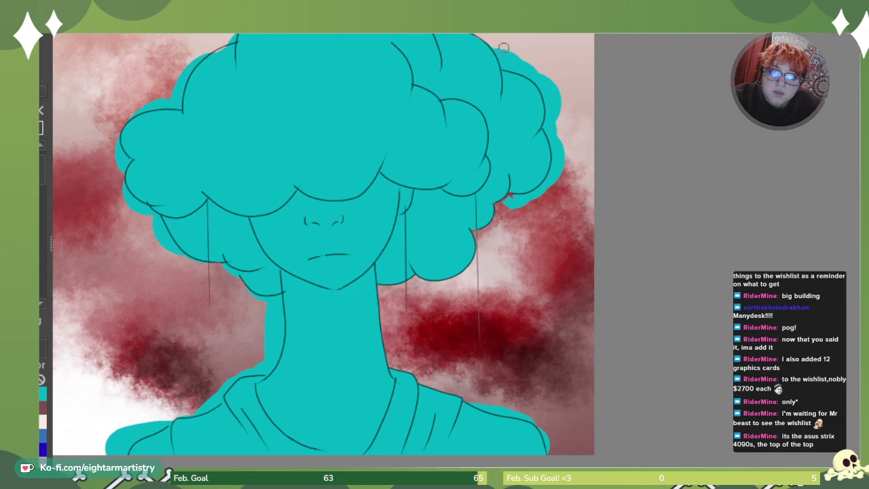
{"action": "mouse_move", "coordinate": [503, 49]}
{"action": "left_mouse_down"}
{"action": "mouse_move", "coordinate": [550, 85]}
{"action": "mouse_move", "coordinate": [557, 123]}
{"action": "left_mouse_up"}
{"action": "mouse_move", "coordinate": [544, 77]}
{"action": "left_mouse_down"}
{"action": "mouse_move", "coordinate": [553, 184]}
{"action": "mouse_move", "coordinate": [516, 203]}
{"action": "left_mouse_up"}
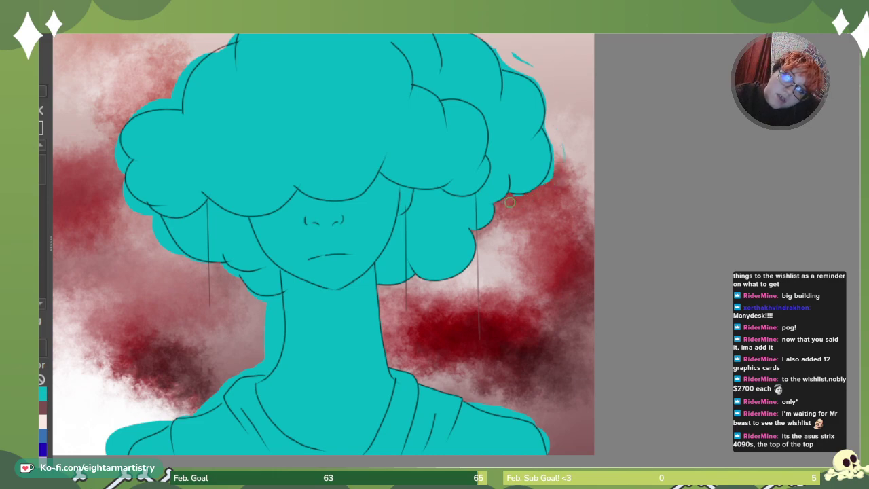
{"action": "left_click_drag", "start_coordinate": [564, 157], "coordinate": [560, 139]}
{"action": "mouse_move", "coordinate": [526, 55]}
{"action": "left_mouse_down"}
{"action": "mouse_move", "coordinate": [519, 59]}
{"action": "mouse_move", "coordinate": [532, 66]}
{"action": "left_mouse_up"}
Erase the teal overflow beside the left neck line and above the left shoulder.
{"action": "mouse_move", "coordinate": [264, 310]}
{"action": "left_mouse_down"}
{"action": "mouse_move", "coordinate": [265, 334]}
{"action": "mouse_move", "coordinate": [279, 307]}
{"action": "mouse_move", "coordinate": [276, 346]}
{"action": "mouse_move", "coordinate": [247, 370]}
{"action": "mouse_move", "coordinate": [271, 360]}
{"action": "left_mouse_up"}
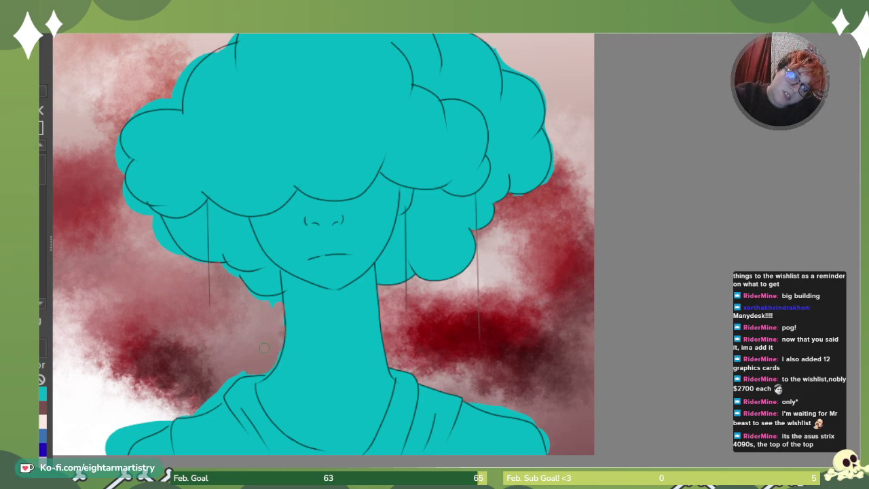
{"action": "left_click_drag", "start_coordinate": [197, 408], "coordinate": [242, 374]}
{"action": "mouse_move", "coordinate": [126, 417]}
{"action": "left_mouse_down"}
{"action": "mouse_move", "coordinate": [122, 445]}
{"action": "mouse_move", "coordinate": [163, 417]}
{"action": "mouse_move", "coordinate": [128, 427]}
{"action": "left_mouse_up"}
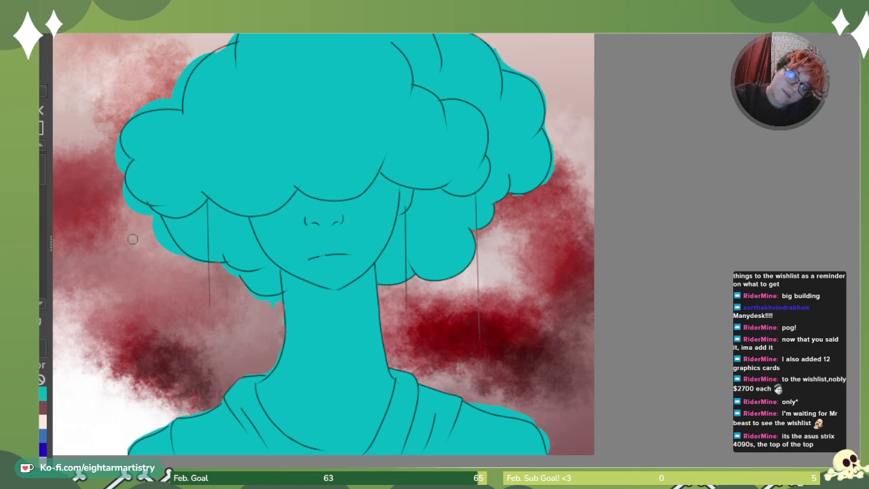
Erase the teal overflow around the left side of the hair, from the lower curls to the upper left.
{"action": "left_click_drag", "start_coordinate": [155, 222], "coordinate": [183, 260]}
{"action": "left_click_drag", "start_coordinate": [145, 214], "coordinate": [123, 195]}
{"action": "mouse_move", "coordinate": [118, 160]}
{"action": "left_mouse_down"}
{"action": "mouse_move", "coordinate": [117, 169]}
{"action": "mouse_move", "coordinate": [116, 146]}
{"action": "left_mouse_up"}
{"action": "mouse_move", "coordinate": [127, 113]}
{"action": "left_mouse_down"}
{"action": "mouse_move", "coordinate": [173, 100]}
{"action": "mouse_move", "coordinate": [199, 53]}
{"action": "mouse_move", "coordinate": [232, 39]}
{"action": "left_mouse_up"}
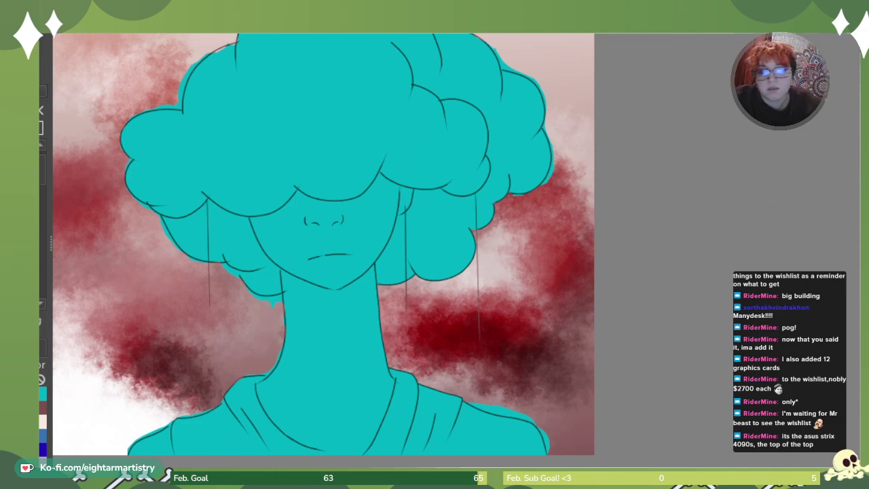
Erase the teal overflow along the top of the hair and around the upper-right curl.
{"action": "scroll", "coordinate": [323, 244], "scroll_direction": "up", "scroll_amount": 2}
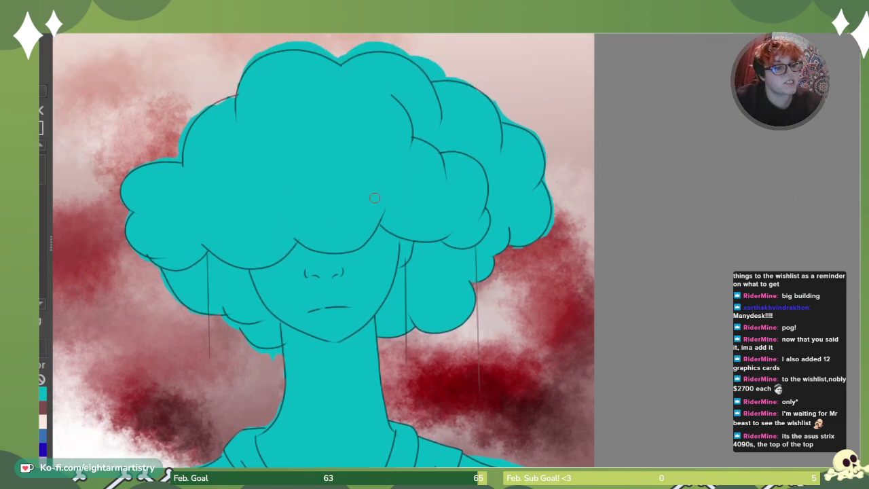
{"action": "mouse_move", "coordinate": [241, 62]}
{"action": "left_mouse_down"}
{"action": "mouse_move", "coordinate": [271, 44]}
{"action": "mouse_move", "coordinate": [307, 41]}
{"action": "left_mouse_up"}
{"action": "mouse_move", "coordinate": [276, 41]}
{"action": "left_mouse_down"}
{"action": "mouse_move", "coordinate": [316, 43]}
{"action": "mouse_move", "coordinate": [338, 59]}
{"action": "mouse_move", "coordinate": [283, 43]}
{"action": "mouse_move", "coordinate": [249, 65]}
{"action": "left_mouse_up"}
{"action": "mouse_move", "coordinate": [347, 54]}
{"action": "left_mouse_down"}
{"action": "mouse_move", "coordinate": [366, 43]}
{"action": "mouse_move", "coordinate": [410, 48]}
{"action": "mouse_move", "coordinate": [429, 68]}
{"action": "mouse_move", "coordinate": [469, 75]}
{"action": "left_mouse_up"}
{"action": "left_click_drag", "start_coordinate": [425, 57], "coordinate": [446, 66]}
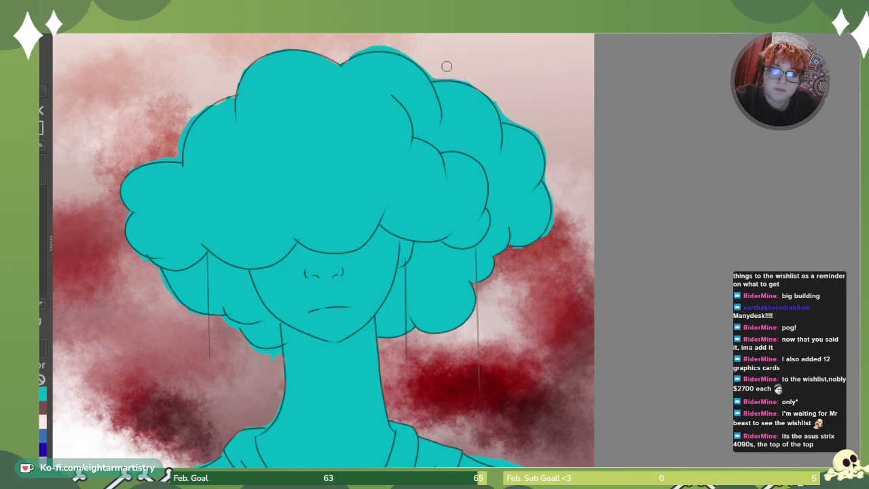
{"action": "mouse_move", "coordinate": [516, 115]}
{"action": "left_mouse_down"}
{"action": "mouse_move", "coordinate": [500, 98]}
{"action": "mouse_move", "coordinate": [546, 150]}
{"action": "mouse_move", "coordinate": [562, 144]}
{"action": "left_mouse_up"}
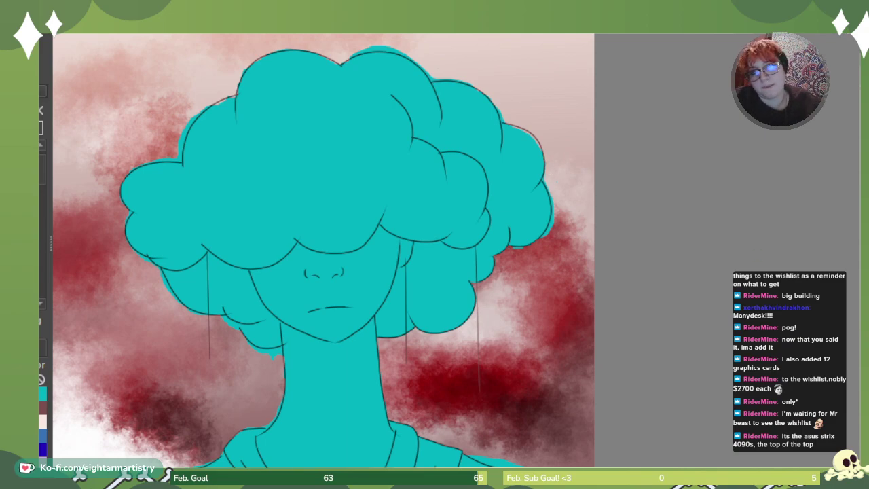
Trim the teal closely to the underside and lower edge of the outermost right curl.
{"action": "key", "text": "ctrl+plus"}
{"action": "key", "text": "ctrl+plus"}
{"action": "key", "text": "ctrl+plus"}
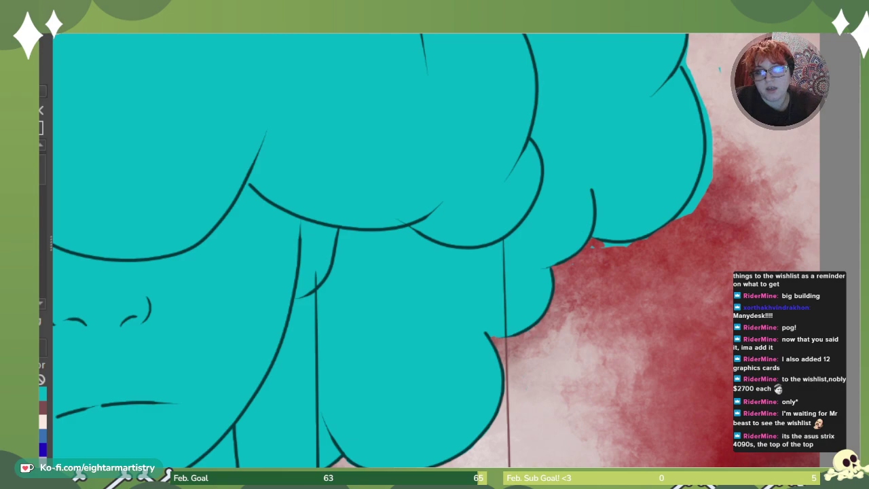
{"action": "scroll", "coordinate": [460, 245], "scroll_direction": "up", "scroll_amount": 2}
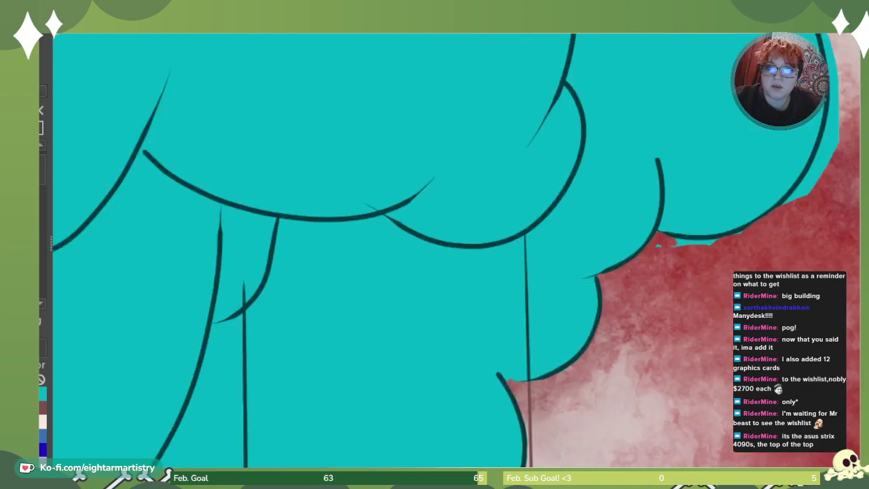
{"action": "mouse_move", "coordinate": [663, 252]}
{"action": "left_mouse_down"}
{"action": "mouse_move", "coordinate": [727, 249]}
{"action": "mouse_move", "coordinate": [686, 248]}
{"action": "mouse_move", "coordinate": [696, 247]}
{"action": "left_mouse_up"}
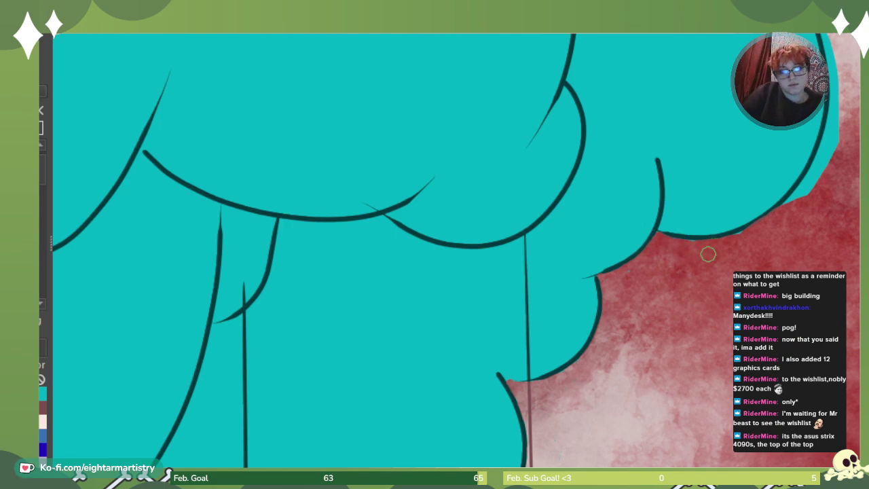
{"action": "left_click_drag", "start_coordinate": [760, 230], "coordinate": [742, 238]}
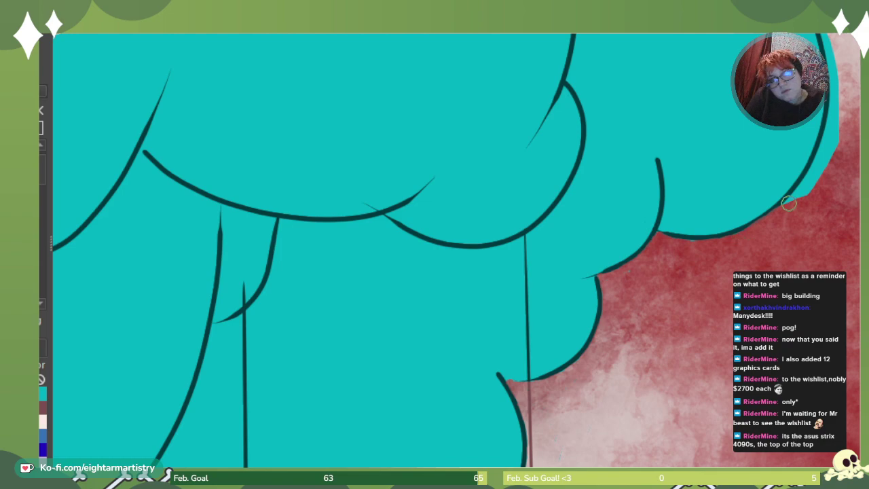
{"action": "left_click_drag", "start_coordinate": [767, 205], "coordinate": [753, 223]}
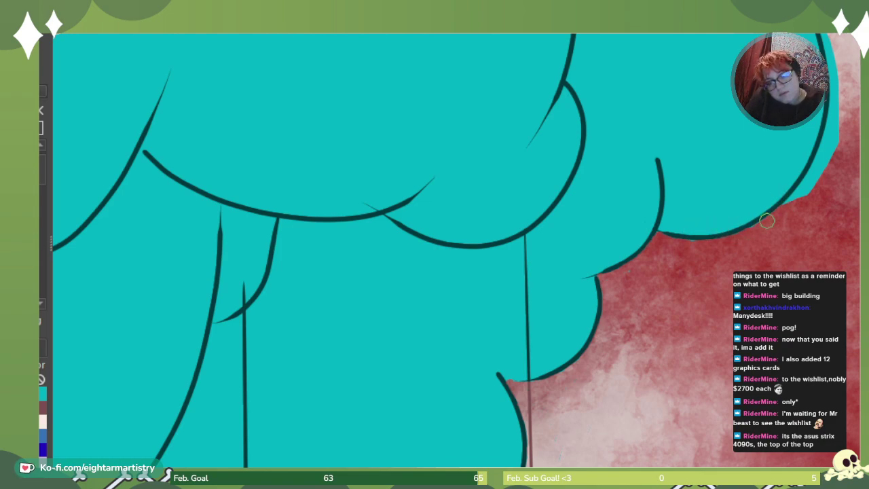
{"action": "mouse_move", "coordinate": [706, 248]}
{"action": "left_mouse_down"}
{"action": "mouse_move", "coordinate": [675, 247]}
{"action": "mouse_move", "coordinate": [687, 246]}
{"action": "left_mouse_up"}
{"action": "left_click_drag", "start_coordinate": [775, 198], "coordinate": [727, 232]}
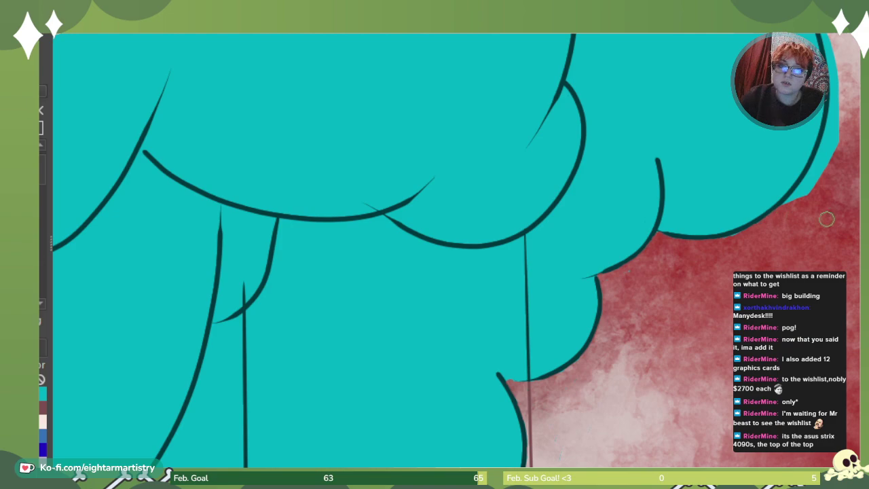
{"action": "mouse_move", "coordinate": [841, 138]}
{"action": "left_mouse_down"}
{"action": "mouse_move", "coordinate": [830, 163]}
{"action": "mouse_move", "coordinate": [821, 155]}
{"action": "mouse_move", "coordinate": [778, 213]}
{"action": "left_mouse_up"}
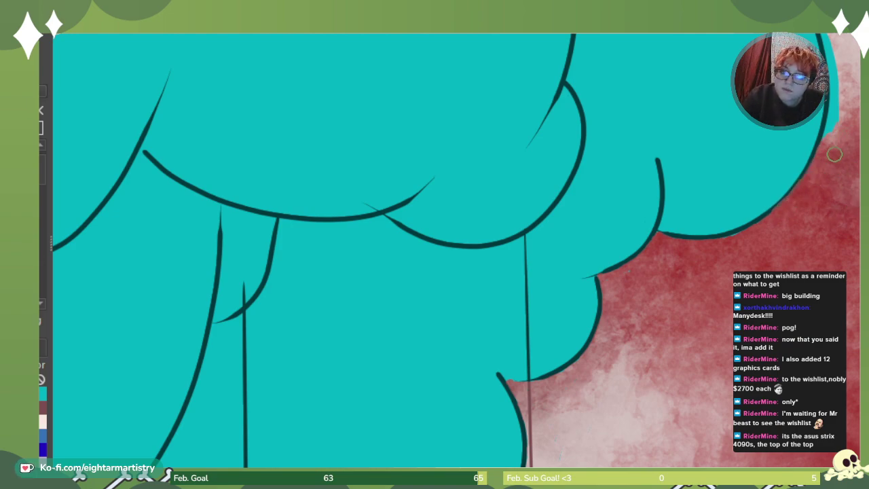
Trim the teal to the outermost right curl's upper outer edge, below its junction with the curl above.
{"action": "scroll", "coordinate": [802, 162], "scroll_direction": "up", "scroll_amount": 5}
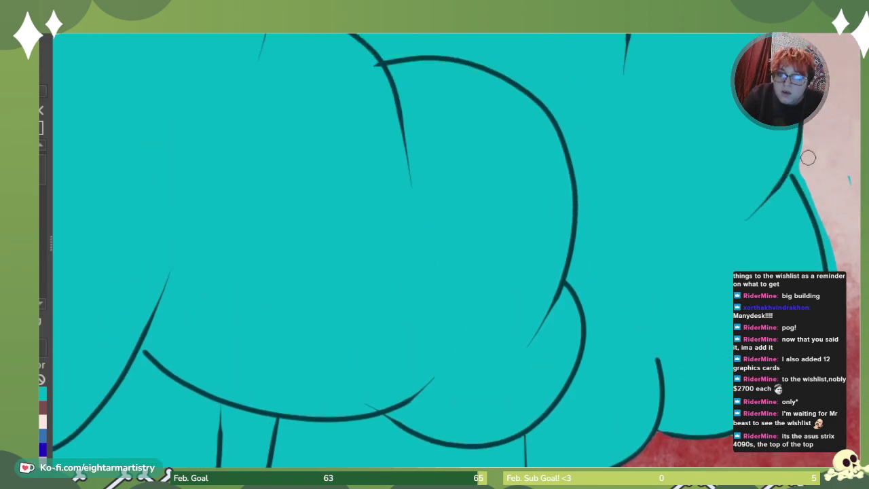
{"action": "left_click_drag", "start_coordinate": [803, 159], "coordinate": [839, 280]}
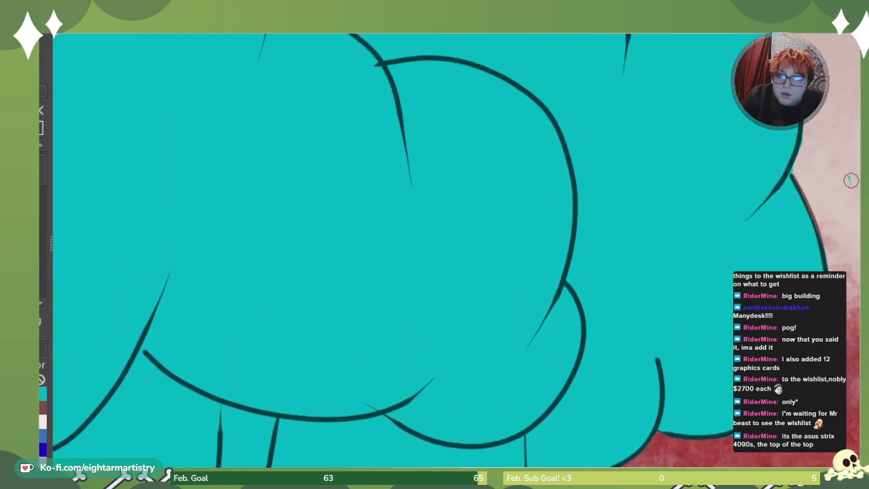
{"action": "left_click_drag", "start_coordinate": [793, 181], "coordinate": [825, 277]}
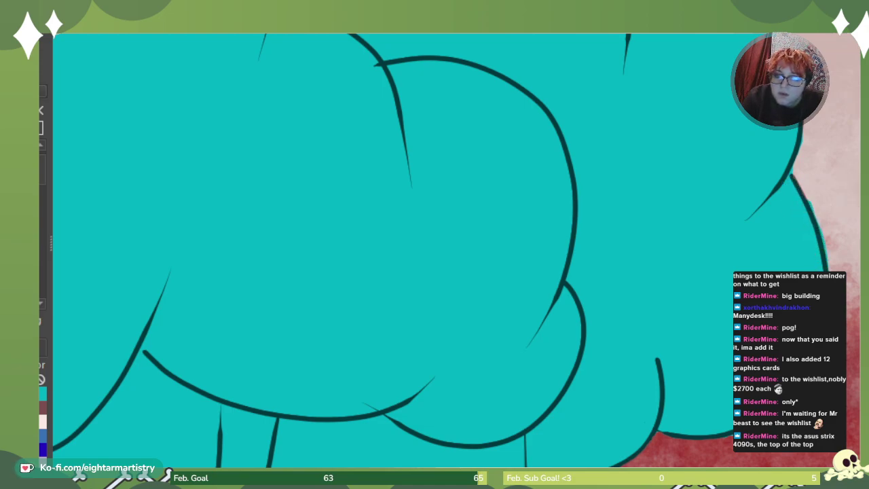
{"action": "left_click_drag", "start_coordinate": [811, 202], "coordinate": [830, 248]}
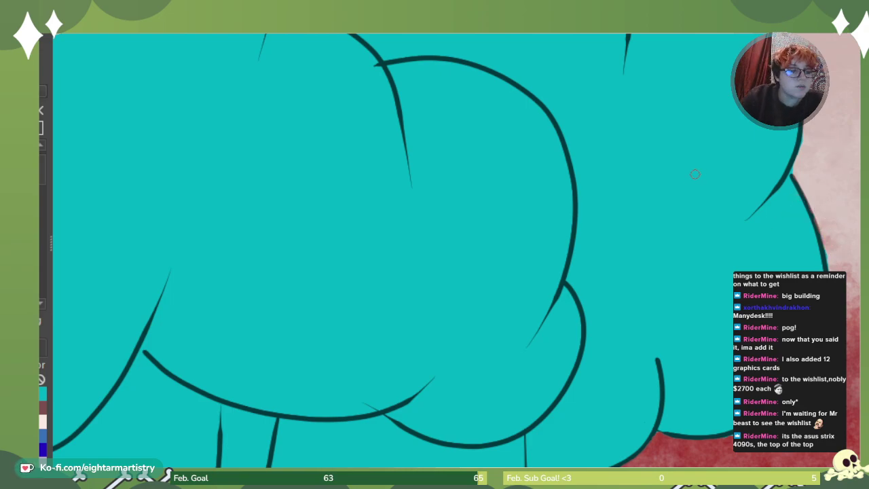
Finish trimming the outermost right curl's edge and erase the thin tapering line tails and overshoots inside the right-hand curls.
{"action": "left_click_drag", "start_coordinate": [799, 194], "coordinate": [821, 247]}
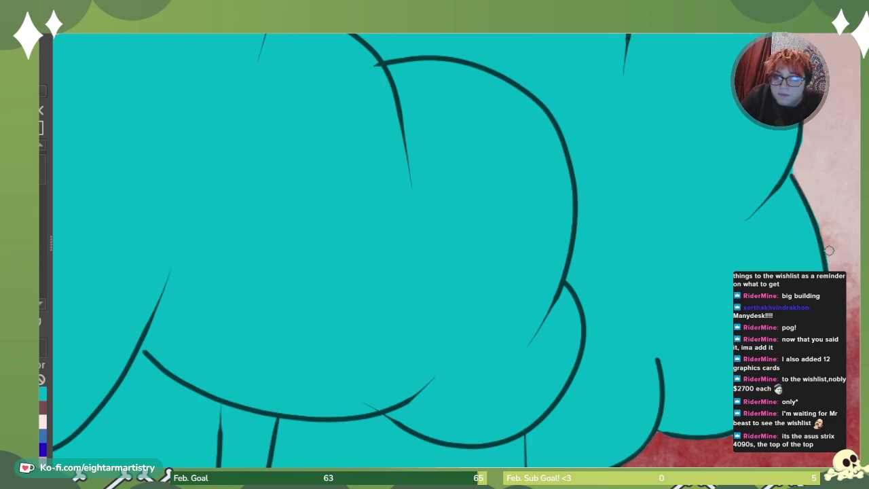
{"action": "scroll", "coordinate": [680, 146], "scroll_direction": "up", "scroll_amount": 4}
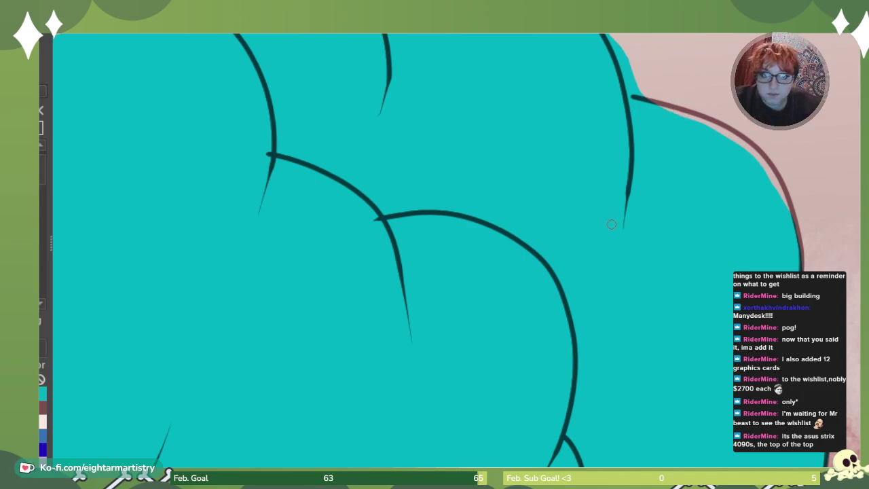
{"action": "left_click_drag", "start_coordinate": [618, 222], "coordinate": [620, 213]}
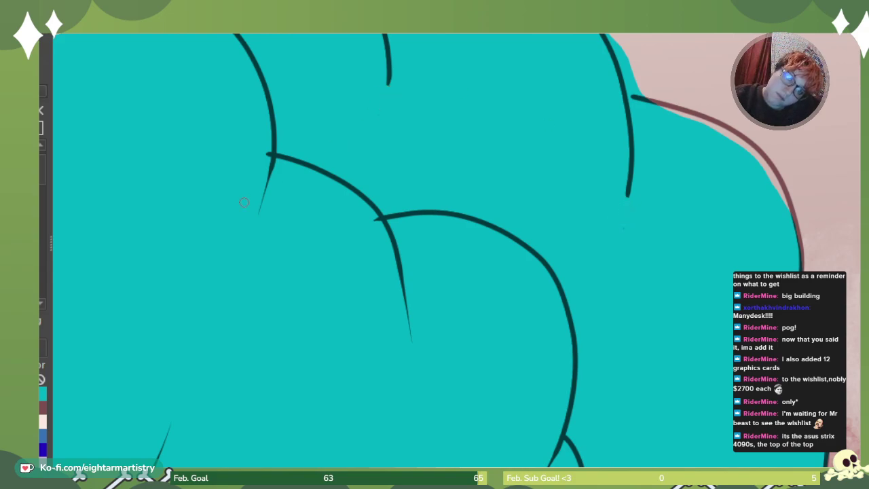
{"action": "left_click_drag", "start_coordinate": [256, 211], "coordinate": [266, 206]}
{"action": "left_click_drag", "start_coordinate": [260, 154], "coordinate": [264, 157]}
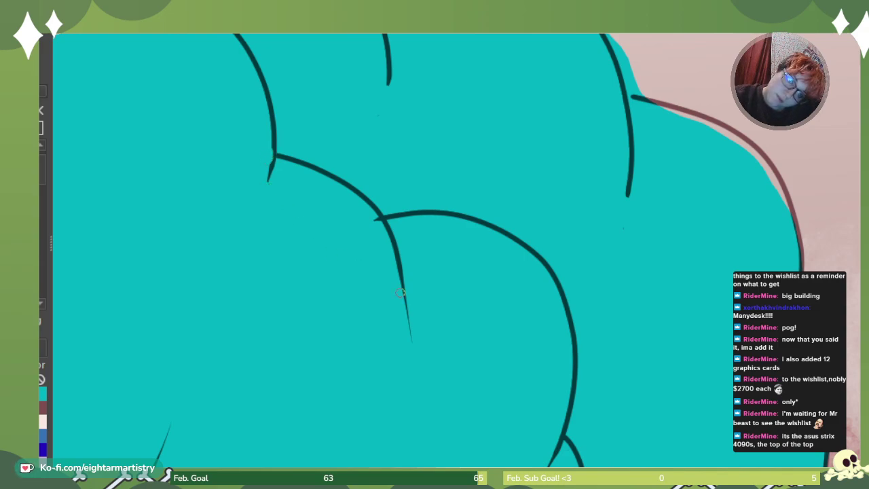
{"action": "mouse_move", "coordinate": [400, 269]}
{"action": "left_mouse_down"}
{"action": "mouse_move", "coordinate": [413, 344]}
{"action": "mouse_move", "coordinate": [399, 254]}
{"action": "left_mouse_up"}
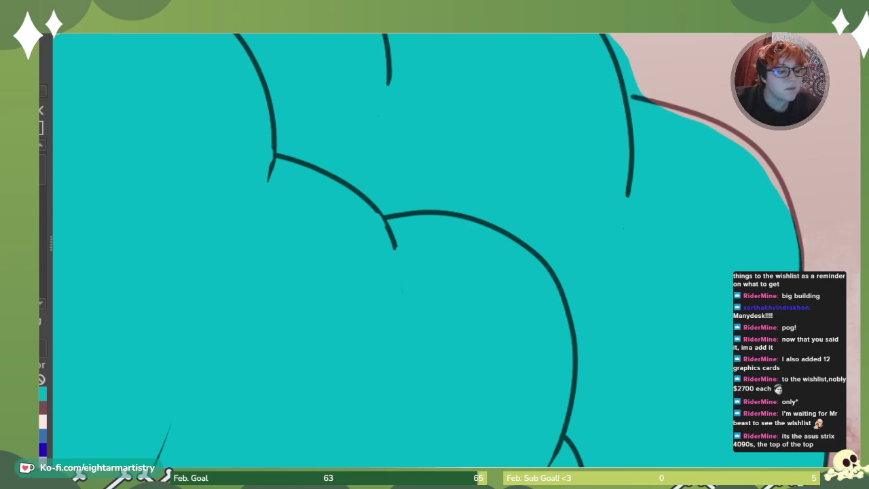
Fill the gaps beneath the right curl's upper outline with teal and trim the overflow above its junction with the next curl.
{"action": "left_click_drag", "start_coordinate": [640, 100], "coordinate": [723, 134]}
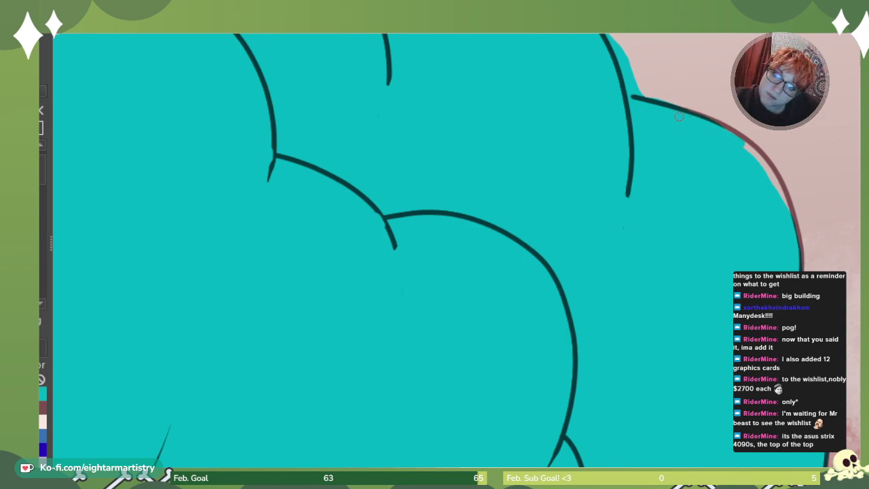
{"action": "left_click_drag", "start_coordinate": [740, 140], "coordinate": [767, 175]}
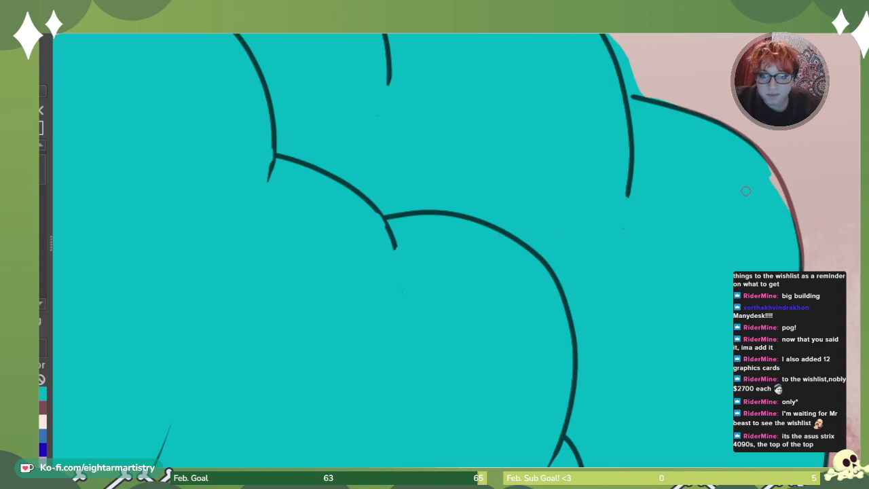
{"action": "mouse_move", "coordinate": [730, 131]}
{"action": "left_mouse_down"}
{"action": "mouse_move", "coordinate": [783, 190]}
{"action": "mouse_move", "coordinate": [801, 266]}
{"action": "left_mouse_up"}
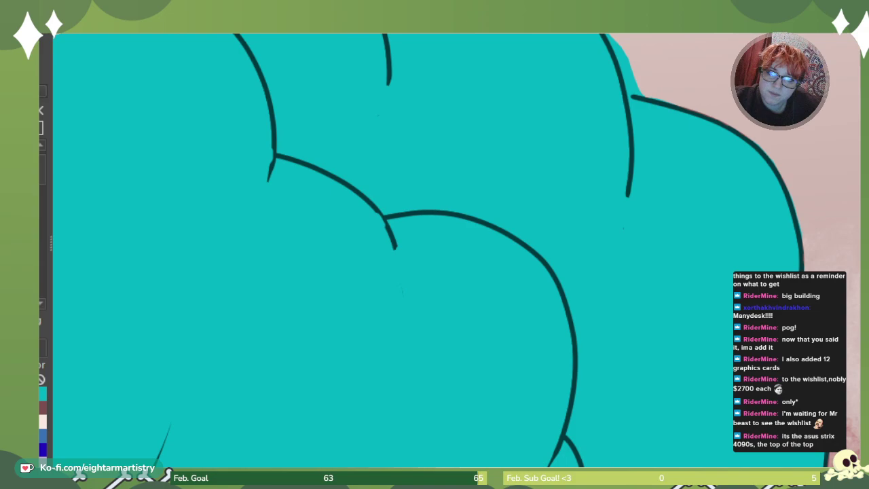
{"action": "mouse_move", "coordinate": [612, 34]}
{"action": "left_mouse_down"}
{"action": "mouse_move", "coordinate": [637, 93]}
{"action": "mouse_move", "coordinate": [627, 55]}
{"action": "left_mouse_up"}
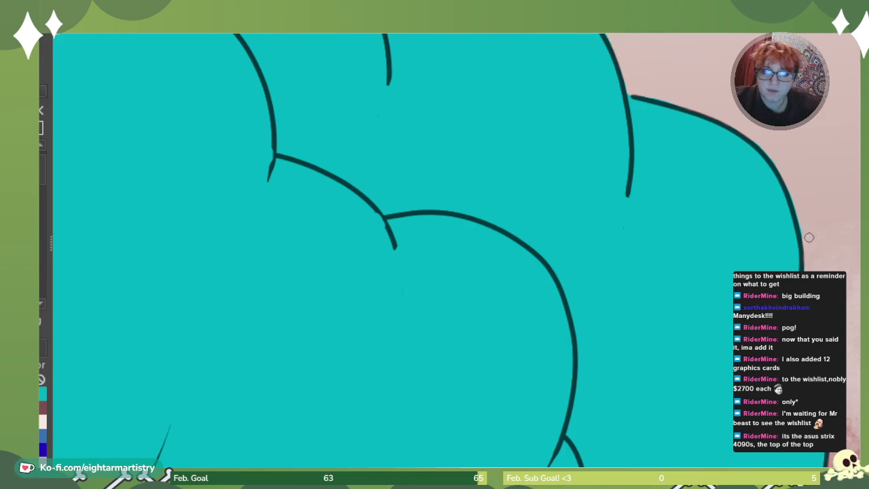
Fit the teal to the upper-right curl's outline, filling its gap and erasing the overflow and stray specks around the junction above.
{"action": "scroll", "coordinate": [456, 249], "scroll_direction": "up", "scroll_amount": 4}
{"action": "scroll", "coordinate": [456, 250], "scroll_direction": "down", "scroll_amount": 1}
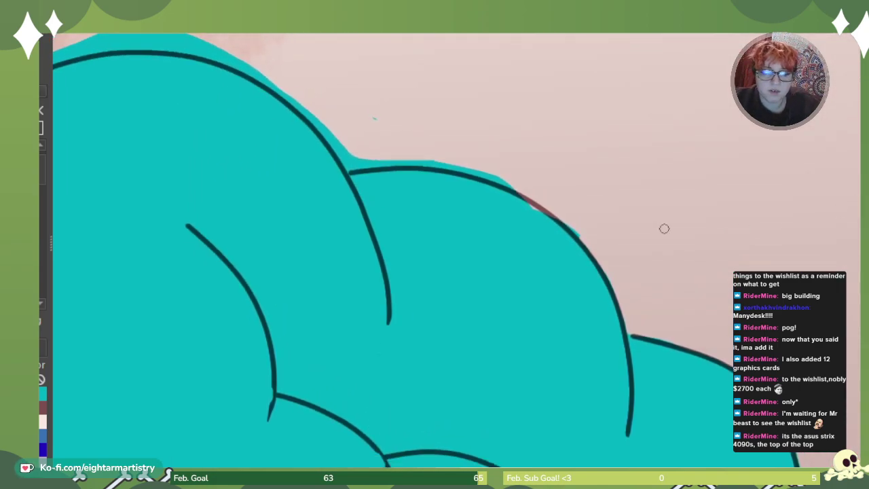
{"action": "left_click_drag", "start_coordinate": [515, 196], "coordinate": [577, 235]}
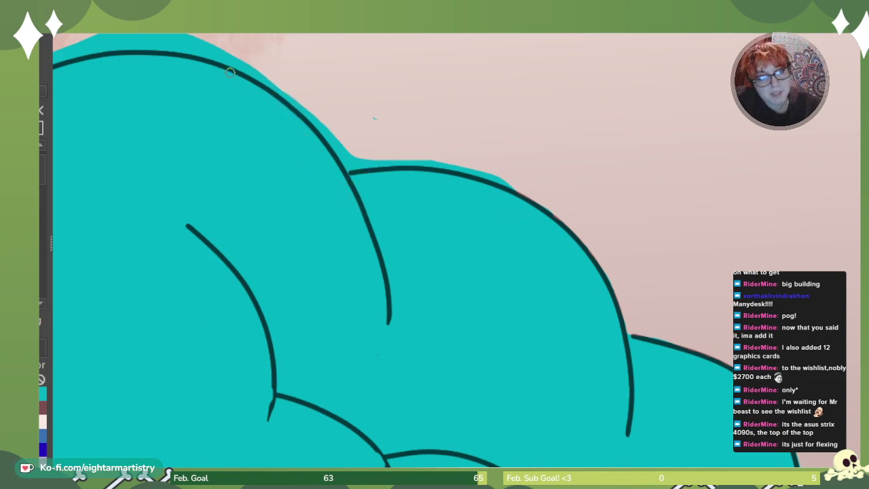
{"action": "mouse_move", "coordinate": [293, 96]}
{"action": "left_mouse_down"}
{"action": "mouse_move", "coordinate": [349, 164]}
{"action": "mouse_move", "coordinate": [446, 160]}
{"action": "mouse_move", "coordinate": [409, 161]}
{"action": "mouse_move", "coordinate": [508, 185]}
{"action": "left_mouse_up"}
{"action": "left_click_drag", "start_coordinate": [438, 171], "coordinate": [483, 181]}
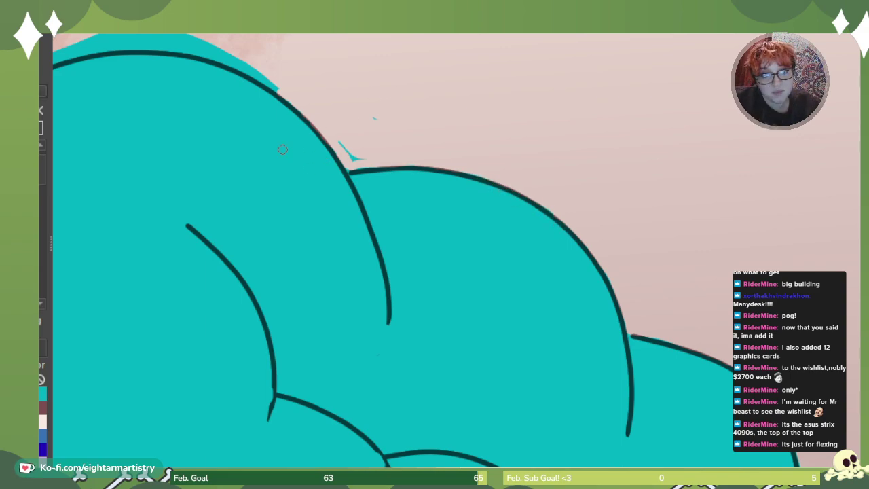
{"action": "left_click_drag", "start_coordinate": [341, 138], "coordinate": [348, 153]}
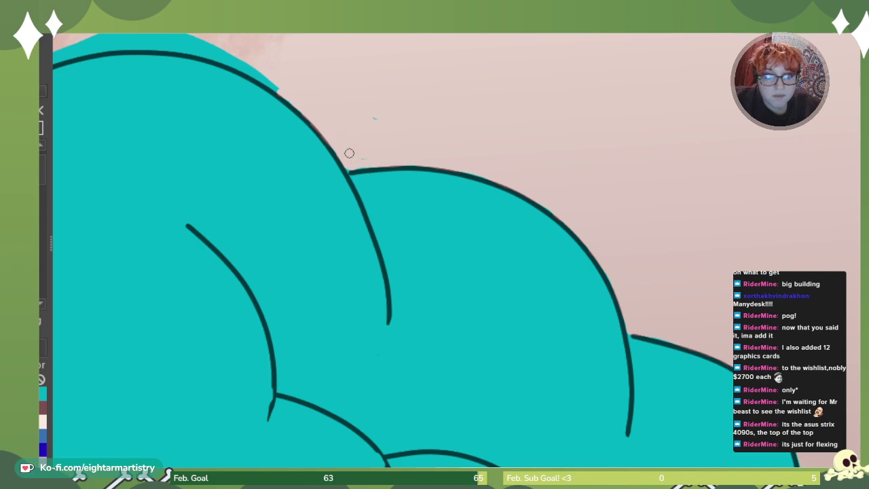
{"action": "left_click_drag", "start_coordinate": [383, 116], "coordinate": [366, 114]}
{"action": "left_click_drag", "start_coordinate": [286, 106], "coordinate": [342, 164]}
{"action": "left_click_drag", "start_coordinate": [318, 122], "coordinate": [347, 166]}
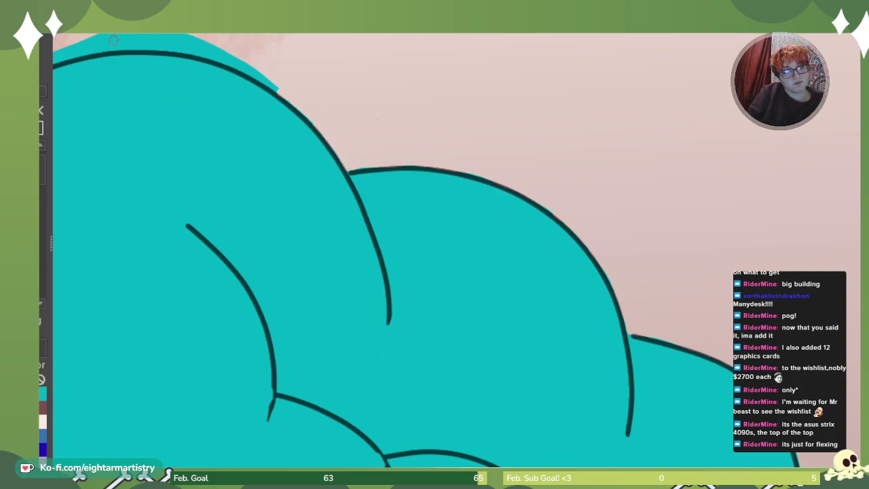
Erase the teal overflow along the crest and right shoulder of the large top curl, following its outline.
{"action": "mouse_move", "coordinate": [118, 34]}
{"action": "left_mouse_down"}
{"action": "mouse_move", "coordinate": [159, 39]}
{"action": "mouse_move", "coordinate": [76, 42]}
{"action": "mouse_move", "coordinate": [58, 58]}
{"action": "mouse_move", "coordinate": [194, 48]}
{"action": "mouse_move", "coordinate": [230, 54]}
{"action": "mouse_move", "coordinate": [170, 46]}
{"action": "mouse_move", "coordinate": [235, 62]}
{"action": "mouse_move", "coordinate": [275, 87]}
{"action": "left_mouse_up"}
{"action": "left_click_drag", "start_coordinate": [231, 61], "coordinate": [279, 95]}
{"action": "mouse_move", "coordinate": [89, 59]}
{"action": "left_mouse_down"}
{"action": "mouse_move", "coordinate": [183, 54]}
{"action": "mouse_move", "coordinate": [227, 66]}
{"action": "mouse_move", "coordinate": [316, 127]}
{"action": "left_mouse_up"}
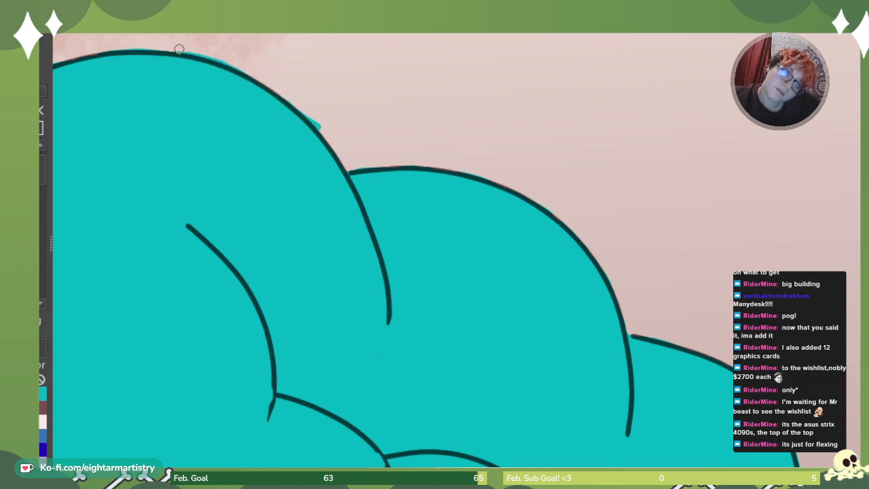
{"action": "left_click_drag", "start_coordinate": [184, 49], "coordinate": [230, 59]}
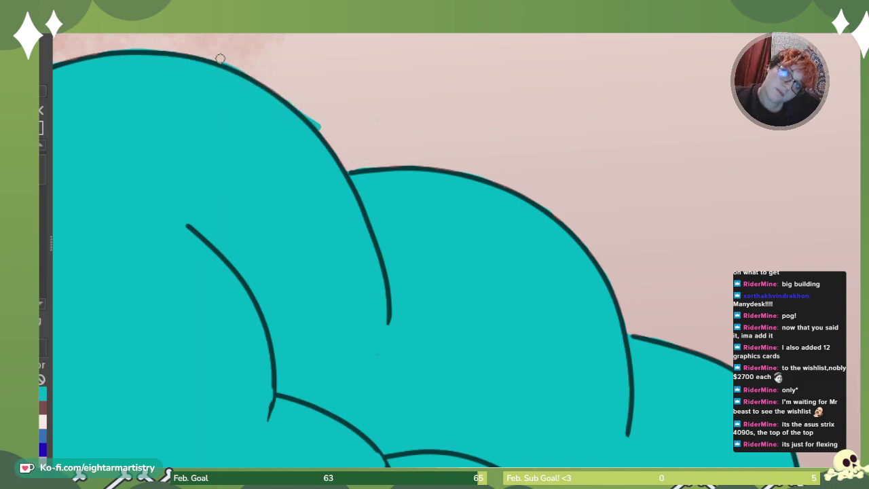
{"action": "left_click_drag", "start_coordinate": [301, 107], "coordinate": [324, 128]}
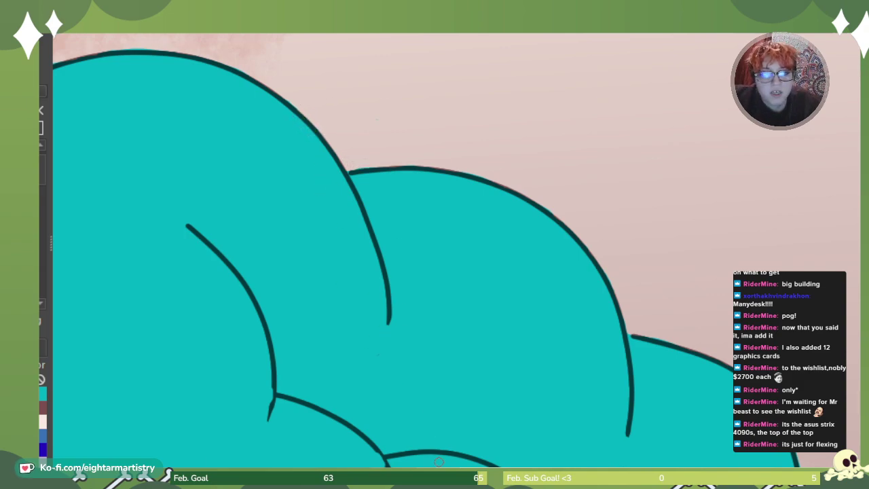
Clean up the notch between the two top curls, filling the teal gaps under the lines and erasing the overflow outside them.
{"action": "scroll", "coordinate": [435, 251], "scroll_direction": "left", "scroll_amount": 5}
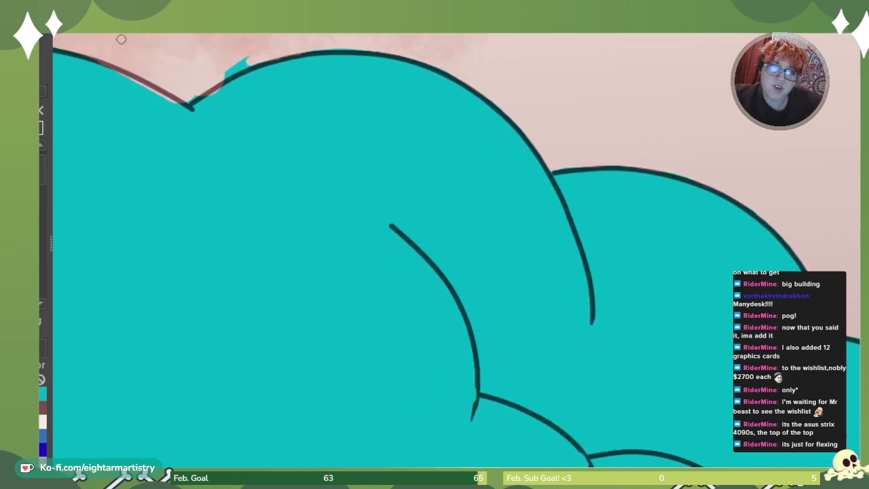
{"action": "mouse_move", "coordinate": [225, 81]}
{"action": "left_mouse_down"}
{"action": "mouse_move", "coordinate": [207, 103]}
{"action": "mouse_move", "coordinate": [228, 84]}
{"action": "left_mouse_up"}
{"action": "key", "text": "c"}
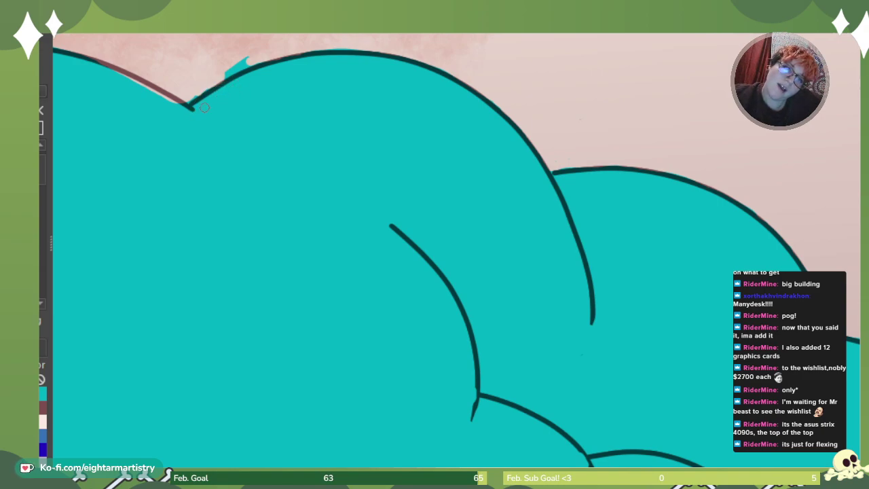
{"action": "mouse_move", "coordinate": [253, 54]}
{"action": "left_mouse_down"}
{"action": "mouse_move", "coordinate": [215, 78]}
{"action": "mouse_move", "coordinate": [254, 61]}
{"action": "left_mouse_up"}
{"action": "left_click_drag", "start_coordinate": [208, 83], "coordinate": [192, 96]}
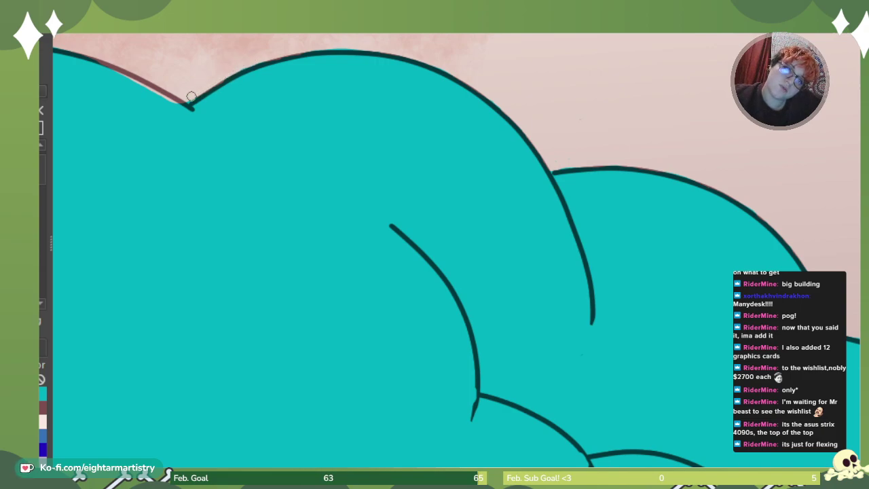
{"action": "left_click_drag", "start_coordinate": [93, 65], "coordinate": [190, 112]}
{"action": "left_click_drag", "start_coordinate": [155, 88], "coordinate": [195, 113]}
{"action": "left_click_drag", "start_coordinate": [126, 66], "coordinate": [149, 75]}
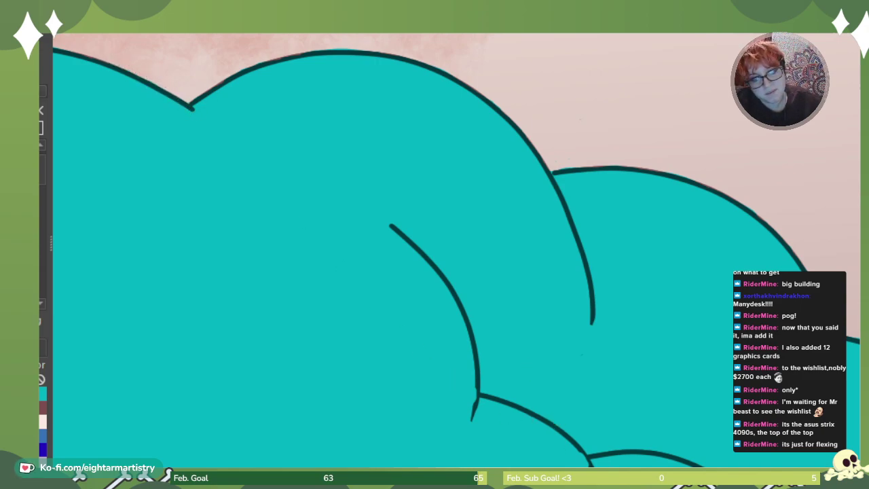
Fill the teal gaps under the outlines of the two upper-left curls and erase the tapering line tail below their junction.
{"action": "left_click_drag", "start_coordinate": [196, 230], "coordinate": [727, 231]}
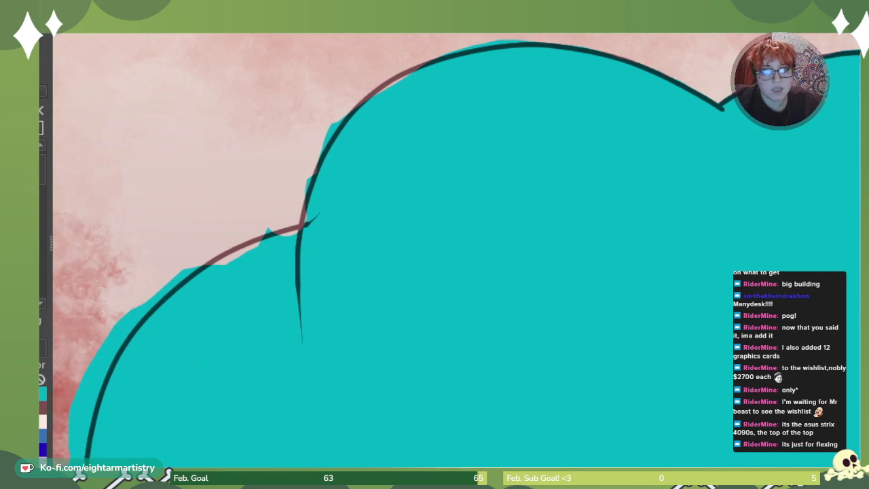
{"action": "mouse_move", "coordinate": [426, 66]}
{"action": "left_mouse_down"}
{"action": "mouse_move", "coordinate": [380, 89]}
{"action": "mouse_move", "coordinate": [323, 140]}
{"action": "left_mouse_up"}
{"action": "left_click_drag", "start_coordinate": [300, 227], "coordinate": [194, 273]}
{"action": "left_click_drag", "start_coordinate": [241, 236], "coordinate": [292, 217]}
{"action": "mouse_move", "coordinate": [206, 267]}
{"action": "left_mouse_down"}
{"action": "mouse_move", "coordinate": [281, 234]}
{"action": "mouse_move", "coordinate": [302, 196]}
{"action": "mouse_move", "coordinate": [303, 229]}
{"action": "left_mouse_up"}
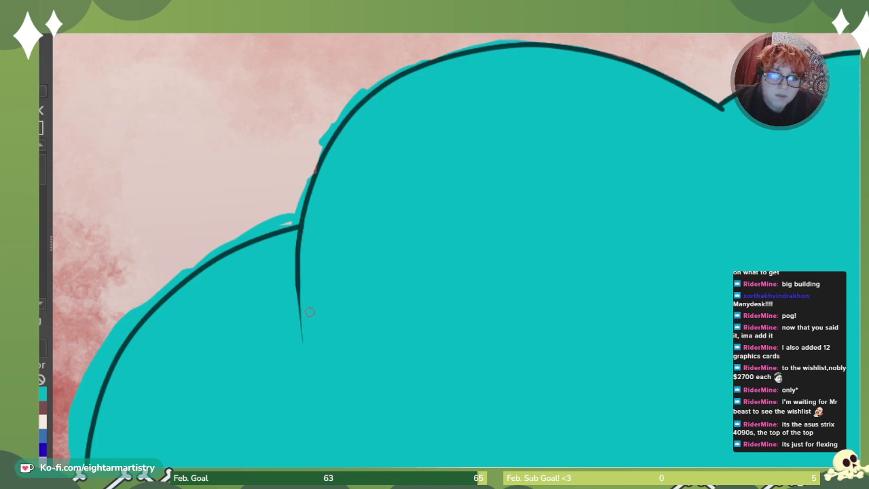
{"action": "left_click_drag", "start_coordinate": [305, 321], "coordinate": [296, 301]}
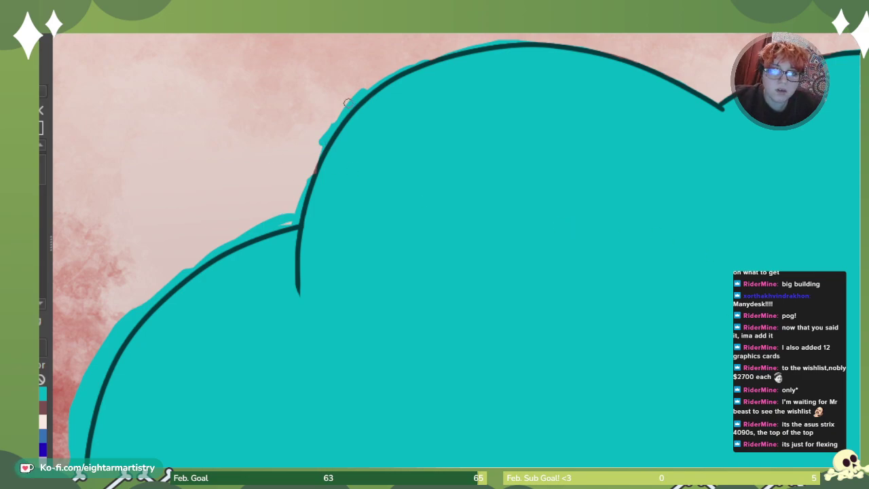
Trim the teal overflow along the left side and crest of the larger upper-left curl and refill the gaps under its line.
{"action": "mouse_move", "coordinate": [322, 139]}
{"action": "left_mouse_down"}
{"action": "mouse_move", "coordinate": [355, 93]}
{"action": "mouse_move", "coordinate": [316, 151]}
{"action": "mouse_move", "coordinate": [383, 77]}
{"action": "mouse_move", "coordinate": [485, 45]}
{"action": "mouse_move", "coordinate": [532, 43]}
{"action": "left_mouse_up"}
{"action": "left_click_drag", "start_coordinate": [318, 166], "coordinate": [299, 212]}
{"action": "key", "text": "e"}
{"action": "left_click_drag", "start_coordinate": [327, 156], "coordinate": [301, 222]}
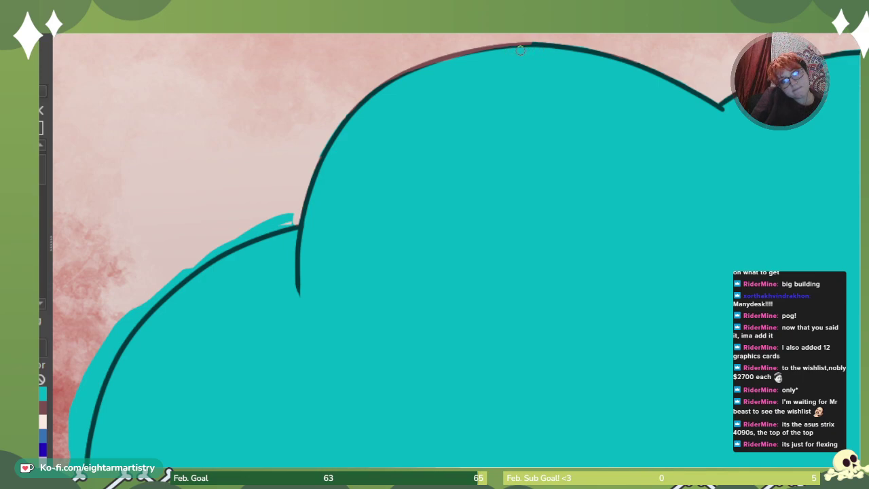
{"action": "mouse_move", "coordinate": [504, 49]}
{"action": "left_mouse_down"}
{"action": "mouse_move", "coordinate": [528, 46]}
{"action": "mouse_move", "coordinate": [376, 78]}
{"action": "mouse_move", "coordinate": [441, 63]}
{"action": "mouse_move", "coordinate": [424, 65]}
{"action": "left_mouse_up"}
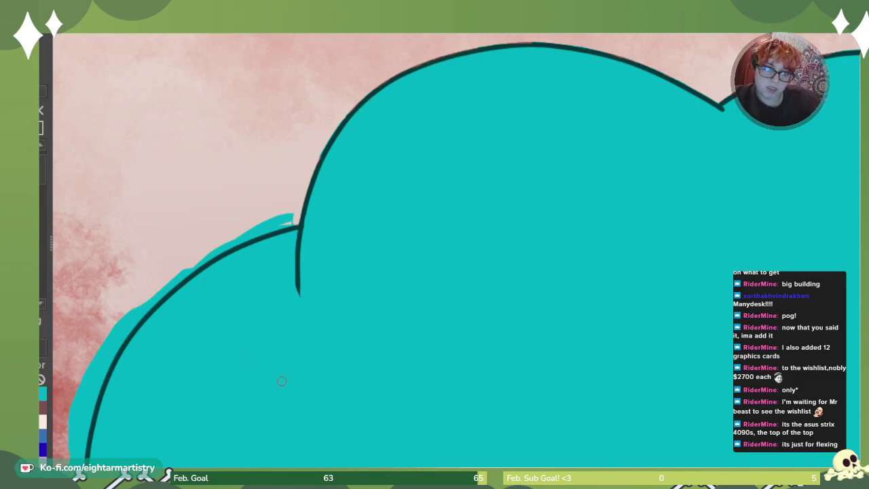
Erase the teal overflow along the outer edge of the smaller upper-left curl, up to its junction with the larger one.
{"action": "key", "text": "6"}
{"action": "key", "text": "6"}
{"action": "key", "text": "6"}
{"action": "key", "text": "6"}
{"action": "key", "text": "6"}
{"action": "key", "text": "6"}
{"action": "key", "text": "6"}
{"action": "key", "text": "6"}
{"action": "key", "text": "6"}
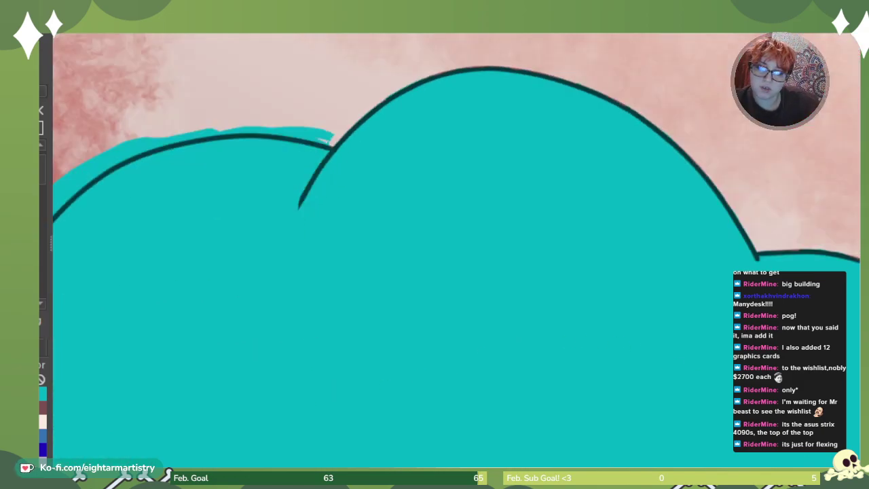
{"action": "scroll", "coordinate": [457, 250], "scroll_direction": "up", "scroll_amount": 4}
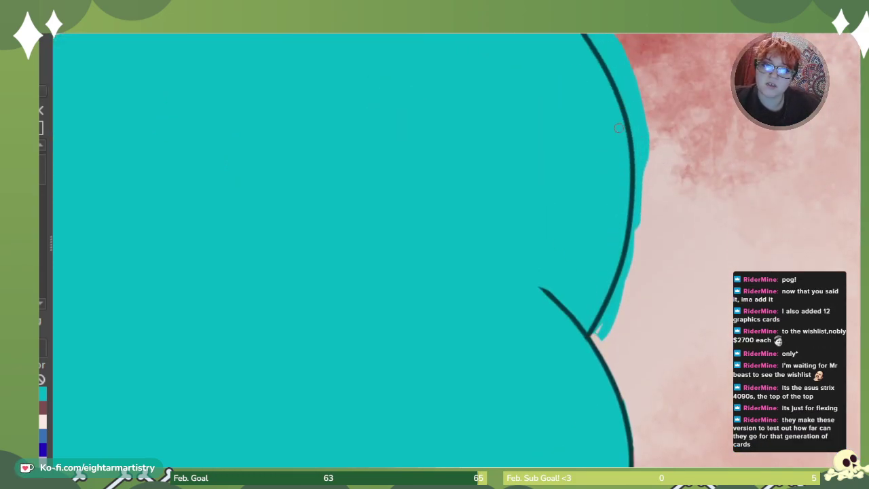
{"action": "mouse_move", "coordinate": [641, 107]}
{"action": "left_mouse_down"}
{"action": "mouse_move", "coordinate": [650, 148]}
{"action": "mouse_move", "coordinate": [640, 129]}
{"action": "mouse_move", "coordinate": [639, 209]}
{"action": "mouse_move", "coordinate": [604, 341]}
{"action": "mouse_move", "coordinate": [638, 249]}
{"action": "left_mouse_up"}
{"action": "left_click_drag", "start_coordinate": [632, 213], "coordinate": [614, 269]}
{"action": "left_click_drag", "start_coordinate": [628, 230], "coordinate": [595, 324]}
{"action": "left_click_drag", "start_coordinate": [638, 208], "coordinate": [632, 252]}
Trim the teal to both outlines around the notch between the smaller upper-left curl and its outer neighbour, removing leftover specks.
{"action": "left_click_drag", "start_coordinate": [860, 264], "coordinate": [860, 234]}
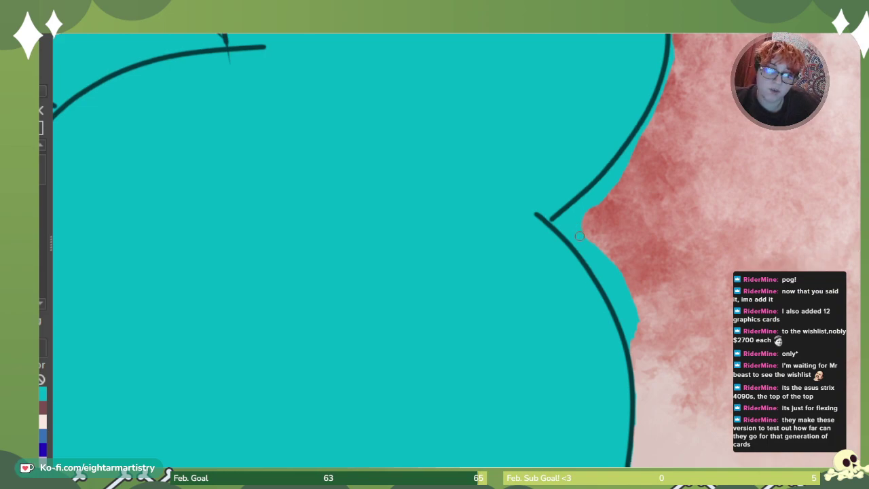
{"action": "mouse_move", "coordinate": [575, 227]}
{"action": "left_mouse_down"}
{"action": "mouse_move", "coordinate": [581, 235]}
{"action": "mouse_move", "coordinate": [554, 224]}
{"action": "mouse_move", "coordinate": [603, 271]}
{"action": "mouse_move", "coordinate": [596, 255]}
{"action": "mouse_move", "coordinate": [623, 274]}
{"action": "left_mouse_up"}
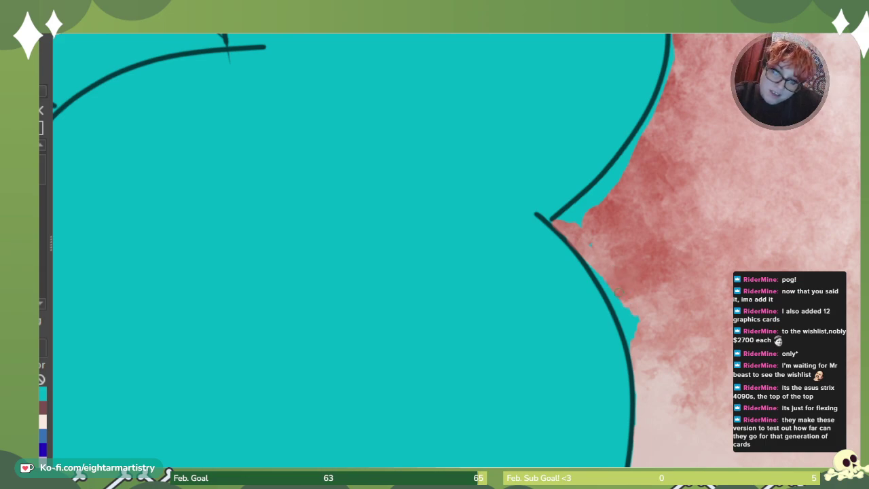
{"action": "left_click_drag", "start_coordinate": [625, 319], "coordinate": [630, 338]}
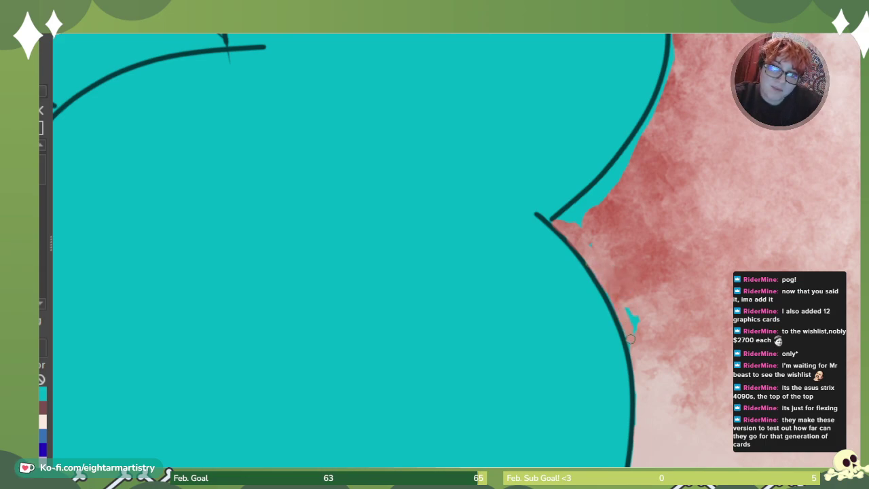
{"action": "left_click_drag", "start_coordinate": [606, 292], "coordinate": [634, 317]}
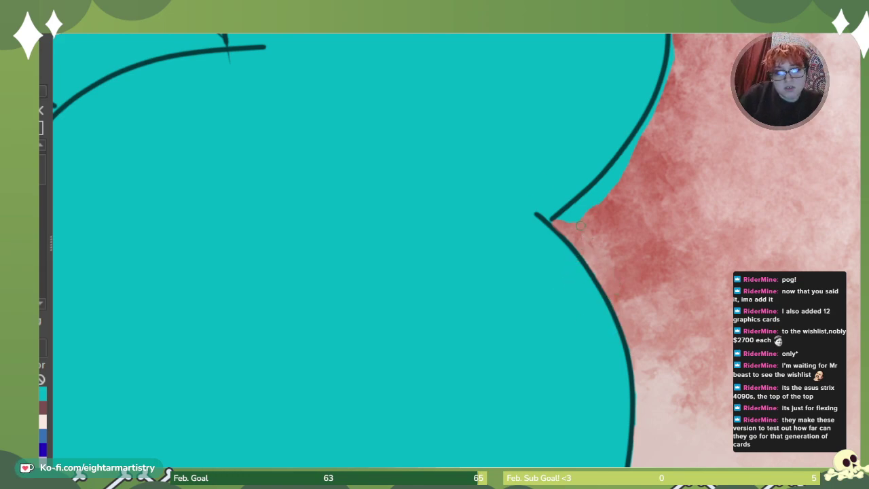
{"action": "left_click_drag", "start_coordinate": [585, 201], "coordinate": [625, 164]}
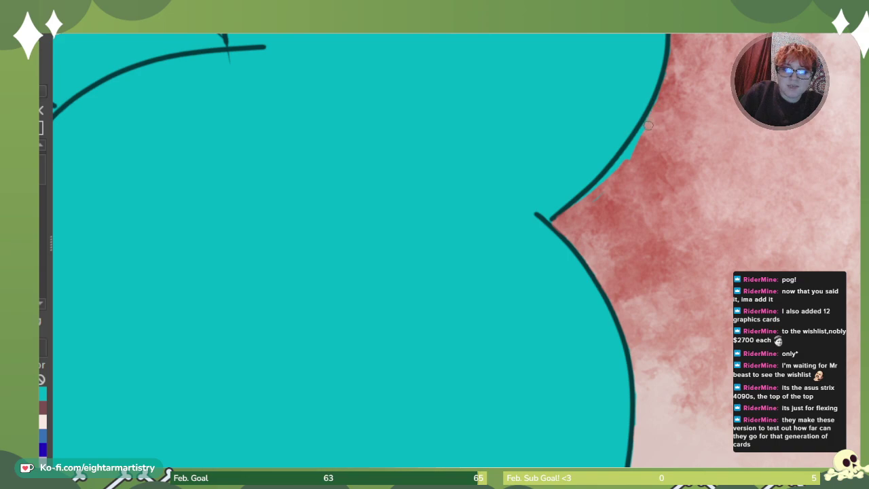
{"action": "left_click_drag", "start_coordinate": [652, 106], "coordinate": [597, 185]}
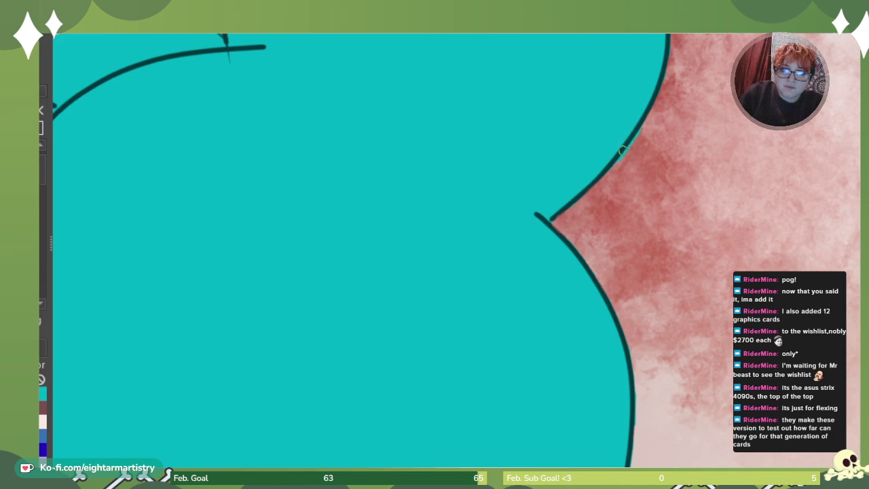
{"action": "left_click_drag", "start_coordinate": [631, 151], "coordinate": [604, 176]}
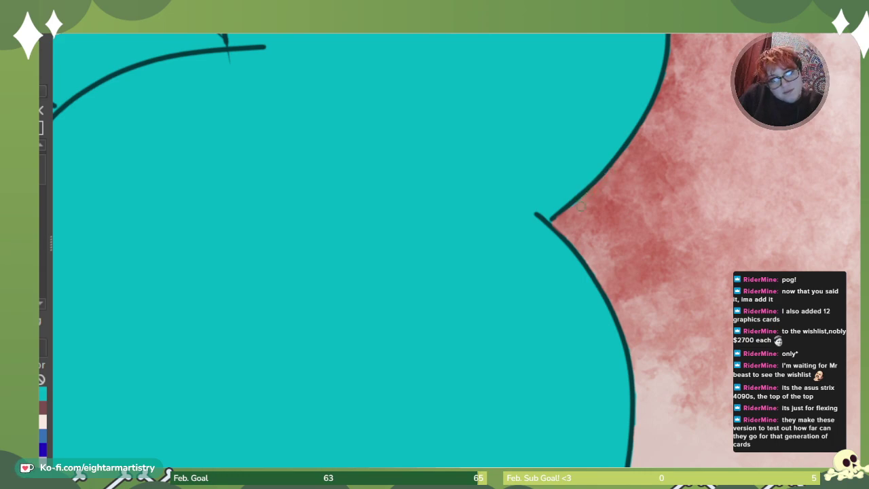
Rotate the canvas back upright, hide the blue moon and dark blue star shapes, and check the colour palette reference.
{"action": "scroll", "coordinate": [456, 250], "scroll_direction": "up", "scroll_amount": 5}
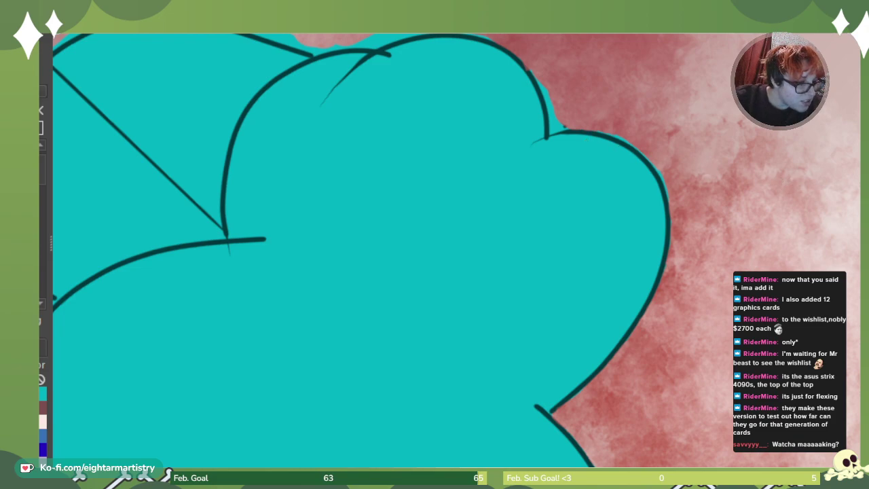
{"action": "key", "text": "ctrl+minus"}
{"action": "key", "text": "ctrl+minus"}
{"action": "key", "text": "ctrl+minus"}
{"action": "key", "text": "ctrl+minus"}
{"action": "key", "text": "ctrl+minus"}
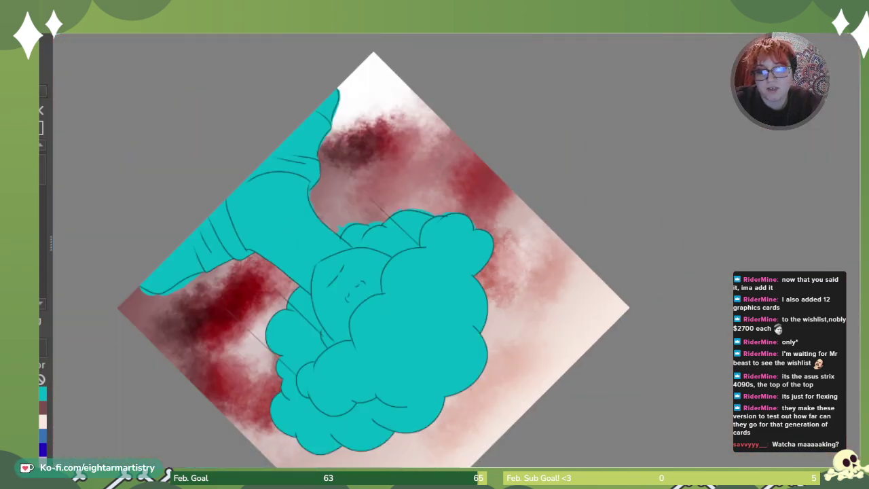
{"action": "key", "text": "4"}
{"action": "key", "text": "4"}
{"action": "key", "text": "4"}
{"action": "key", "text": "4"}
{"action": "key", "text": "4"}
{"action": "key", "text": "4"}
{"action": "key", "text": "4"}
{"action": "key", "text": "4"}
{"action": "key", "text": "4"}
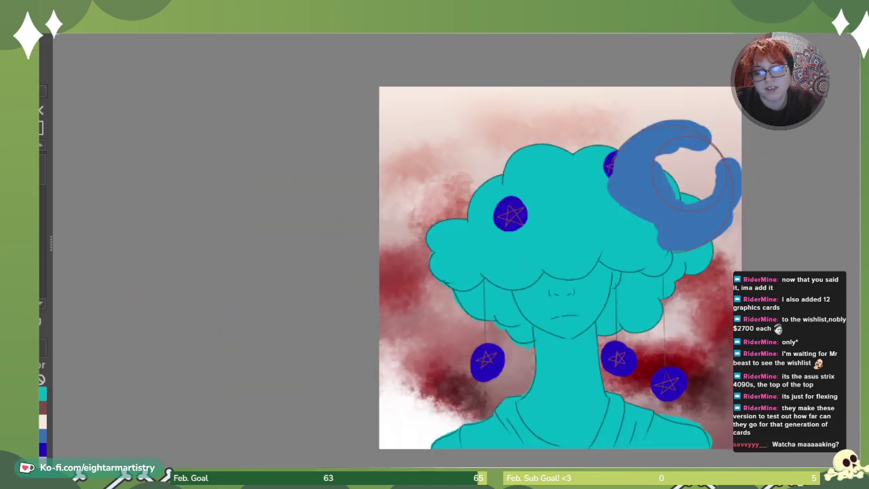
{"action": "key", "text": "ctrl+z"}
{"action": "key", "text": "ctrl+z"}
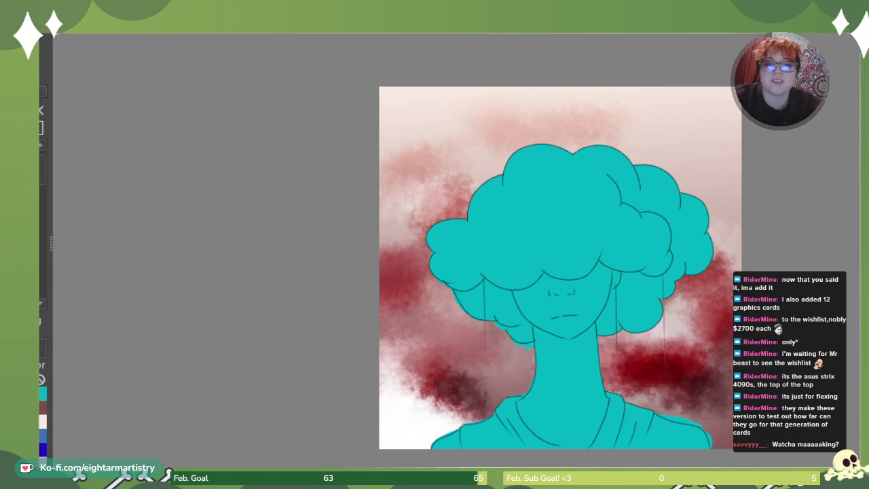
{"action": "key", "text": "ctrl+Tab"}
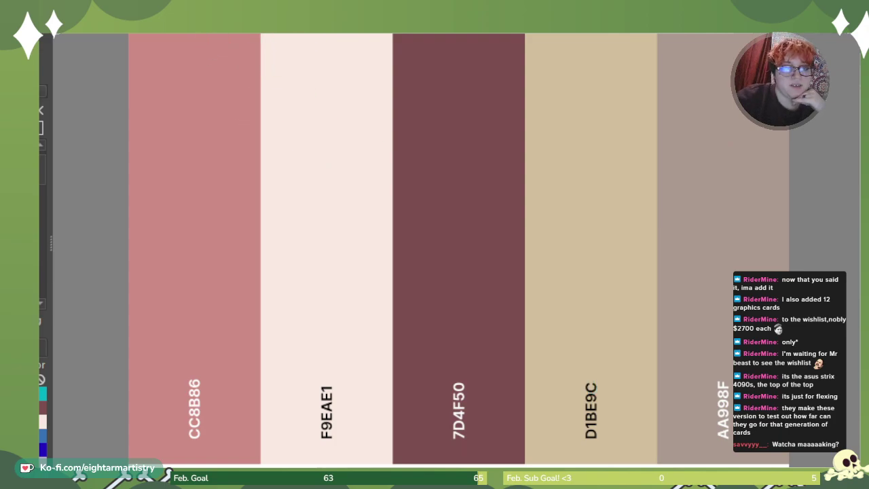
{"action": "key", "text": "ctrl+Tab"}
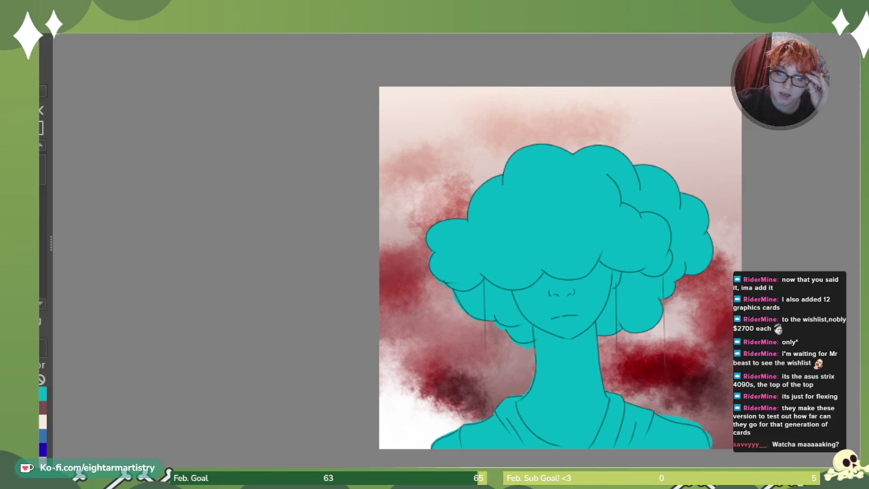
Erase the teal overflow outside the outlines around the notch between the two outermost curls on the portrait's left side.
{"action": "key", "text": "ctrl+plus"}
{"action": "key", "text": "ctrl+plus"}
{"action": "key", "text": "ctrl+plus"}
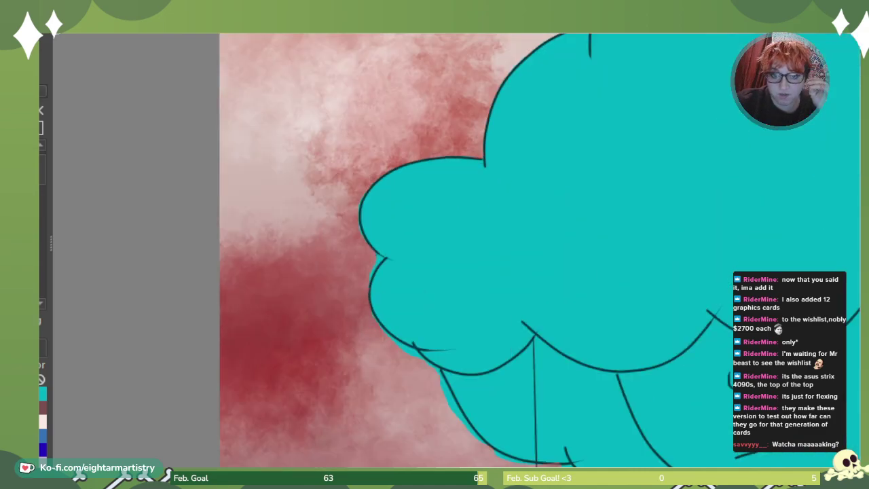
{"action": "left_click_drag", "start_coordinate": [475, 326], "coordinate": [446, 187]}
{"action": "key", "text": "ctrl+plus"}
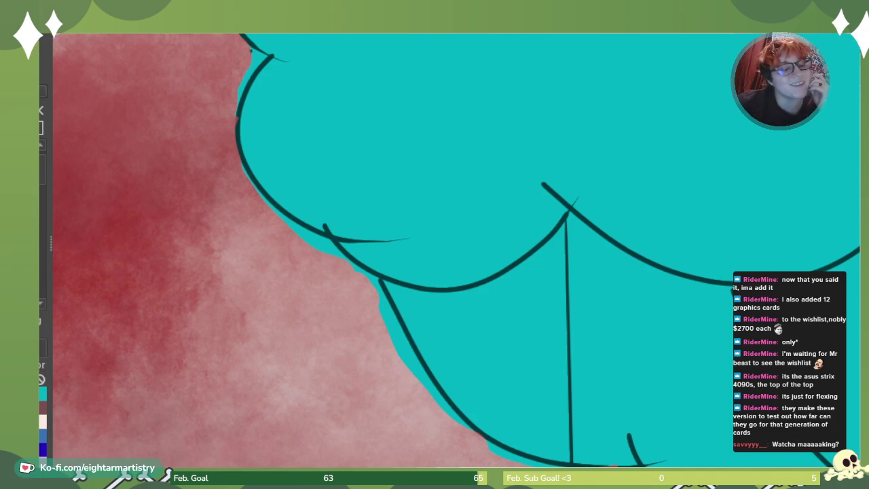
{"action": "scroll", "coordinate": [385, 83], "scroll_direction": "up", "scroll_amount": 6}
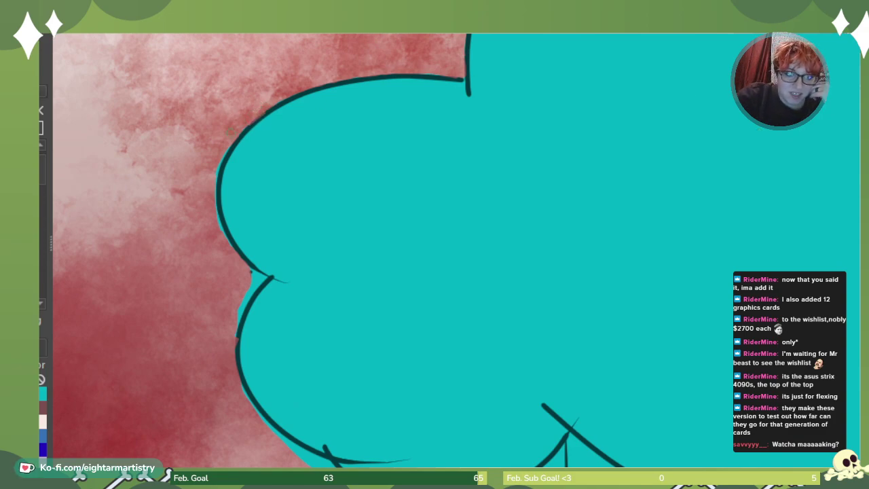
{"action": "mouse_move", "coordinate": [219, 209]}
{"action": "left_mouse_down"}
{"action": "mouse_move", "coordinate": [234, 247]}
{"action": "mouse_move", "coordinate": [264, 278]}
{"action": "mouse_move", "coordinate": [252, 280]}
{"action": "left_mouse_up"}
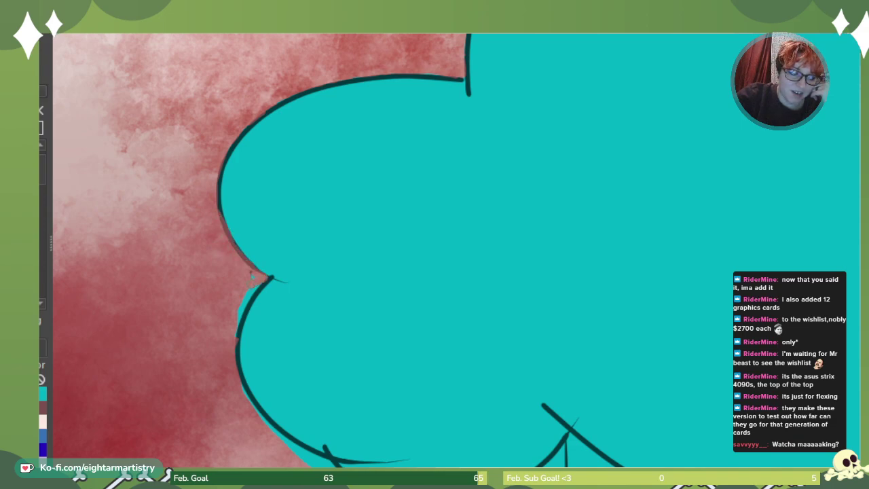
{"action": "left_click_drag", "start_coordinate": [236, 338], "coordinate": [263, 284]}
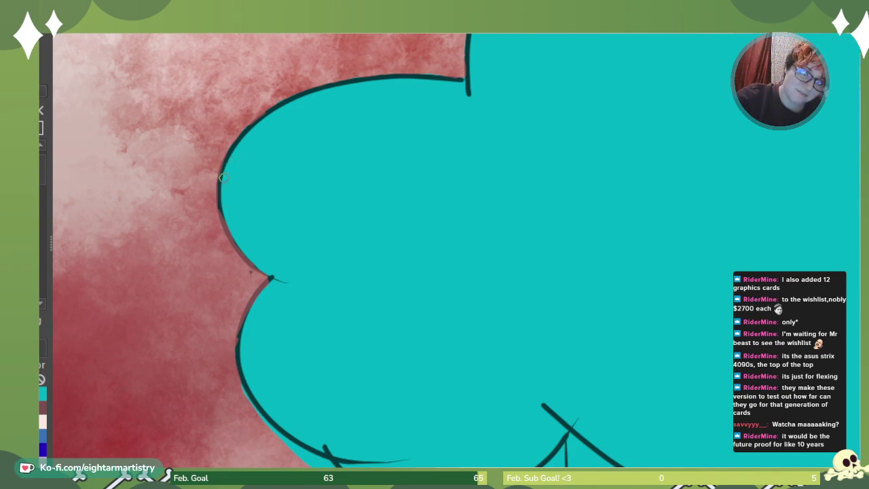
Refill the teal gaps under both outlines at the notch and erase the overshooting line ends at the curl junctions below.
{"action": "mouse_move", "coordinate": [223, 178]}
{"action": "left_mouse_down"}
{"action": "mouse_move", "coordinate": [226, 234]}
{"action": "mouse_move", "coordinate": [252, 266]}
{"action": "mouse_move", "coordinate": [275, 276]}
{"action": "left_mouse_up"}
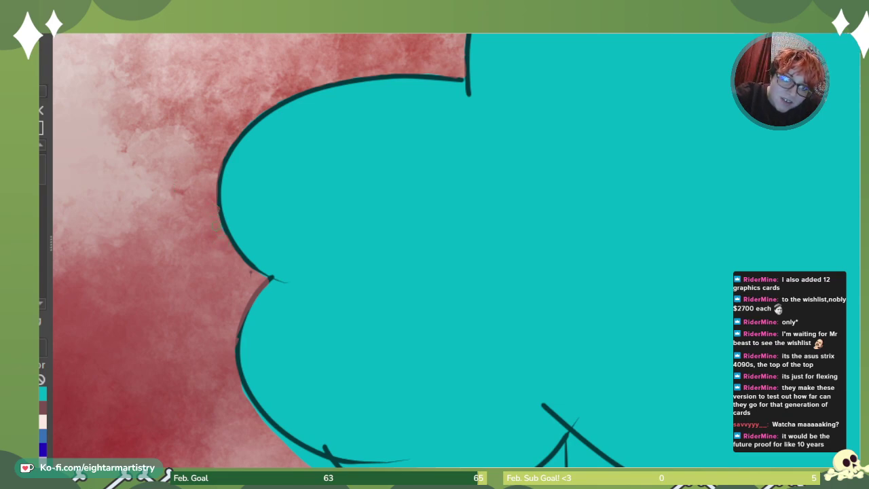
{"action": "left_click_drag", "start_coordinate": [219, 195], "coordinate": [221, 213]}
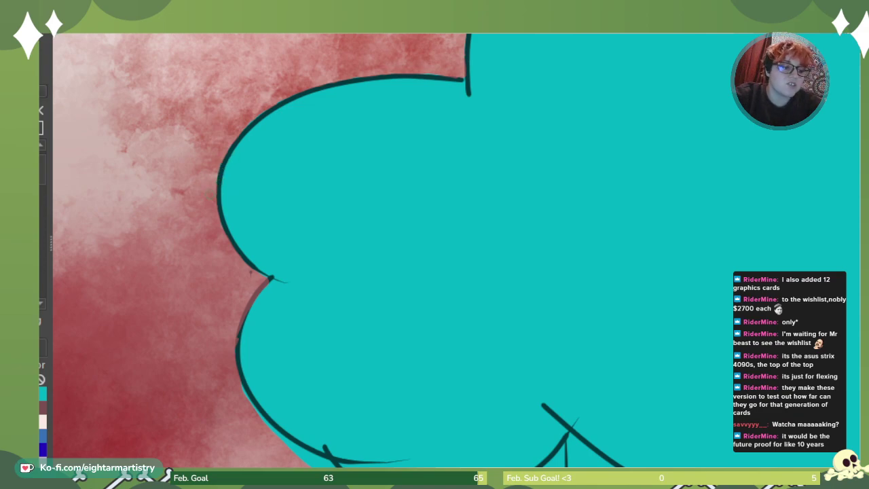
{"action": "left_click_drag", "start_coordinate": [270, 279], "coordinate": [241, 328]}
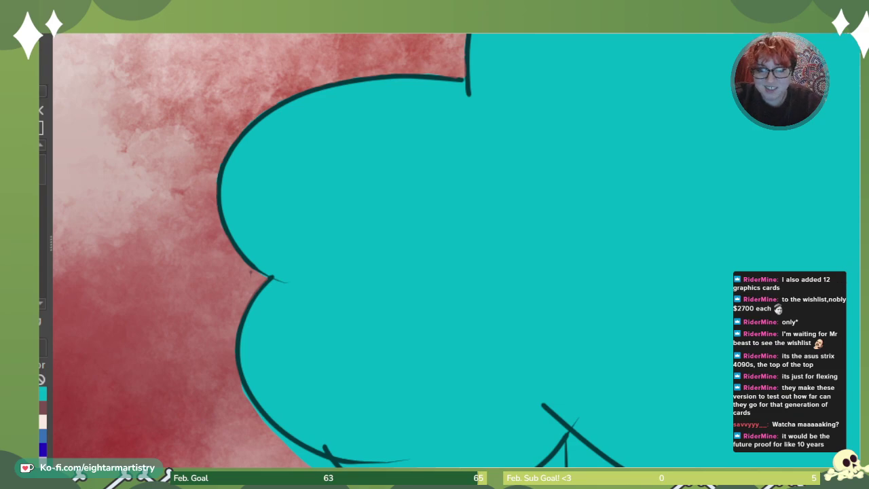
{"action": "scroll", "coordinate": [399, 202], "scroll_direction": "down", "scroll_amount": 5}
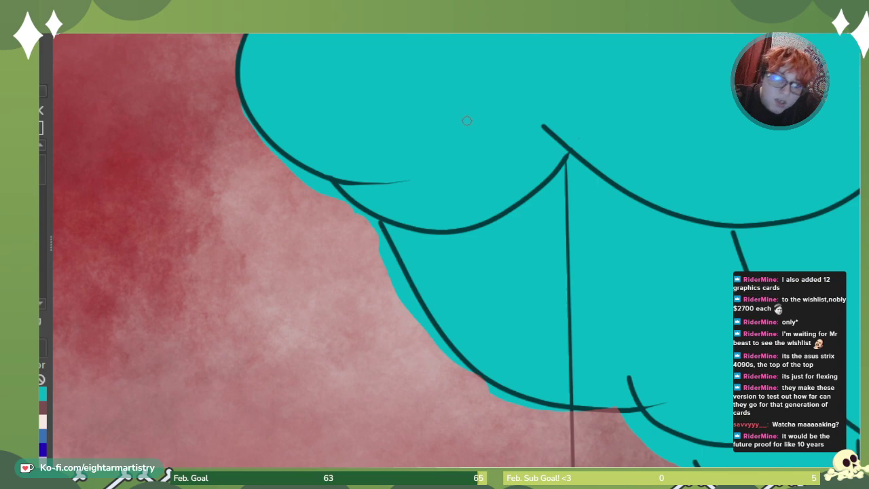
{"action": "left_click_drag", "start_coordinate": [237, 103], "coordinate": [244, 120]}
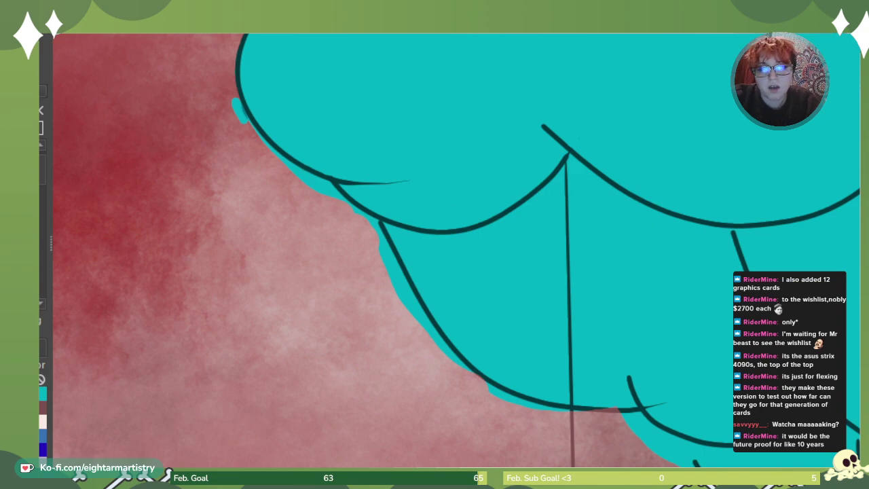
{"action": "key", "text": "ctrl+z"}
{"action": "key", "text": "ctrl+z"}
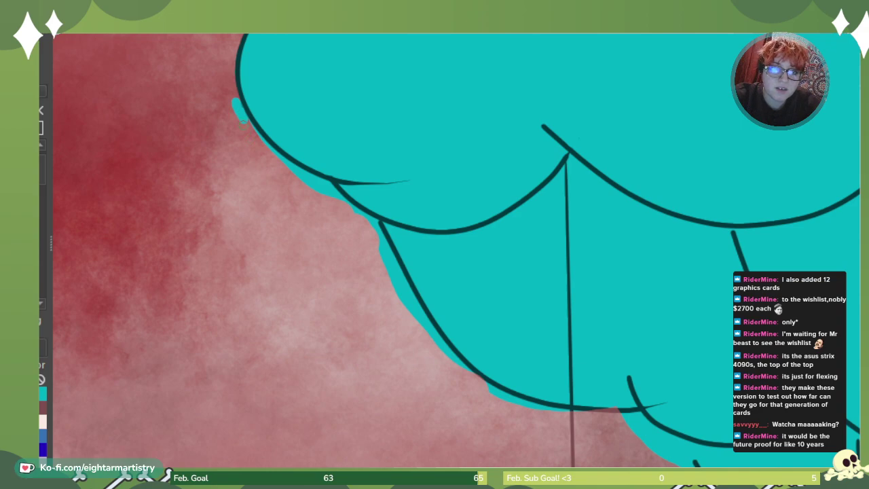
{"action": "key", "text": "ctrl+z"}
{"action": "key", "text": "ctrl+z"}
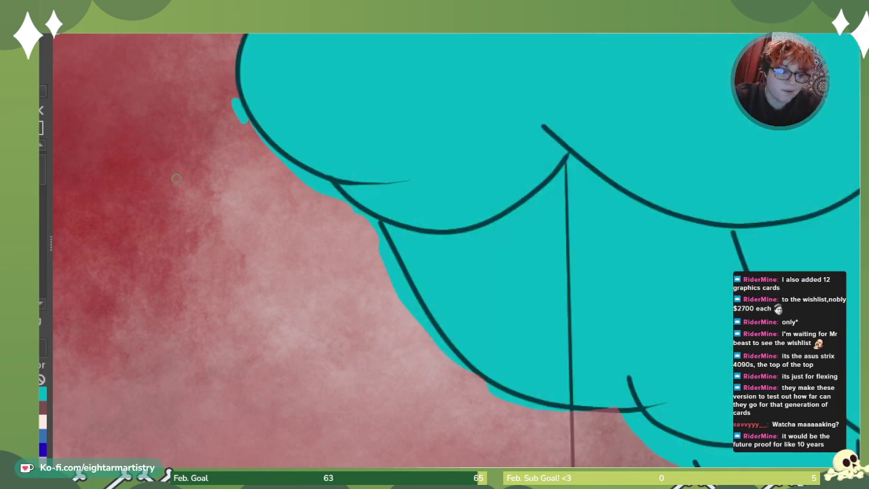
{"action": "left_click_drag", "start_coordinate": [234, 97], "coordinate": [236, 107]}
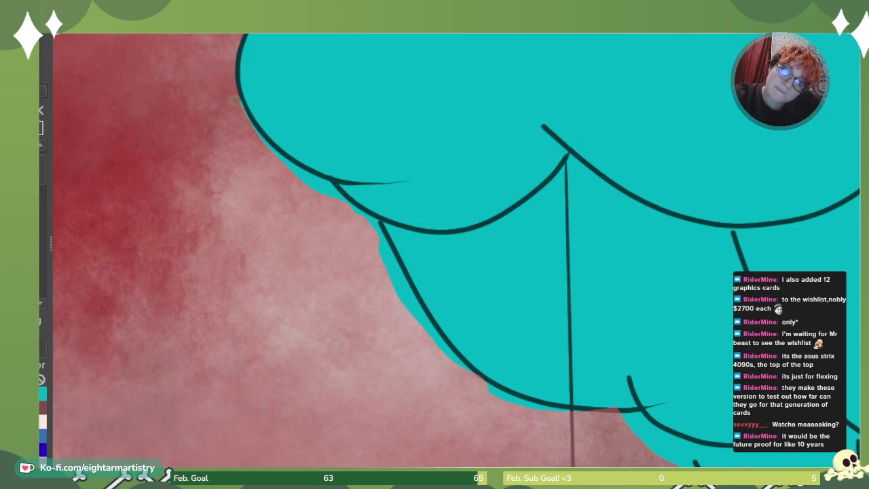
Trim the teal overflow along the underside of the lower outermost curl, down past its junction with the next curl.
{"action": "mouse_move", "coordinate": [242, 106]}
{"action": "left_mouse_down"}
{"action": "mouse_move", "coordinate": [277, 158]}
{"action": "mouse_move", "coordinate": [349, 209]}
{"action": "left_mouse_up"}
{"action": "left_click_drag", "start_coordinate": [323, 179], "coordinate": [315, 189]}
{"action": "mouse_move", "coordinate": [242, 96]}
{"action": "left_mouse_down"}
{"action": "mouse_move", "coordinate": [279, 149]}
{"action": "mouse_move", "coordinate": [329, 175]}
{"action": "left_mouse_up"}
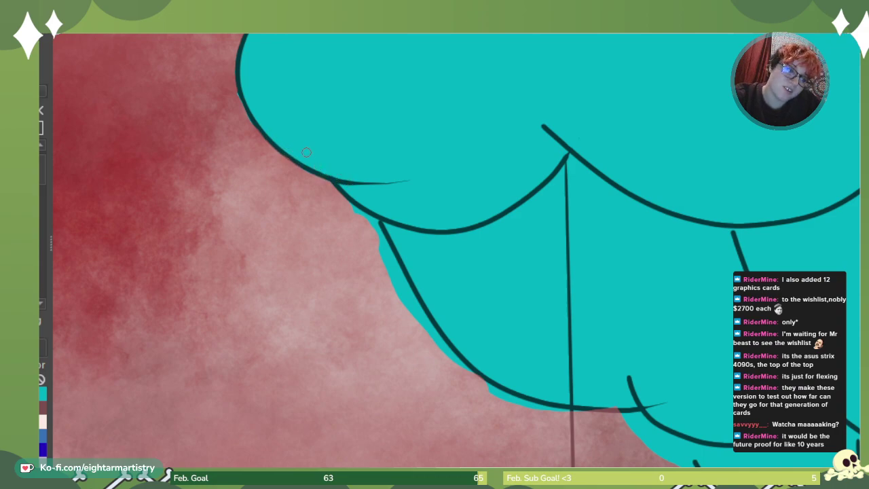
Erase the teal overflow along the large curl below the junction, following its outer edge past the hanging string.
{"action": "mouse_move", "coordinate": [347, 204]}
{"action": "left_mouse_down"}
{"action": "mouse_move", "coordinate": [371, 221]}
{"action": "mouse_move", "coordinate": [415, 318]}
{"action": "left_mouse_up"}
{"action": "left_click_drag", "start_coordinate": [380, 250], "coordinate": [425, 330]}
{"action": "mouse_move", "coordinate": [400, 277]}
{"action": "left_mouse_down"}
{"action": "mouse_move", "coordinate": [424, 326]}
{"action": "mouse_move", "coordinate": [468, 374]}
{"action": "mouse_move", "coordinate": [413, 289]}
{"action": "mouse_move", "coordinate": [430, 307]}
{"action": "mouse_move", "coordinate": [411, 297]}
{"action": "mouse_move", "coordinate": [418, 289]}
{"action": "left_mouse_up"}
{"action": "mouse_move", "coordinate": [487, 398]}
{"action": "left_mouse_down"}
{"action": "mouse_move", "coordinate": [501, 401]}
{"action": "mouse_move", "coordinate": [496, 391]}
{"action": "mouse_move", "coordinate": [570, 413]}
{"action": "left_mouse_up"}
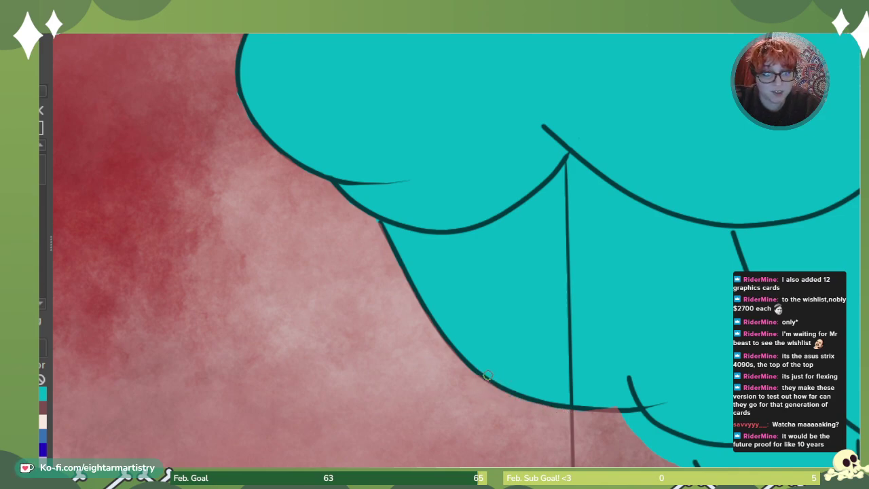
{"action": "left_click_drag", "start_coordinate": [484, 379], "coordinate": [496, 380]}
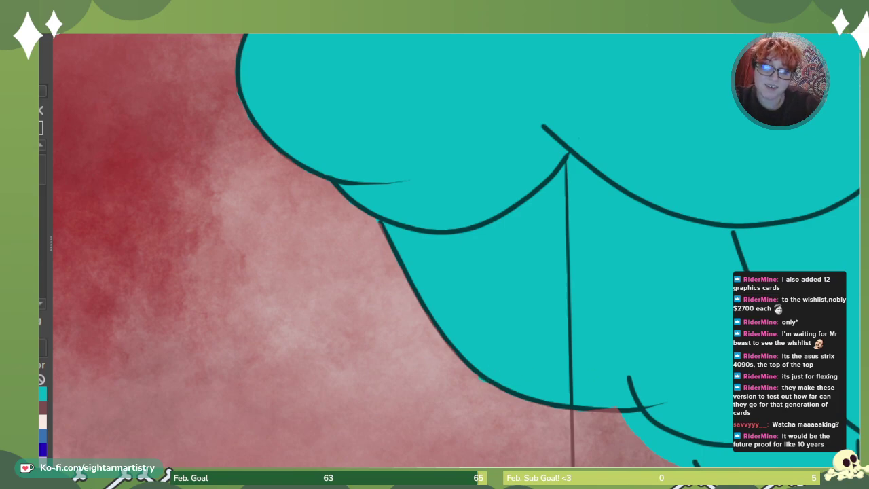
{"action": "mouse_move", "coordinate": [596, 408]}
{"action": "left_mouse_down"}
{"action": "mouse_move", "coordinate": [628, 409]}
{"action": "mouse_move", "coordinate": [592, 408]}
{"action": "left_mouse_up"}
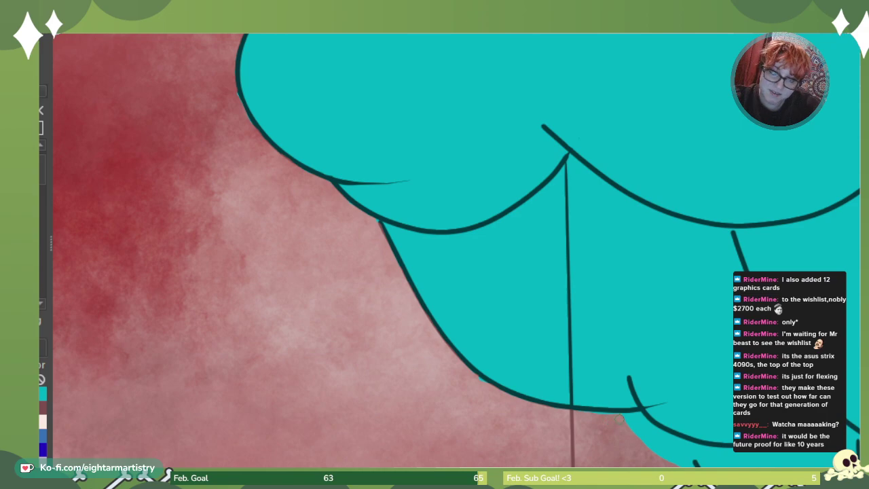
Erase the tapering line tails at the ends of the small curls beside the jaw and neck.
{"action": "scroll", "coordinate": [578, 138], "scroll_direction": "down", "scroll_amount": 4}
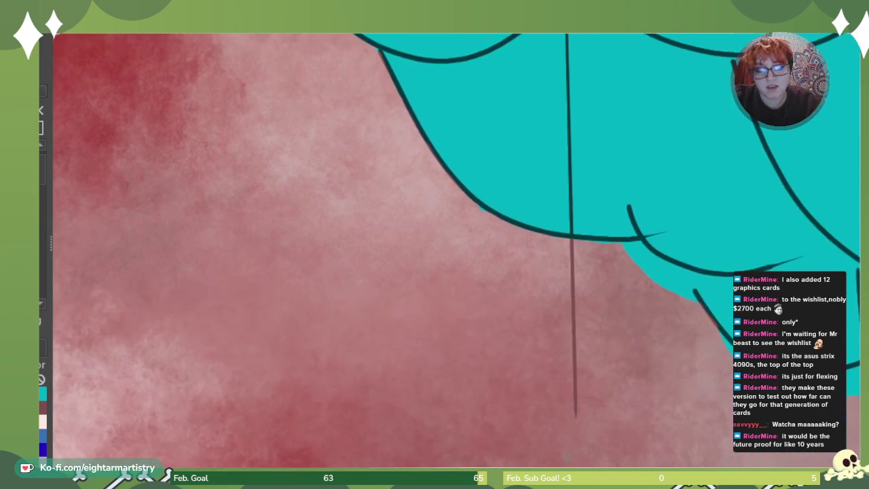
{"action": "scroll", "coordinate": [578, 138], "scroll_direction": "right", "scroll_amount": 4}
{"action": "scroll", "coordinate": [456, 250], "scroll_direction": "right", "scroll_amount": 4}
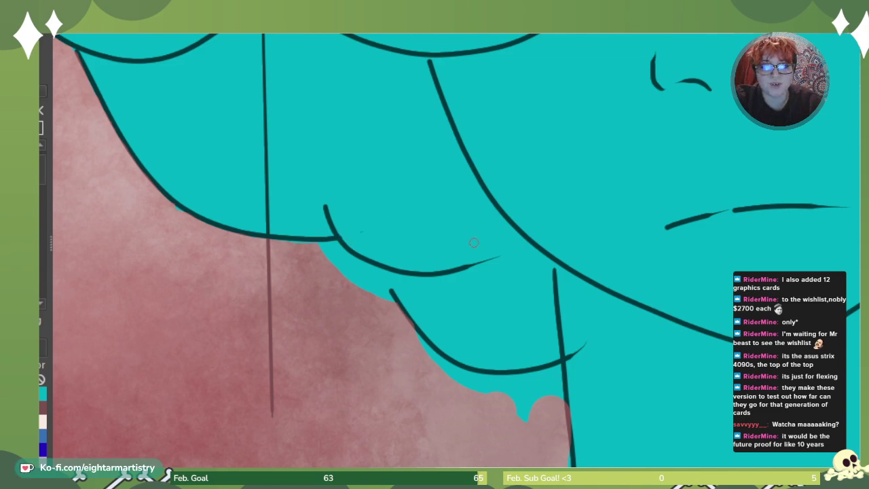
{"action": "left_click_drag", "start_coordinate": [496, 256], "coordinate": [470, 265]}
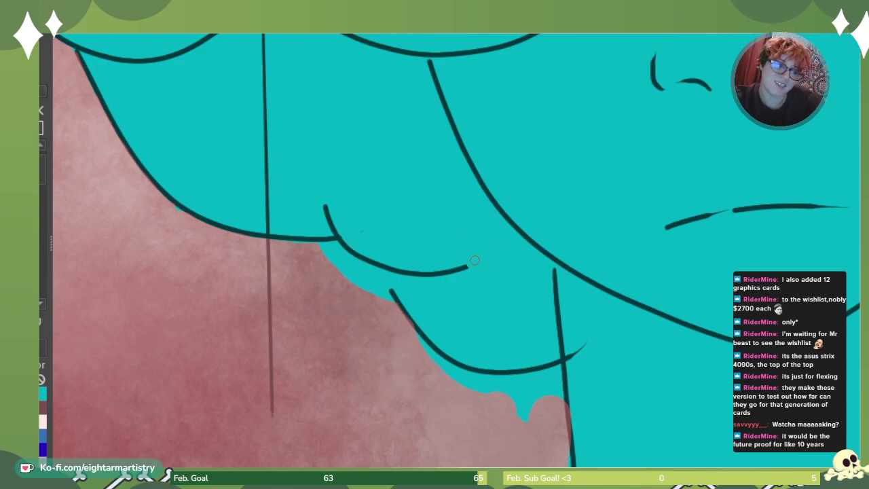
{"action": "left_click_drag", "start_coordinate": [590, 338], "coordinate": [582, 350]}
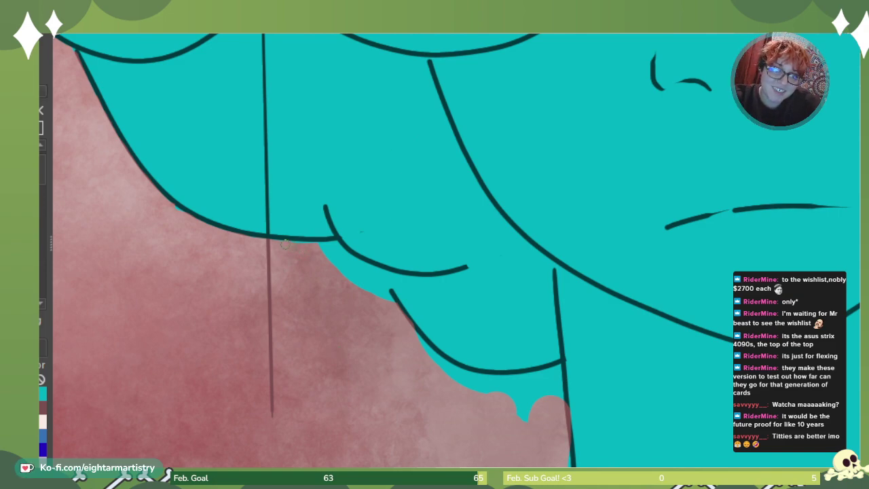
Trim the teal beneath the two small curls beside the jaw and refill the gaps under the curl and upper neck outlines.
{"action": "mouse_move", "coordinate": [294, 244]}
{"action": "left_mouse_down"}
{"action": "mouse_move", "coordinate": [336, 244]}
{"action": "mouse_move", "coordinate": [375, 270]}
{"action": "mouse_move", "coordinate": [389, 294]}
{"action": "mouse_move", "coordinate": [330, 257]}
{"action": "mouse_move", "coordinate": [346, 243]}
{"action": "left_mouse_up"}
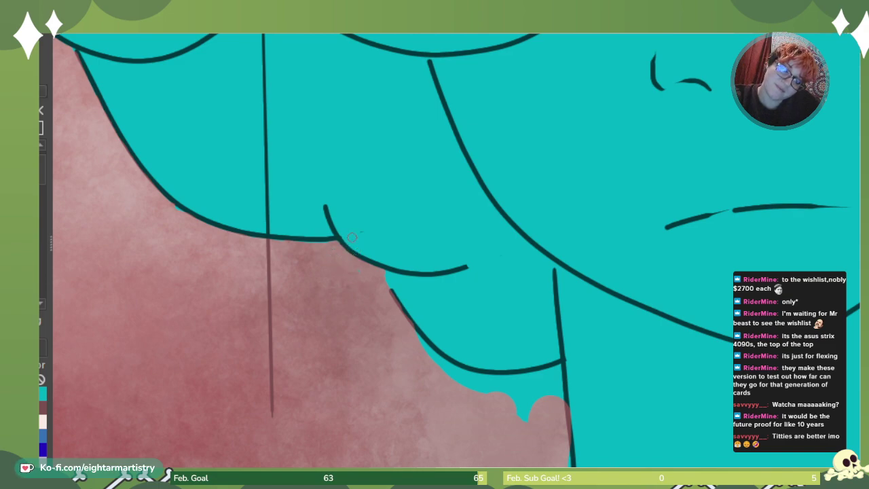
{"action": "mouse_move", "coordinate": [394, 289]}
{"action": "left_mouse_down"}
{"action": "mouse_move", "coordinate": [421, 328]}
{"action": "mouse_move", "coordinate": [387, 271]}
{"action": "mouse_move", "coordinate": [404, 306]}
{"action": "left_mouse_up"}
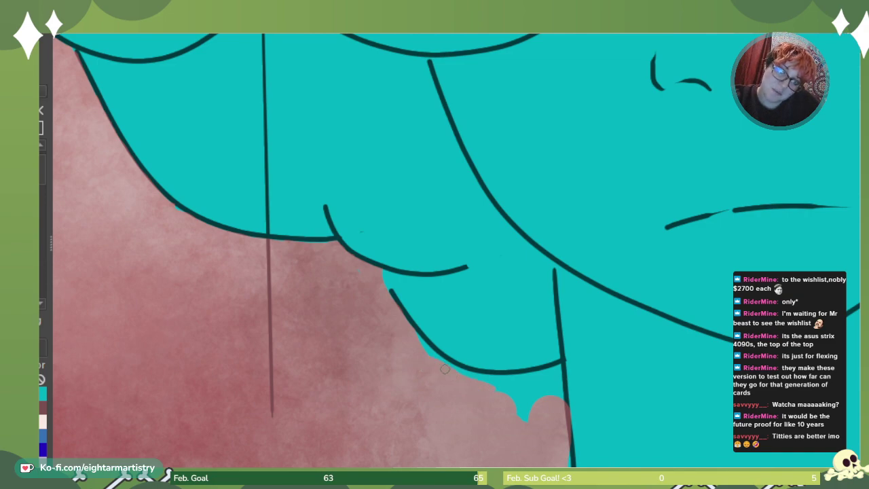
{"action": "mouse_move", "coordinate": [451, 368]}
{"action": "left_mouse_down"}
{"action": "mouse_move", "coordinate": [498, 382]}
{"action": "mouse_move", "coordinate": [522, 378]}
{"action": "mouse_move", "coordinate": [496, 391]}
{"action": "mouse_move", "coordinate": [527, 413]}
{"action": "mouse_move", "coordinate": [563, 367]}
{"action": "mouse_move", "coordinate": [511, 376]}
{"action": "mouse_move", "coordinate": [549, 395]}
{"action": "left_mouse_up"}
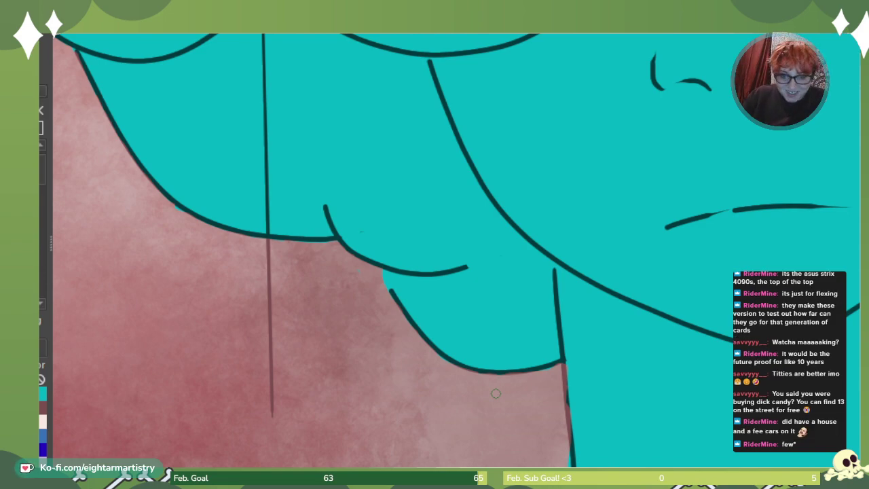
{"action": "mouse_move", "coordinate": [471, 366]}
{"action": "left_mouse_down"}
{"action": "mouse_move", "coordinate": [496, 374]}
{"action": "mouse_move", "coordinate": [563, 367]}
{"action": "mouse_move", "coordinate": [574, 452]}
{"action": "left_mouse_up"}
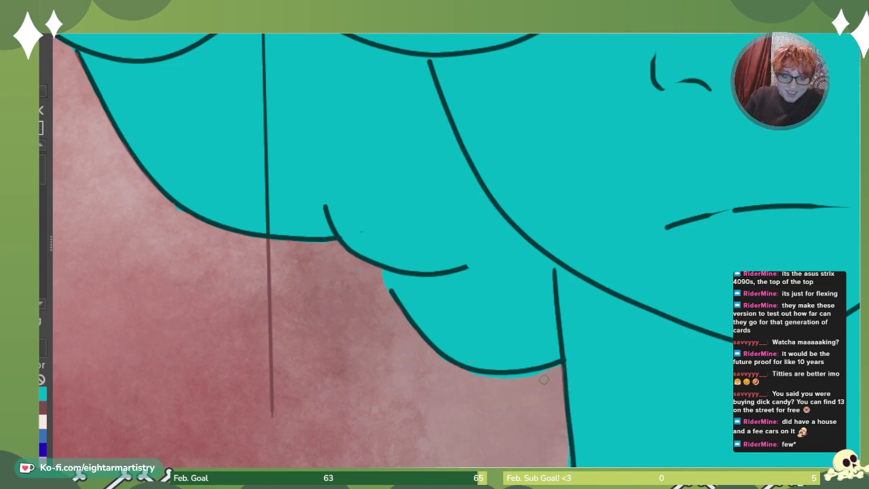
{"action": "left_click_drag", "start_coordinate": [468, 374], "coordinate": [510, 378]}
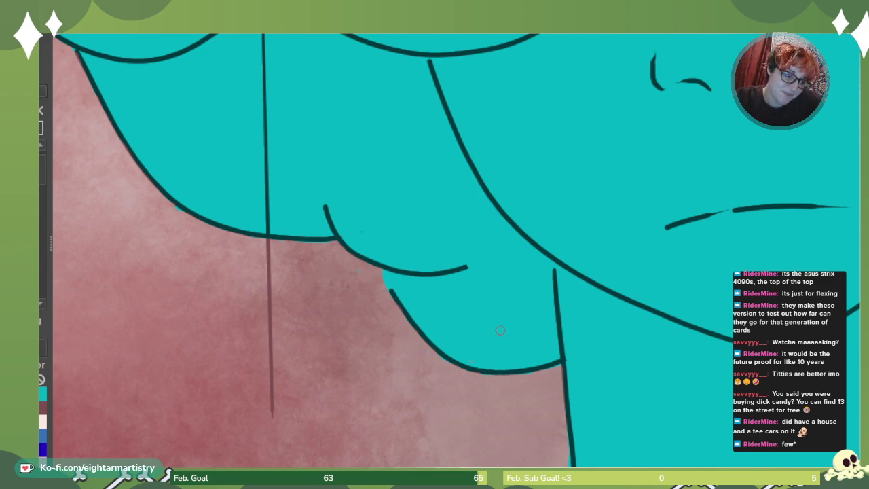
Trim the teal overflow along the middle stretch of the neck's left outline, undoing and redoing the stroke.
{"action": "scroll", "coordinate": [456, 250], "scroll_direction": "down", "scroll_amount": 7}
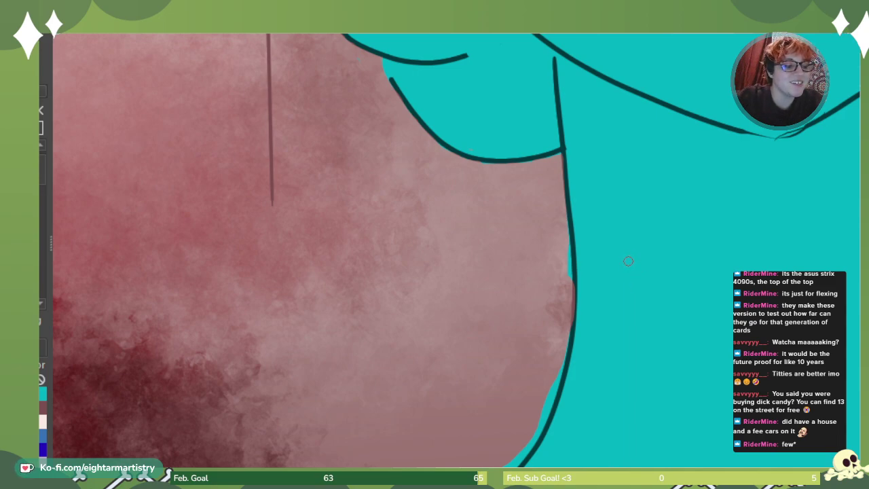
{"action": "mouse_move", "coordinate": [565, 256]}
{"action": "left_mouse_down"}
{"action": "mouse_move", "coordinate": [568, 248]}
{"action": "mouse_move", "coordinate": [573, 339]}
{"action": "left_mouse_up"}
{"action": "key", "text": "ctrl+z"}
{"action": "left_click_drag", "start_coordinate": [579, 284], "coordinate": [573, 332]}
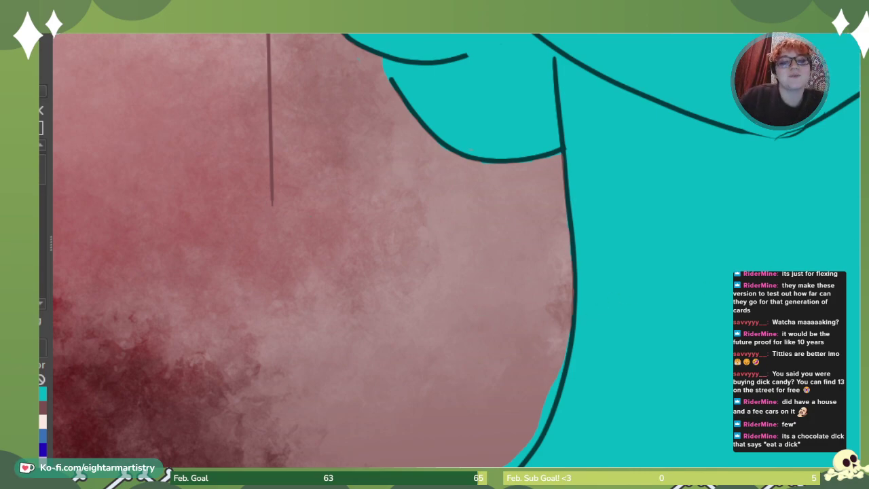
{"action": "scroll", "coordinate": [458, 204], "scroll_direction": "down", "scroll_amount": 5}
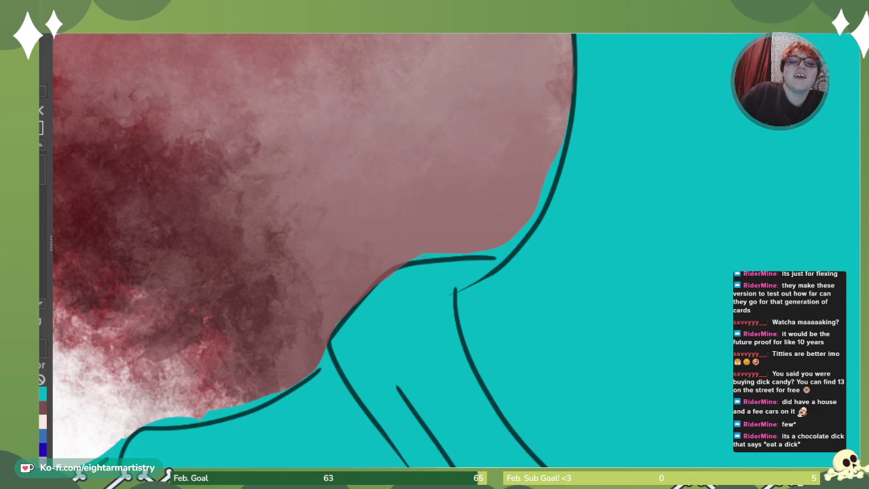
Trim the teal overflow along the lower left neck outline and top collar edge, refilling over-erased gaps under the collar line.
{"action": "left_click_drag", "start_coordinate": [427, 259], "coordinate": [505, 254]}
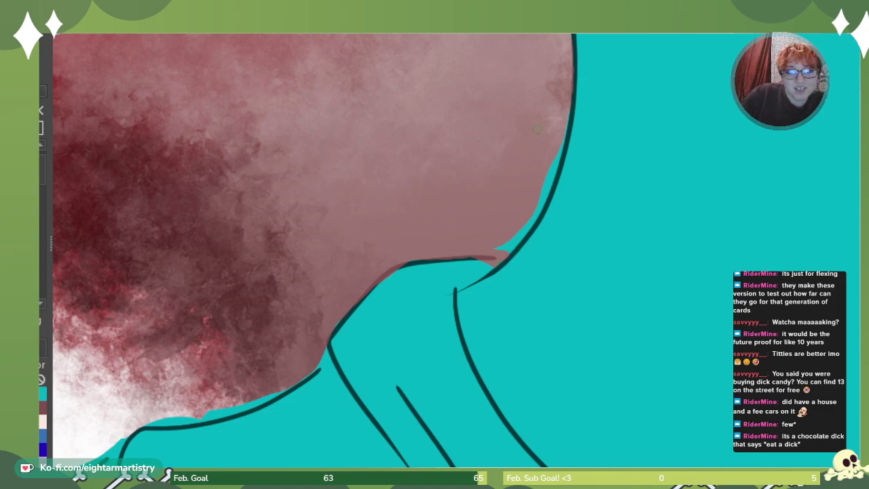
{"action": "left_click_drag", "start_coordinate": [552, 159], "coordinate": [544, 190]}
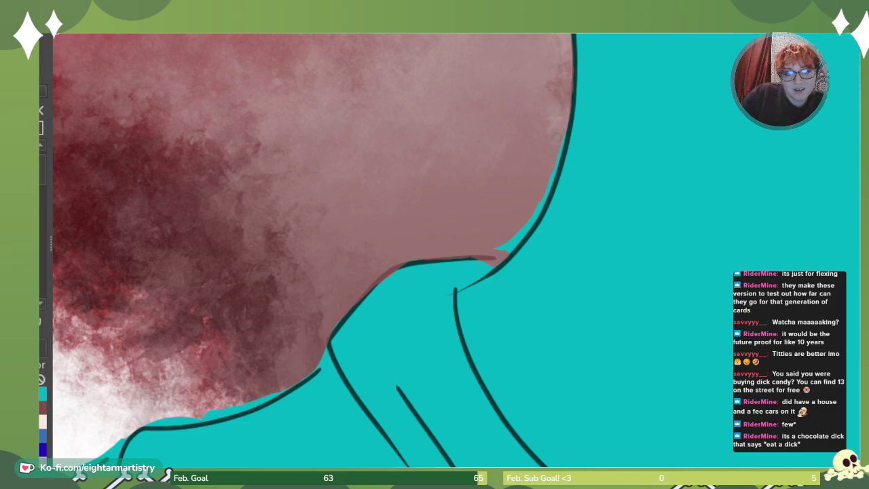
{"action": "mouse_move", "coordinate": [561, 144]}
{"action": "left_mouse_down"}
{"action": "mouse_move", "coordinate": [553, 184]}
{"action": "mouse_move", "coordinate": [512, 241]}
{"action": "left_mouse_up"}
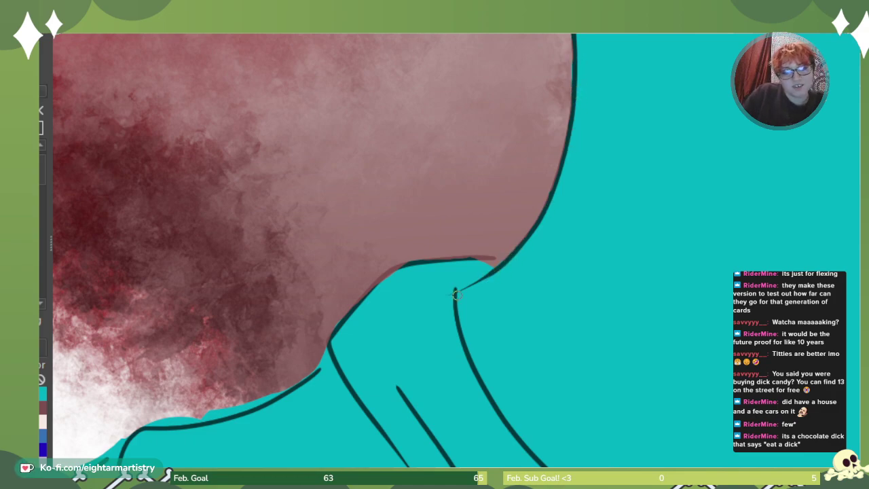
{"action": "left_click_drag", "start_coordinate": [439, 262], "coordinate": [509, 264]}
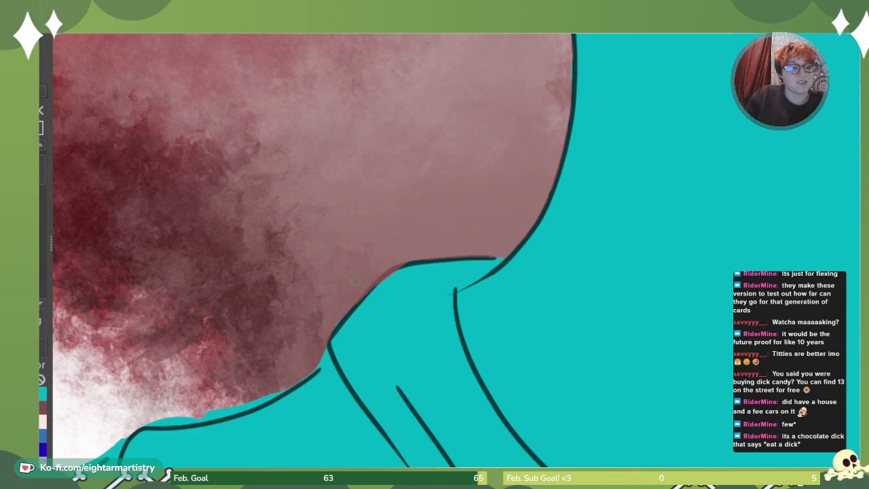
{"action": "left_click_drag", "start_coordinate": [410, 268], "coordinate": [326, 327]}
{"action": "key", "text": "ctrl+z"}
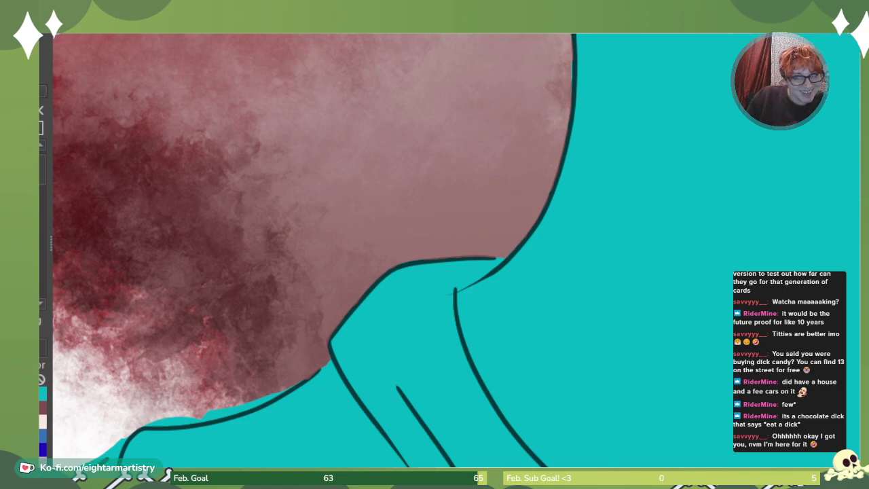
Erase the teal overflow above the left shoulder, following its outline from the collar down to the canvas edge.
{"action": "scroll", "coordinate": [268, 195], "scroll_direction": "down", "scroll_amount": 5}
{"action": "scroll", "coordinate": [367, 127], "scroll_direction": "left", "scroll_amount": 5}
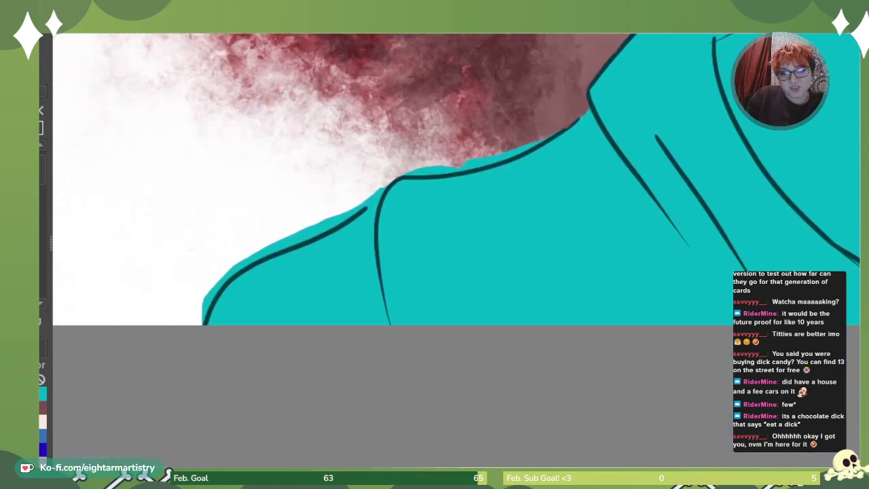
{"action": "scroll", "coordinate": [523, 292], "scroll_direction": "up", "scroll_amount": 3}
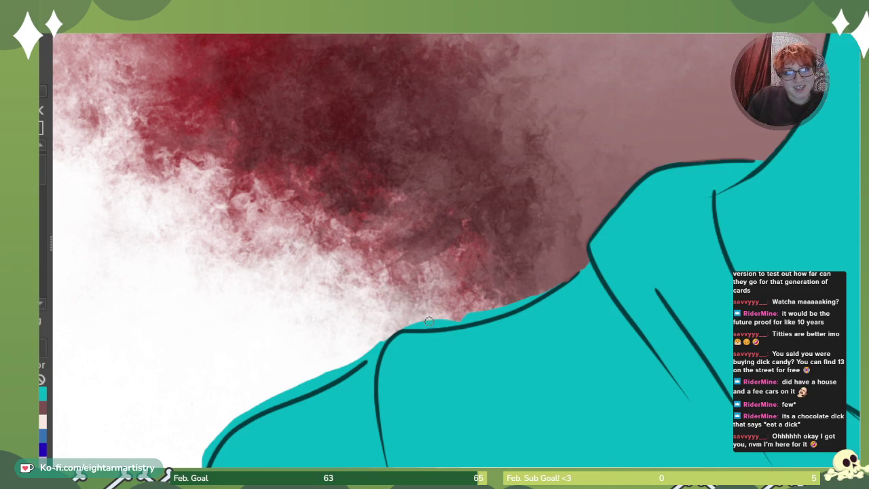
{"action": "mouse_move", "coordinate": [435, 321]}
{"action": "left_mouse_down"}
{"action": "mouse_move", "coordinate": [410, 324]}
{"action": "mouse_move", "coordinate": [484, 316]}
{"action": "left_mouse_up"}
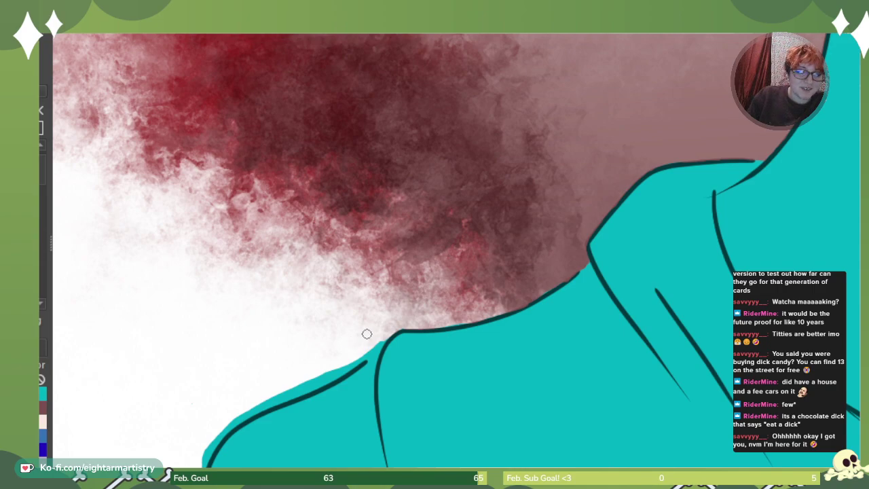
{"action": "mouse_move", "coordinate": [372, 347]}
{"action": "left_mouse_down"}
{"action": "mouse_move", "coordinate": [236, 419]}
{"action": "mouse_move", "coordinate": [205, 457]}
{"action": "mouse_move", "coordinate": [224, 432]}
{"action": "mouse_move", "coordinate": [333, 372]}
{"action": "left_mouse_up"}
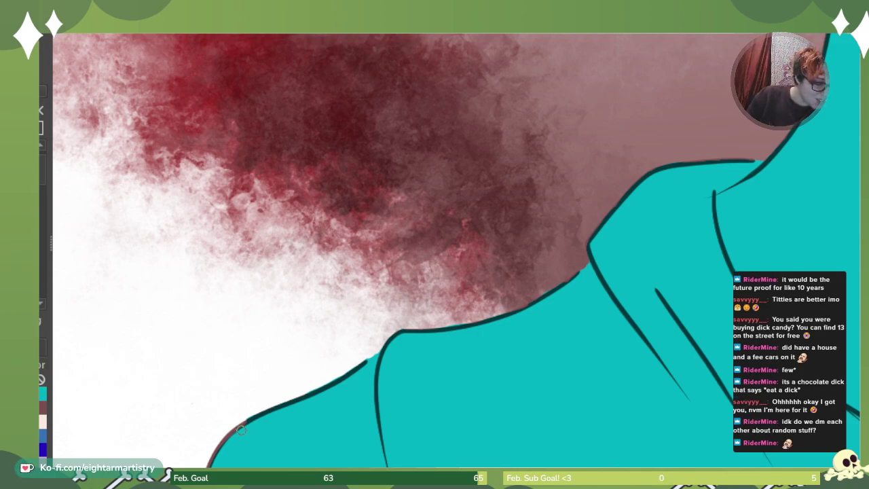
{"action": "left_click_drag", "start_coordinate": [236, 430], "coordinate": [218, 455]}
{"action": "left_click_drag", "start_coordinate": [239, 427], "coordinate": [211, 465]}
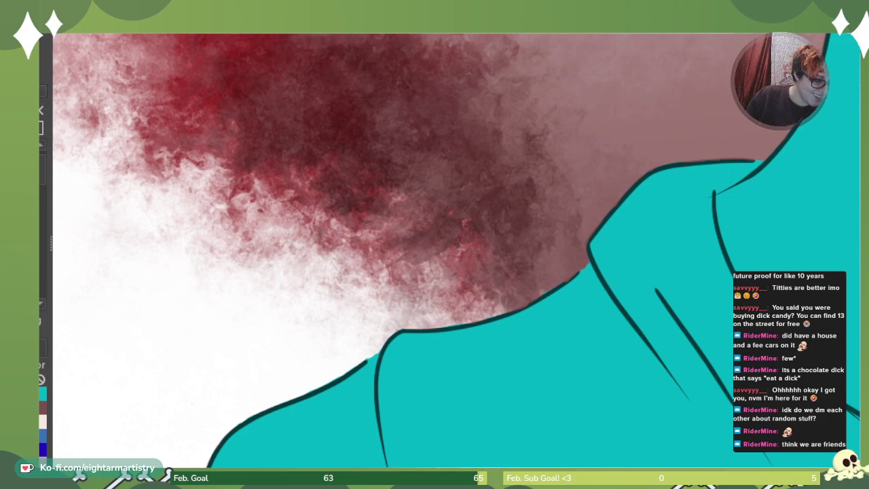
Erase the teal overflow outside the right shoulder outline, from the collar fold to the bottom of the canvas.
{"action": "scroll", "coordinate": [456, 250], "scroll_direction": "right", "scroll_amount": 18}
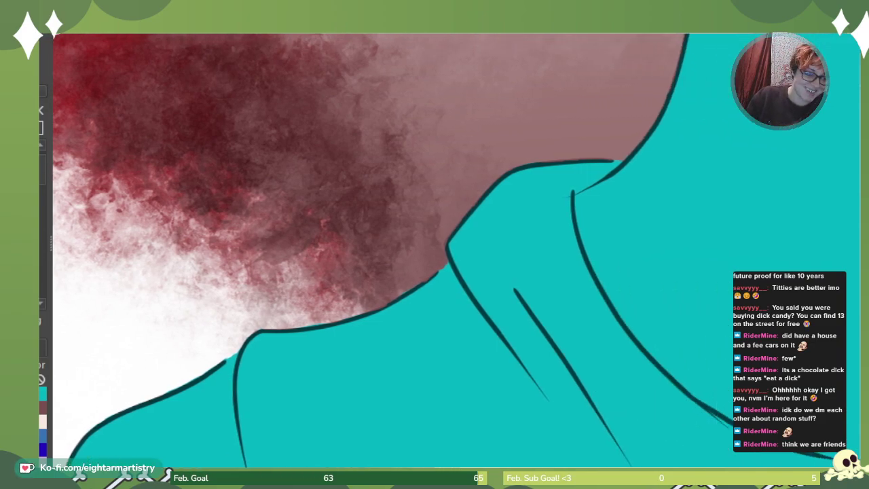
{"action": "scroll", "coordinate": [456, 250], "scroll_direction": "right", "scroll_amount": 1}
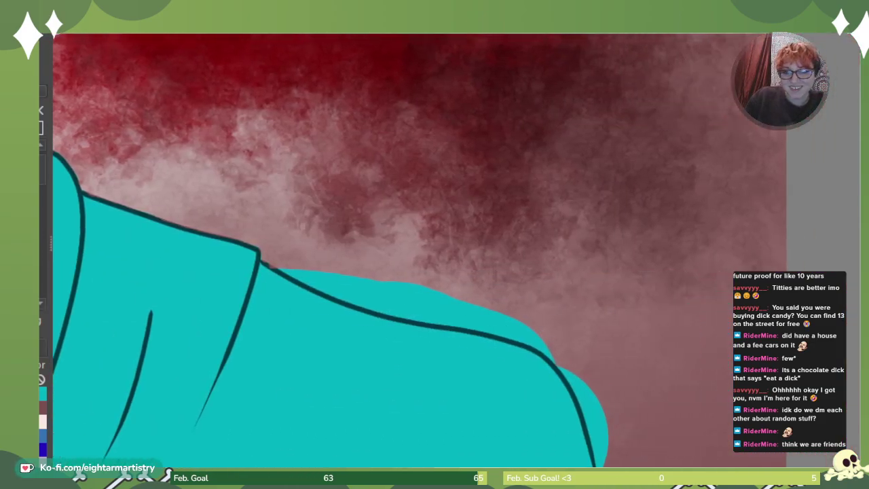
{"action": "scroll", "coordinate": [419, 250], "scroll_direction": "down", "scroll_amount": 1}
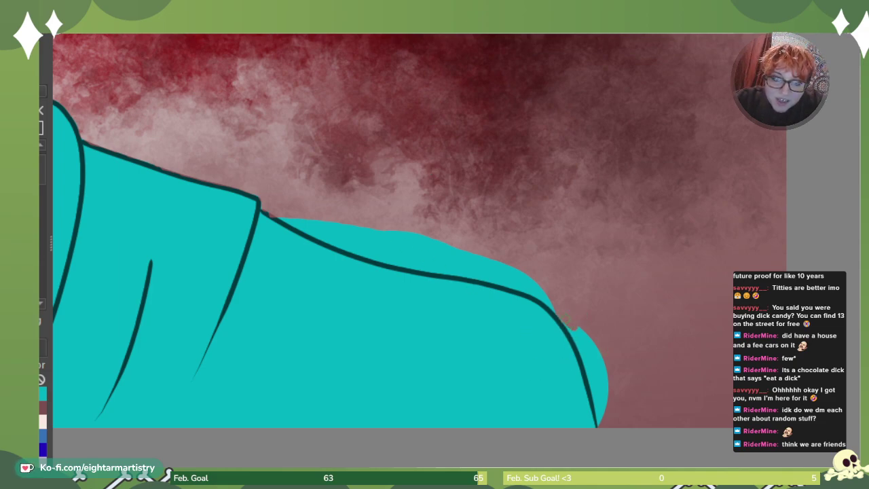
{"action": "left_click_drag", "start_coordinate": [570, 324], "coordinate": [604, 414]}
{"action": "left_click_drag", "start_coordinate": [590, 351], "coordinate": [600, 418]}
{"action": "left_click_drag", "start_coordinate": [597, 384], "coordinate": [599, 421]}
{"action": "mouse_move", "coordinate": [585, 332]}
{"action": "left_mouse_down"}
{"action": "mouse_move", "coordinate": [604, 397]}
{"action": "mouse_move", "coordinate": [598, 343]}
{"action": "left_mouse_up"}
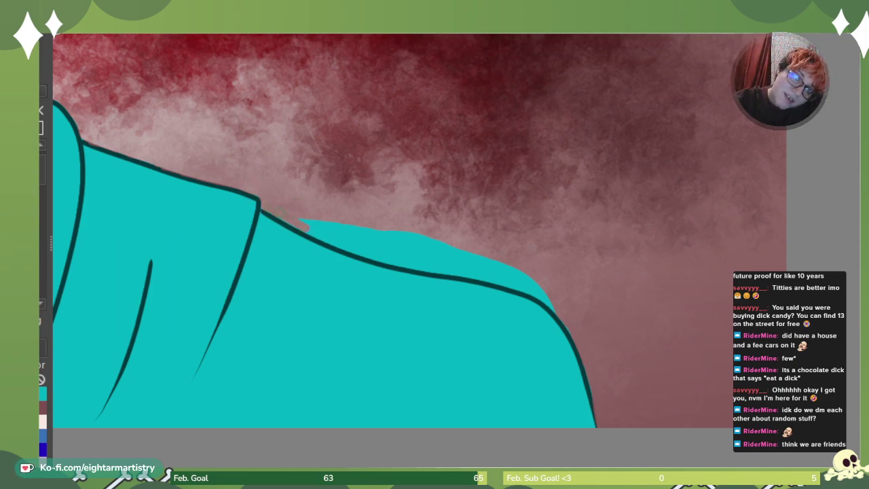
{"action": "mouse_move", "coordinate": [339, 245]}
{"action": "left_mouse_down"}
{"action": "mouse_move", "coordinate": [507, 282]}
{"action": "mouse_move", "coordinate": [535, 290]}
{"action": "mouse_move", "coordinate": [553, 310]}
{"action": "mouse_move", "coordinate": [509, 271]}
{"action": "mouse_move", "coordinate": [344, 243]}
{"action": "mouse_move", "coordinate": [361, 231]}
{"action": "mouse_move", "coordinate": [511, 266]}
{"action": "left_mouse_up"}
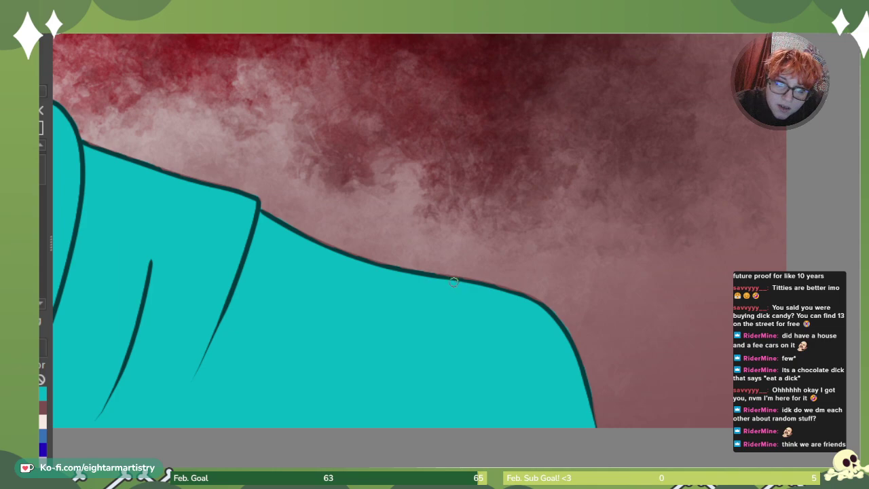
{"action": "left_click_drag", "start_coordinate": [498, 291], "coordinate": [532, 301]}
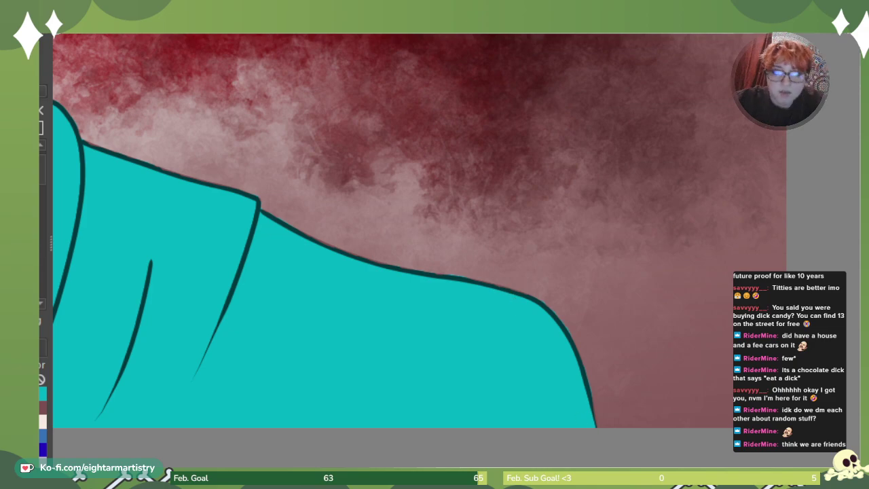
Examine the trimmed edges along the right collar, neck and jaw curls, and look over the whole portrait.
{"action": "left_click_drag", "start_coordinate": [288, 344], "coordinate": [720, 344]}
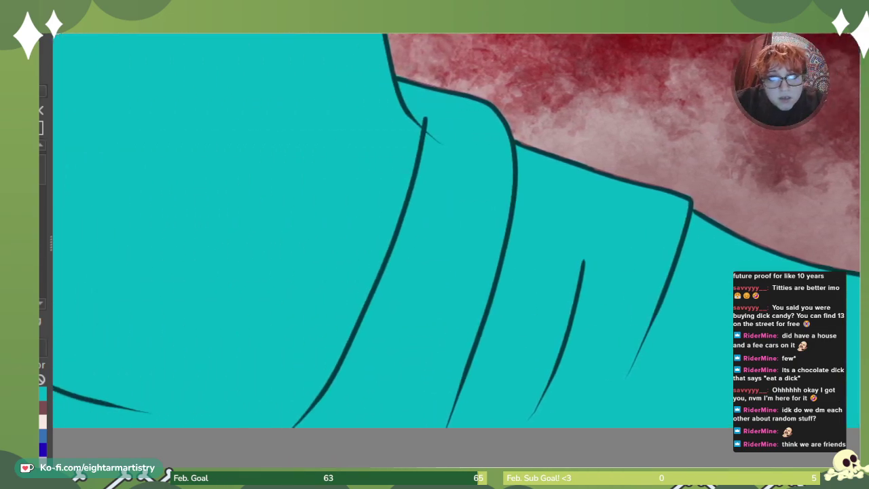
{"action": "scroll", "coordinate": [457, 250], "scroll_direction": "up", "scroll_amount": 8}
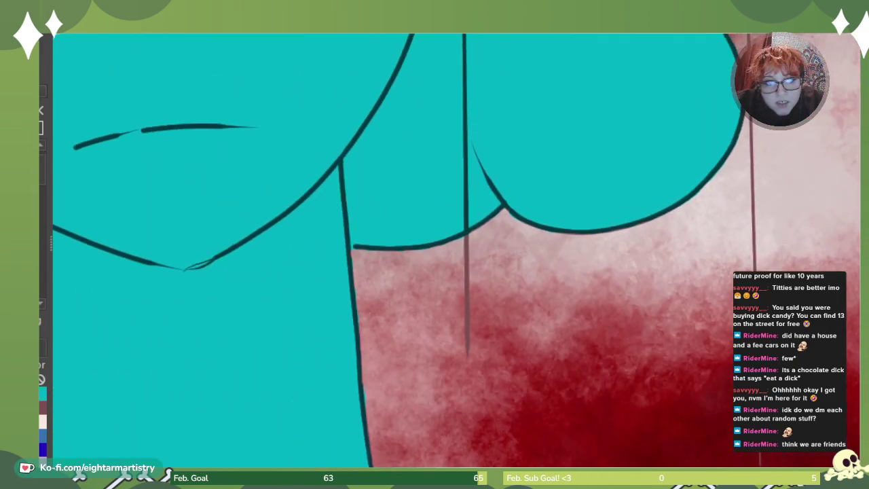
{"action": "scroll", "coordinate": [456, 251], "scroll_direction": "down", "scroll_amount": 4}
{"action": "scroll", "coordinate": [454, 251], "scroll_direction": "down", "scroll_amount": 2}
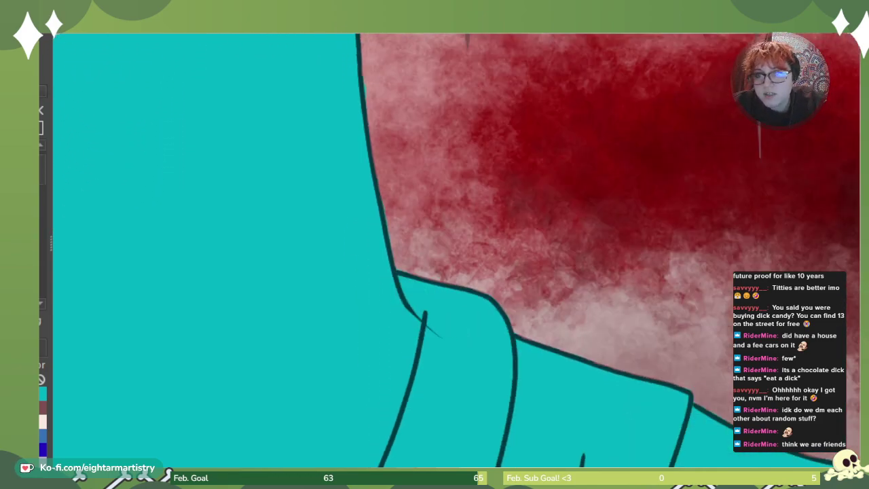
{"action": "key", "text": "ctrl+minus"}
{"action": "key", "text": "ctrl+minus"}
{"action": "key", "text": "ctrl+minus"}
{"action": "key", "text": "ctrl+minus"}
{"action": "key", "text": "ctrl+minus"}
{"action": "left_click_drag", "start_coordinate": [457, 251], "coordinate": [463, 327]}
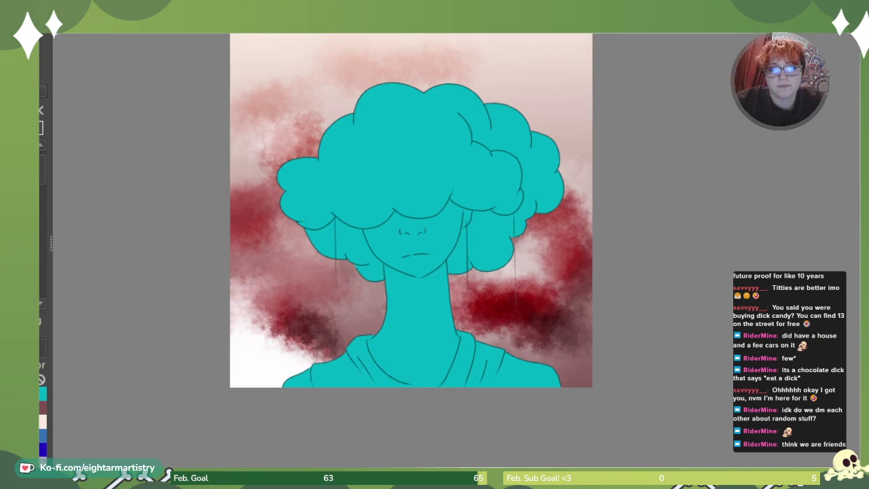
Sample the pink CC8B86 from the palette image and paint the portrait's face, ear and neck with it.
{"action": "left_click", "coordinate": [632, 10]}
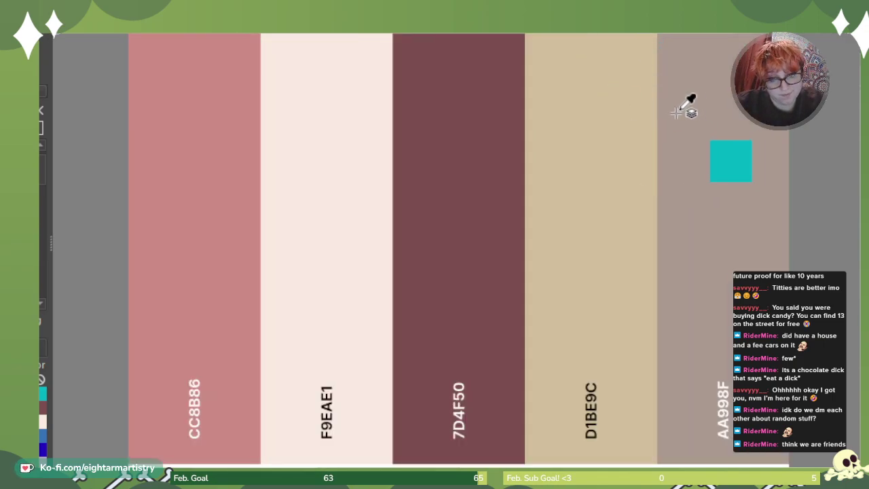
{"action": "left_click", "coordinate": [216, 152]}
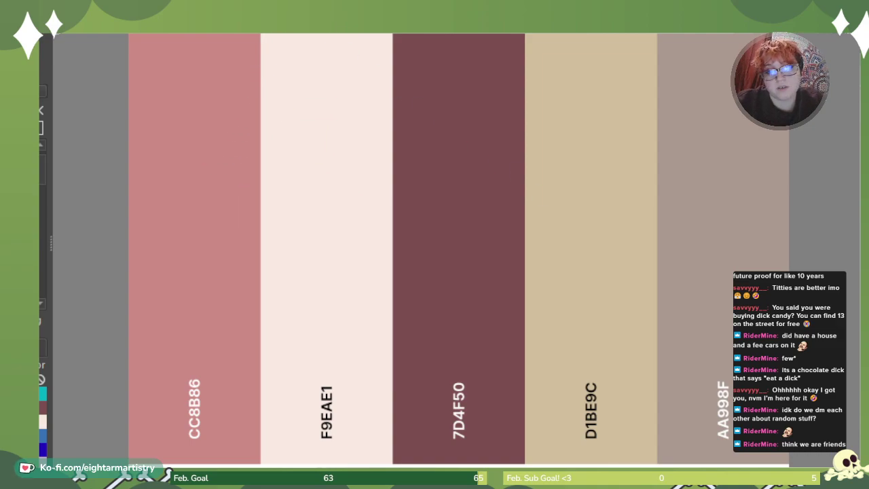
{"action": "key", "text": "ctrl+Tab"}
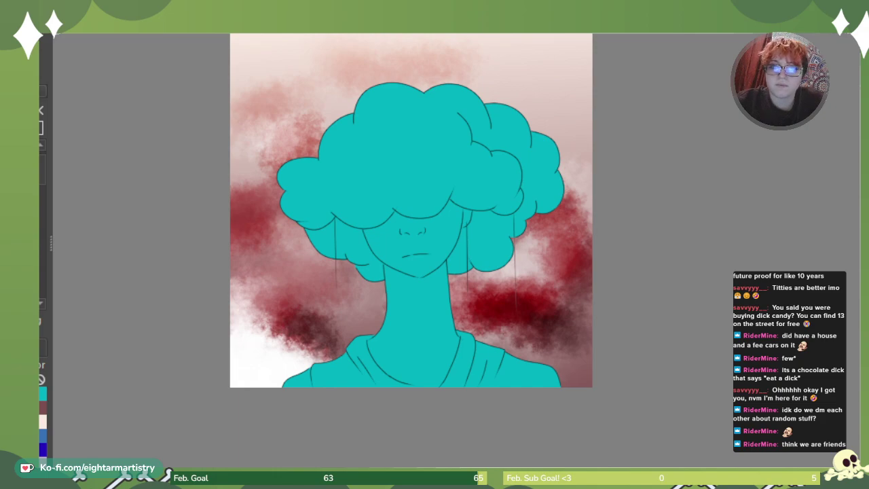
{"action": "mouse_move", "coordinate": [385, 234]}
{"action": "left_mouse_down"}
{"action": "mouse_move", "coordinate": [390, 250]}
{"action": "mouse_move", "coordinate": [381, 241]}
{"action": "mouse_move", "coordinate": [386, 232]}
{"action": "mouse_move", "coordinate": [406, 256]}
{"action": "mouse_move", "coordinate": [397, 232]}
{"action": "mouse_move", "coordinate": [388, 254]}
{"action": "mouse_move", "coordinate": [378, 246]}
{"action": "mouse_move", "coordinate": [389, 319]}
{"action": "mouse_move", "coordinate": [379, 350]}
{"action": "mouse_move", "coordinate": [371, 338]}
{"action": "mouse_move", "coordinate": [395, 373]}
{"action": "mouse_move", "coordinate": [386, 364]}
{"action": "mouse_move", "coordinate": [394, 349]}
{"action": "mouse_move", "coordinate": [441, 357]}
{"action": "mouse_move", "coordinate": [451, 347]}
{"action": "mouse_move", "coordinate": [433, 385]}
{"action": "mouse_move", "coordinate": [455, 339]}
{"action": "mouse_move", "coordinate": [454, 296]}
{"action": "mouse_move", "coordinate": [432, 245]}
{"action": "mouse_move", "coordinate": [445, 237]}
{"action": "mouse_move", "coordinate": [418, 221]}
{"action": "mouse_move", "coordinate": [429, 243]}
{"action": "mouse_move", "coordinate": [440, 213]}
{"action": "mouse_move", "coordinate": [454, 206]}
{"action": "mouse_move", "coordinate": [460, 217]}
{"action": "mouse_move", "coordinate": [440, 264]}
{"action": "mouse_move", "coordinate": [435, 357]}
{"action": "mouse_move", "coordinate": [448, 363]}
{"action": "mouse_move", "coordinate": [413, 277]}
{"action": "mouse_move", "coordinate": [395, 362]}
{"action": "mouse_move", "coordinate": [367, 302]}
{"action": "left_mouse_up"}
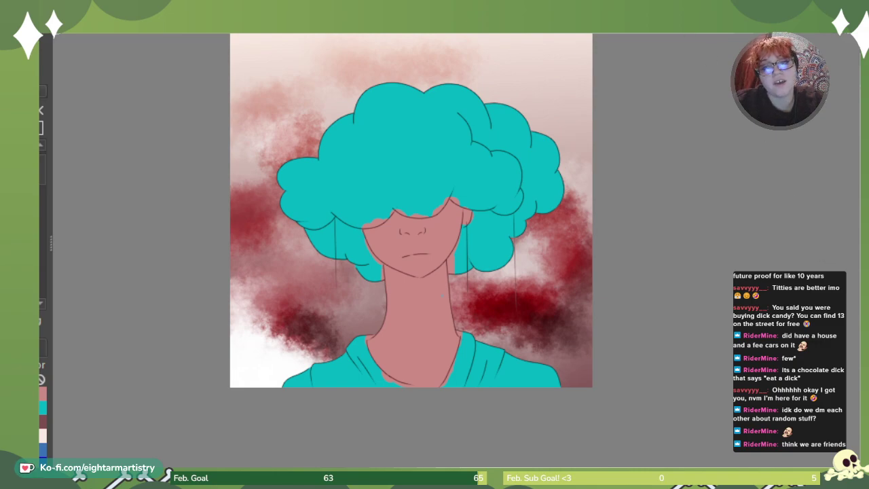
Sample the beige D1BE9C from the palette image, paint the whole cloud hair and clip the paint to the figure's silhouette.
{"action": "left_click", "coordinate": [635, 26]}
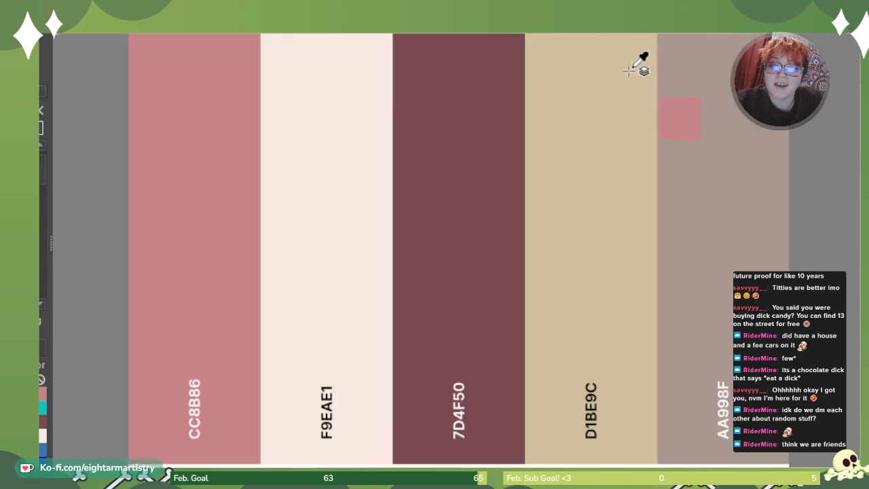
{"action": "left_click", "coordinate": [594, 183]}
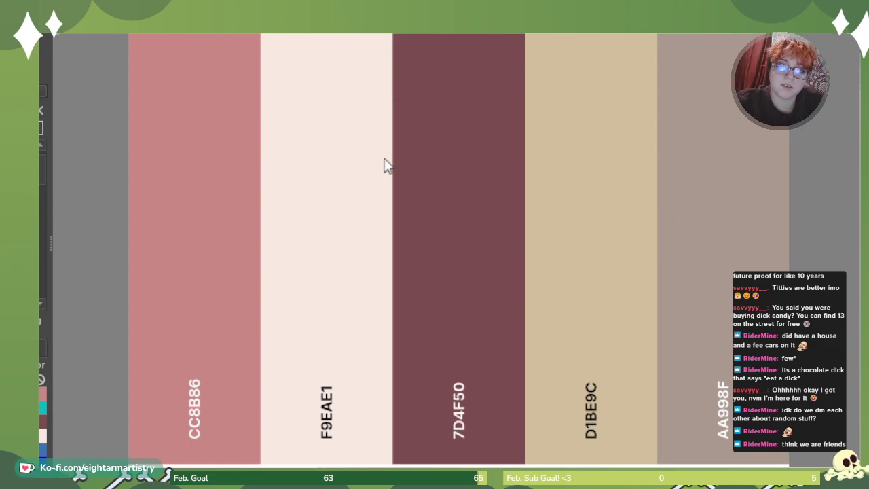
{"action": "key", "text": "ctrl+Tab"}
{"action": "mouse_move", "coordinate": [323, 158]}
{"action": "left_mouse_down"}
{"action": "mouse_move", "coordinate": [330, 169]}
{"action": "mouse_move", "coordinate": [317, 165]}
{"action": "mouse_move", "coordinate": [357, 213]}
{"action": "mouse_move", "coordinate": [356, 231]}
{"action": "mouse_move", "coordinate": [293, 202]}
{"action": "mouse_move", "coordinate": [325, 250]}
{"action": "mouse_move", "coordinate": [339, 255]}
{"action": "mouse_move", "coordinate": [357, 244]}
{"action": "mouse_move", "coordinate": [374, 262]}
{"action": "mouse_move", "coordinate": [360, 214]}
{"action": "mouse_move", "coordinate": [319, 144]}
{"action": "mouse_move", "coordinate": [335, 124]}
{"action": "mouse_move", "coordinate": [355, 131]}
{"action": "mouse_move", "coordinate": [351, 106]}
{"action": "mouse_move", "coordinate": [353, 128]}
{"action": "mouse_move", "coordinate": [421, 186]}
{"action": "mouse_move", "coordinate": [386, 138]}
{"action": "mouse_move", "coordinate": [477, 212]}
{"action": "mouse_move", "coordinate": [360, 89]}
{"action": "mouse_move", "coordinate": [380, 80]}
{"action": "mouse_move", "coordinate": [430, 91]}
{"action": "mouse_move", "coordinate": [518, 157]}
{"action": "mouse_move", "coordinate": [487, 118]}
{"action": "mouse_move", "coordinate": [444, 106]}
{"action": "mouse_move", "coordinate": [486, 164]}
{"action": "mouse_move", "coordinate": [541, 201]}
{"action": "mouse_move", "coordinate": [550, 228]}
{"action": "mouse_move", "coordinate": [507, 151]}
{"action": "mouse_move", "coordinate": [571, 176]}
{"action": "mouse_move", "coordinate": [496, 116]}
{"action": "mouse_move", "coordinate": [491, 98]}
{"action": "mouse_move", "coordinate": [526, 127]}
{"action": "mouse_move", "coordinate": [525, 230]}
{"action": "mouse_move", "coordinate": [537, 219]}
{"action": "mouse_move", "coordinate": [453, 181]}
{"action": "mouse_move", "coordinate": [464, 258]}
{"action": "mouse_move", "coordinate": [457, 273]}
{"action": "left_mouse_up"}
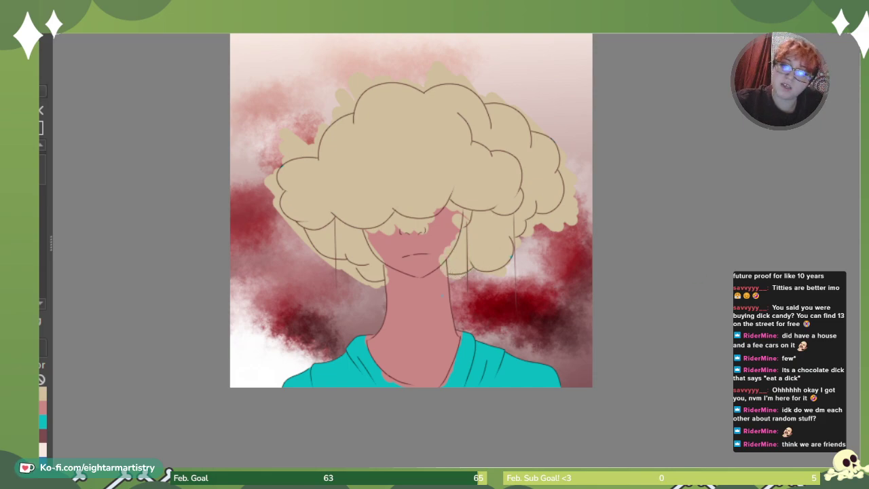
{"action": "key", "text": "ctrl+alt+g"}
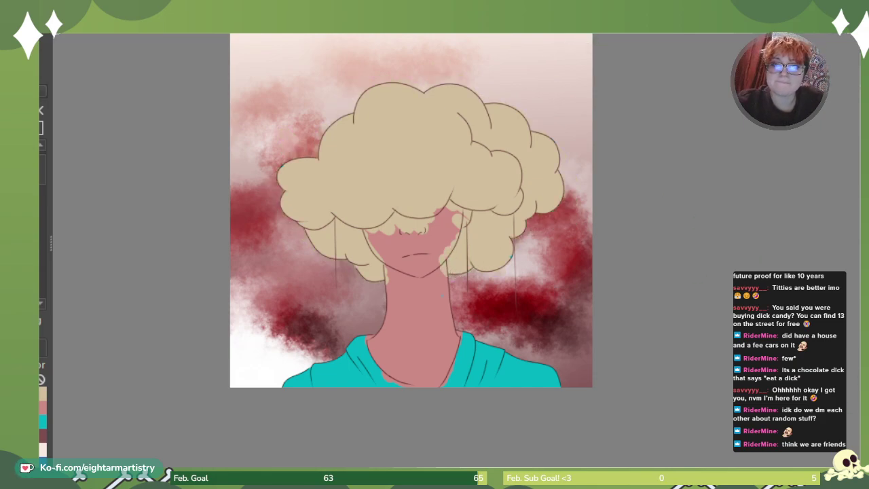
Sample the grey-brown AA998F from the palette image and recolor the cloud hair with it.
{"action": "left_click", "coordinate": [305, 15]}
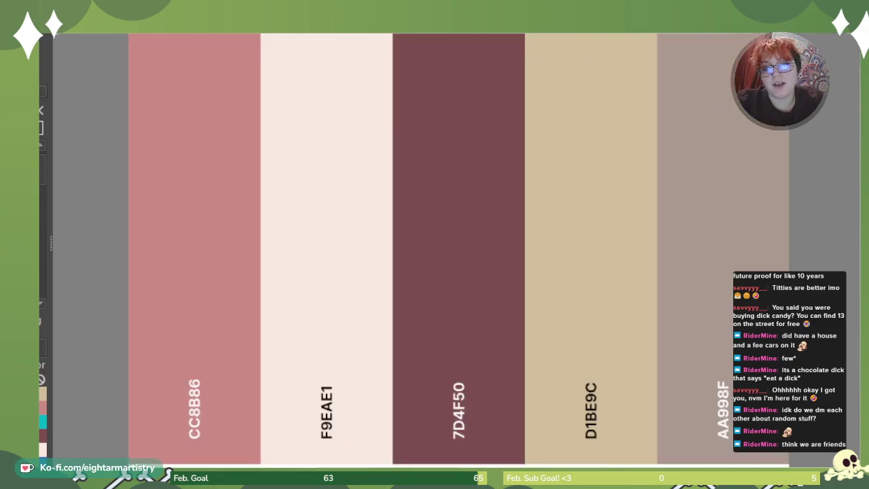
{"action": "left_click", "coordinate": [238, 17]}
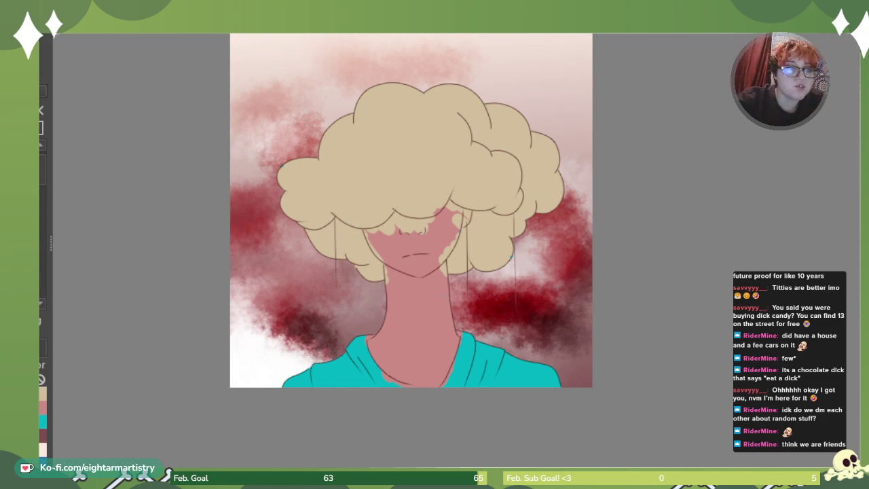
{"action": "left_click", "coordinate": [378, 166]}
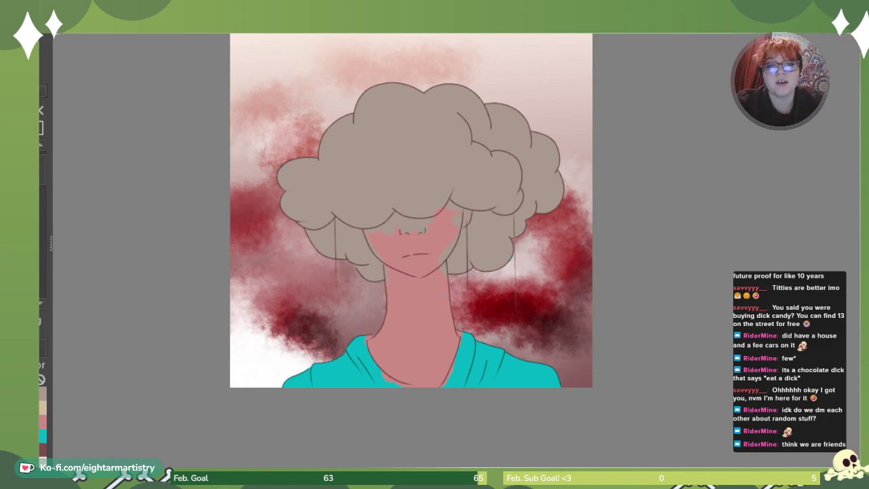
Sample the beige D1BE9C from the palette image, paint the whole hoodie with it and clip the paint to the figure's silhouette.
{"action": "key", "text": "ctrl+Tab"}
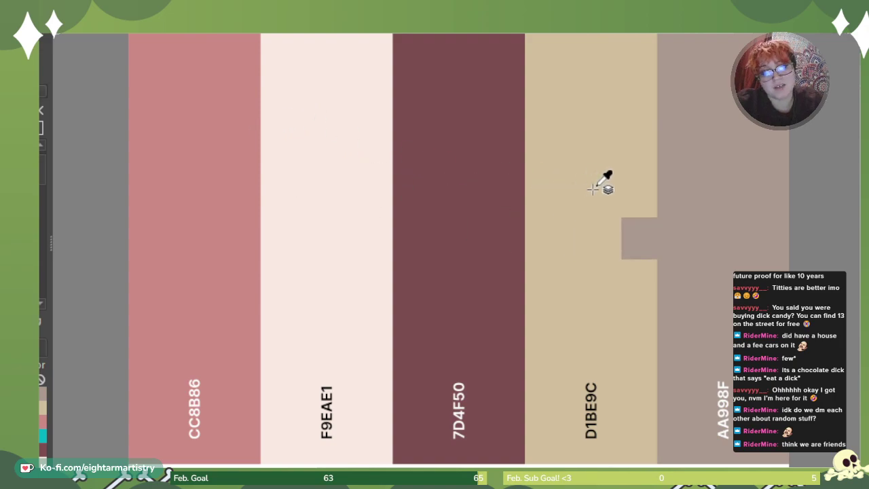
{"action": "left_click", "coordinate": [611, 182]}
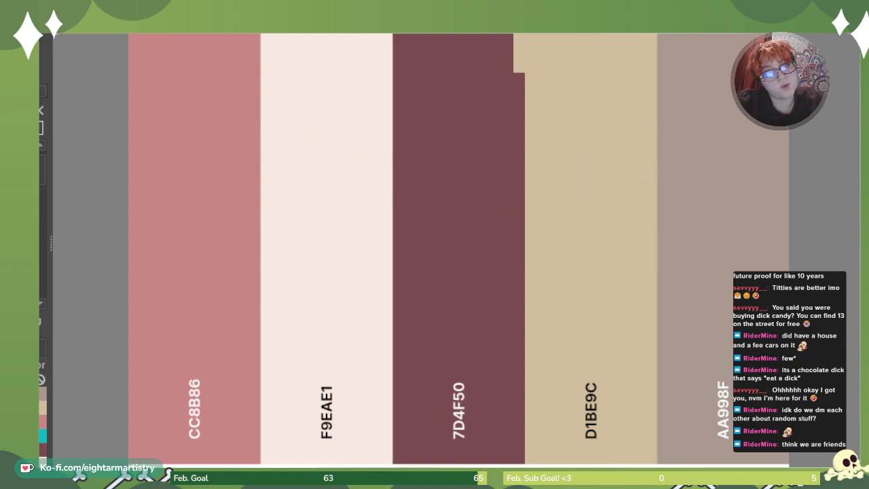
{"action": "key", "text": "ctrl+Tab"}
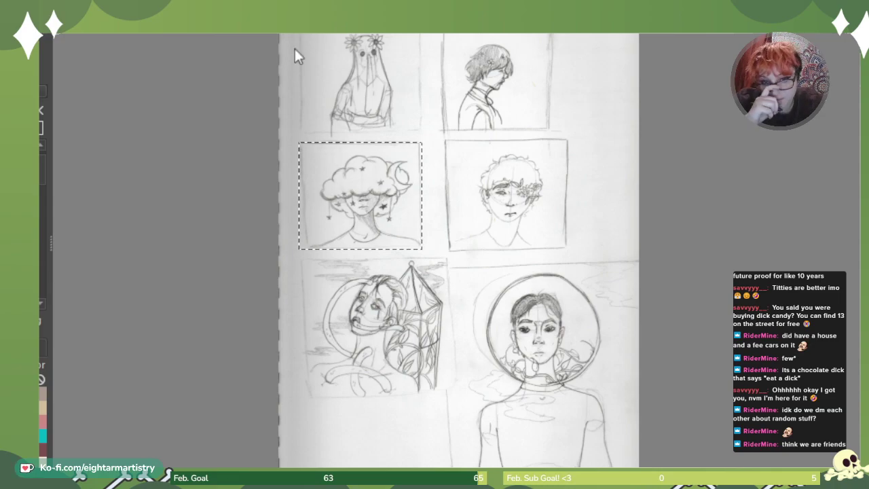
{"action": "key", "text": "ctrl+Tab"}
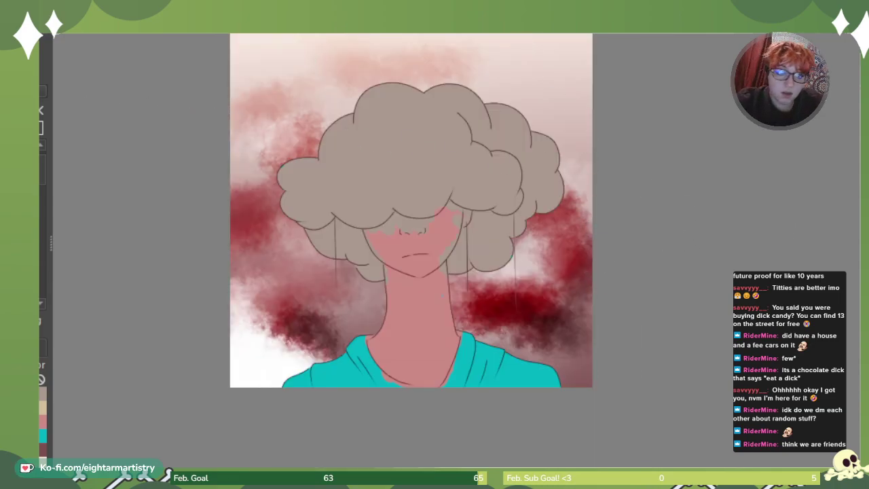
{"action": "mouse_move", "coordinate": [314, 372]}
{"action": "left_mouse_down"}
{"action": "mouse_move", "coordinate": [313, 380]}
{"action": "mouse_move", "coordinate": [293, 378]}
{"action": "mouse_move", "coordinate": [307, 359]}
{"action": "mouse_move", "coordinate": [327, 367]}
{"action": "mouse_move", "coordinate": [346, 415]}
{"action": "mouse_move", "coordinate": [368, 335]}
{"action": "mouse_move", "coordinate": [371, 393]}
{"action": "mouse_move", "coordinate": [387, 404]}
{"action": "mouse_move", "coordinate": [412, 400]}
{"action": "mouse_move", "coordinate": [386, 378]}
{"action": "left_mouse_up"}
{"action": "mouse_move", "coordinate": [465, 349]}
{"action": "left_mouse_down"}
{"action": "mouse_move", "coordinate": [471, 338]}
{"action": "mouse_move", "coordinate": [450, 377]}
{"action": "mouse_move", "coordinate": [460, 327]}
{"action": "mouse_move", "coordinate": [468, 394]}
{"action": "mouse_move", "coordinate": [476, 338]}
{"action": "mouse_move", "coordinate": [483, 388]}
{"action": "mouse_move", "coordinate": [501, 420]}
{"action": "mouse_move", "coordinate": [526, 380]}
{"action": "mouse_move", "coordinate": [550, 378]}
{"action": "mouse_move", "coordinate": [542, 385]}
{"action": "mouse_move", "coordinate": [544, 372]}
{"action": "left_mouse_up"}
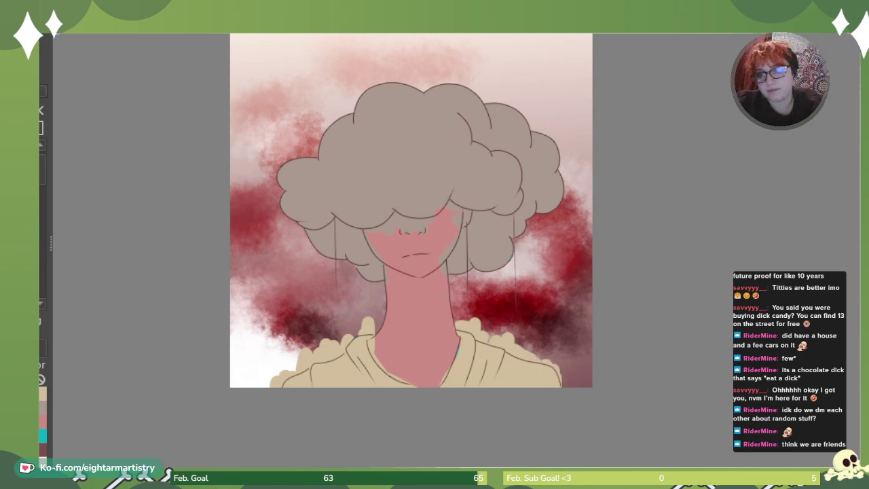
{"action": "key", "text": "ctrl+alt+g"}
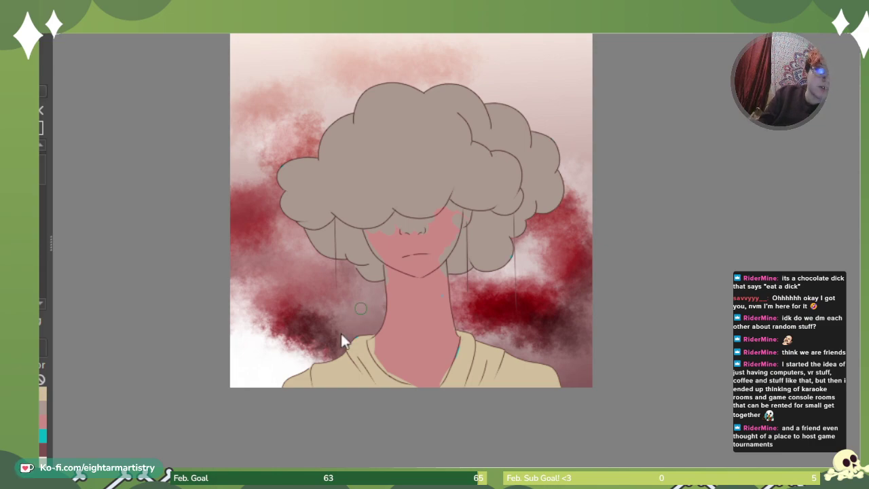
Copy a horizontal strip of the D6A184 to 9DD9D2 palette and paste it along the upper edge of the CC8B86 palette image.
{"action": "key", "text": "ctrl+Tab"}
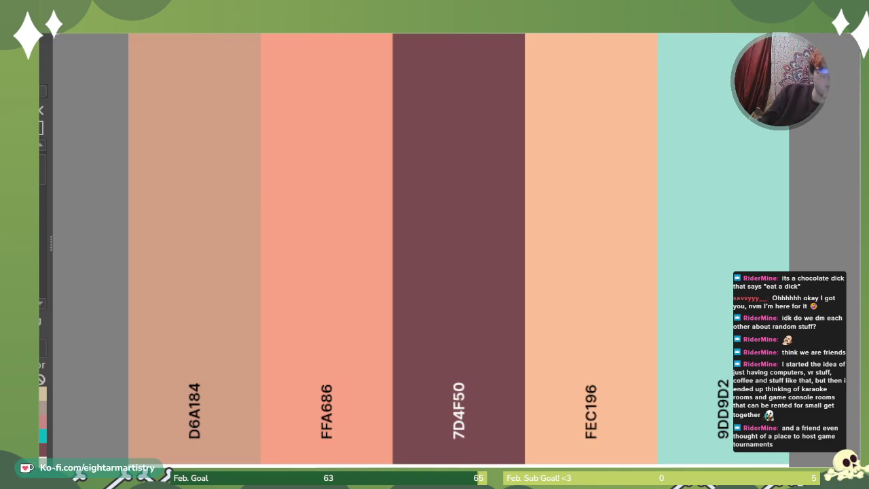
{"action": "left_click_drag", "start_coordinate": [97, 71], "coordinate": [804, 199]}
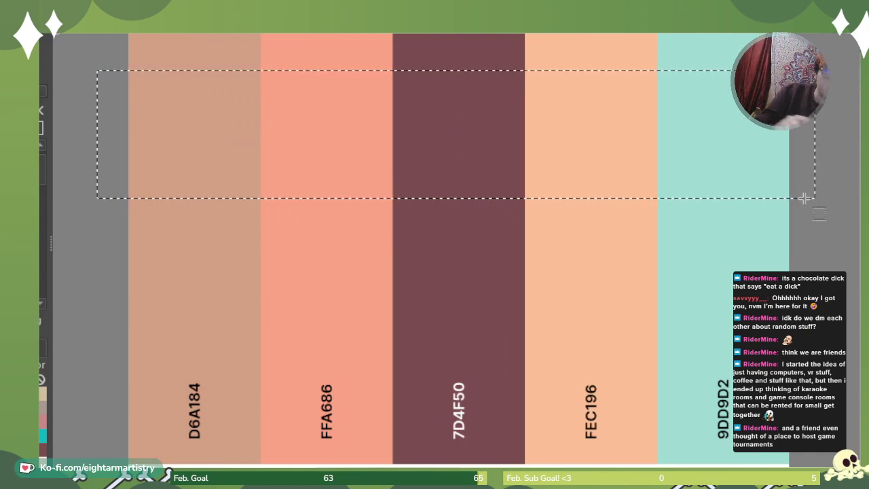
{"action": "key", "text": "ctrl+Tab"}
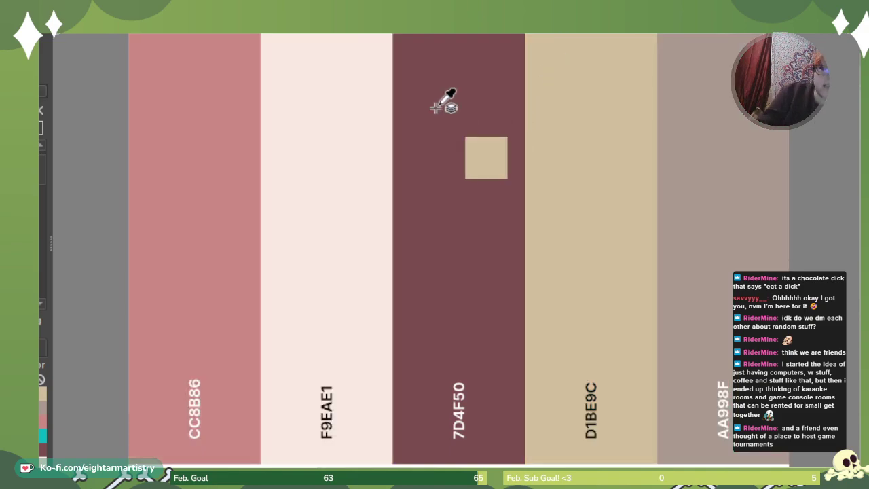
{"action": "key", "text": "ctrl+v"}
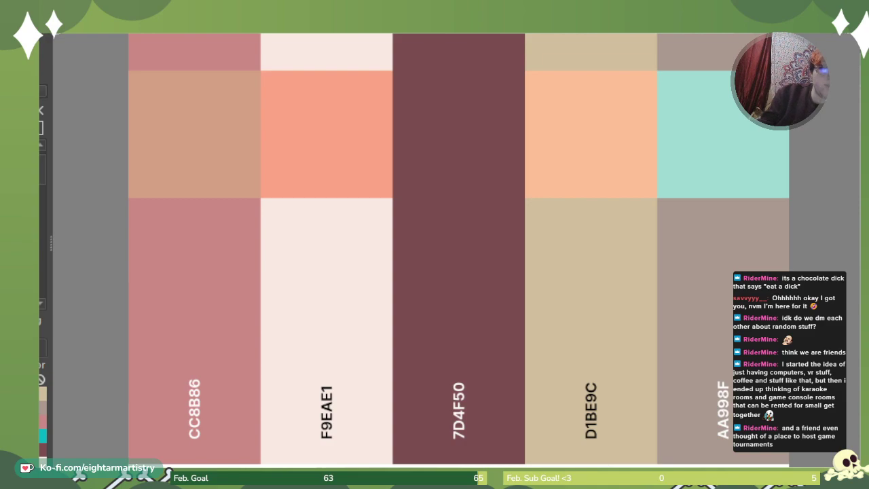
{"action": "left_click_drag", "start_coordinate": [473, 145], "coordinate": [484, 80]}
{"action": "key", "text": "Return"}
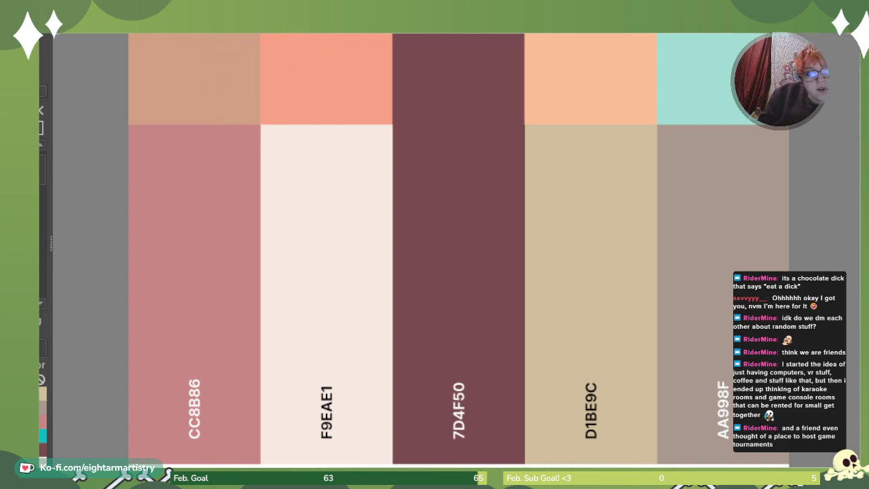
Recolor the portrait's face and neck with the tan D6A184 from the combined palette image.
{"action": "left_click", "coordinate": [462, 28]}
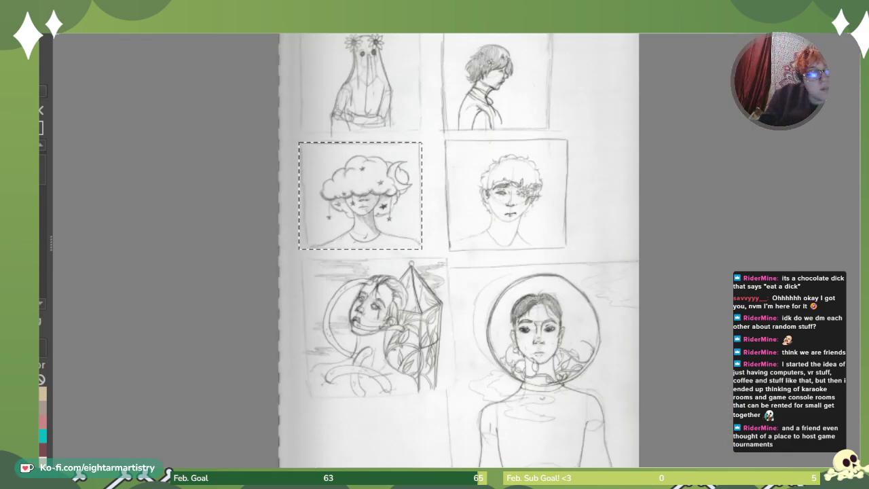
{"action": "left_click", "coordinate": [407, 28]}
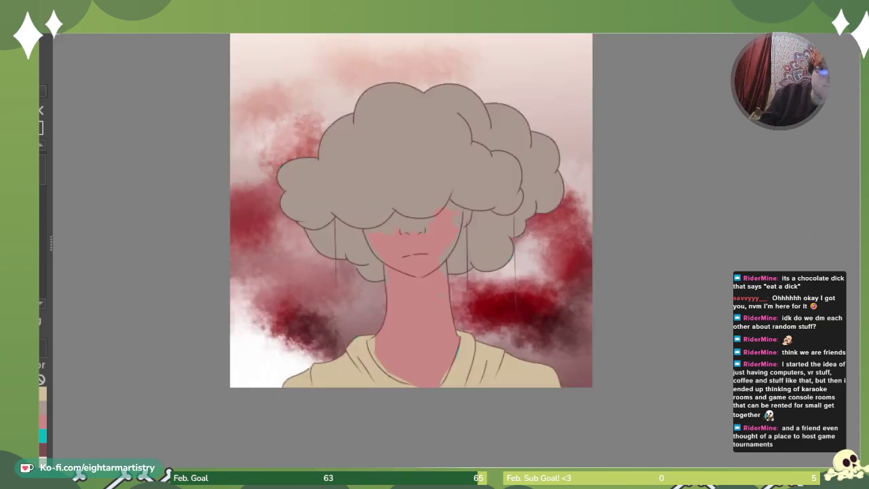
{"action": "left_click", "coordinate": [407, 317]}
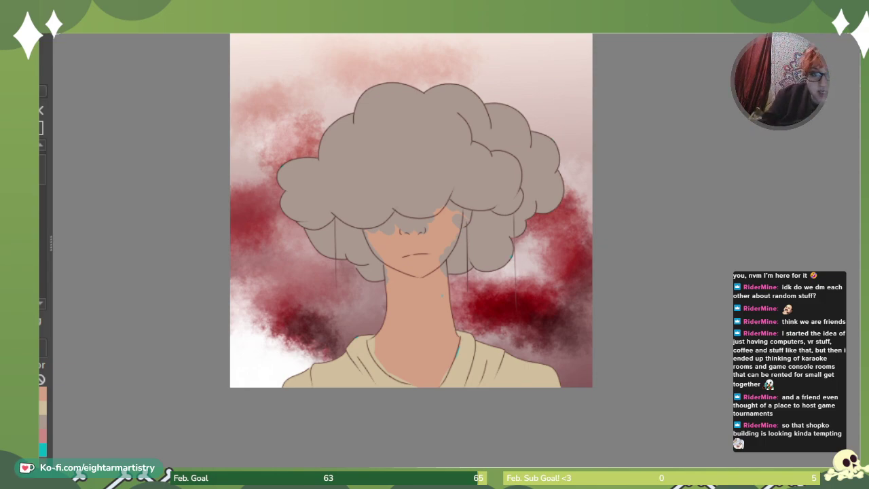
Sample the dark plum 7D4F50 from the palette image and recolor the cloud hair with it.
{"action": "key", "text": "ctrl+Tab"}
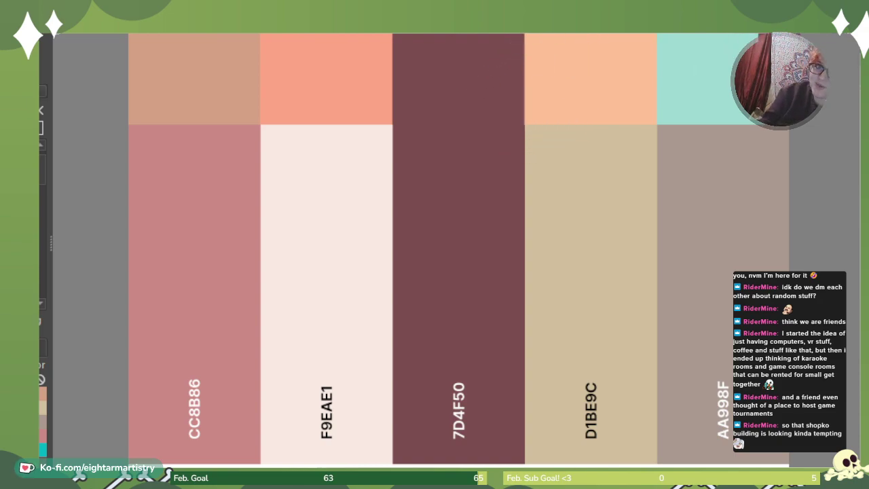
{"action": "key", "text": "ctrl+Tab"}
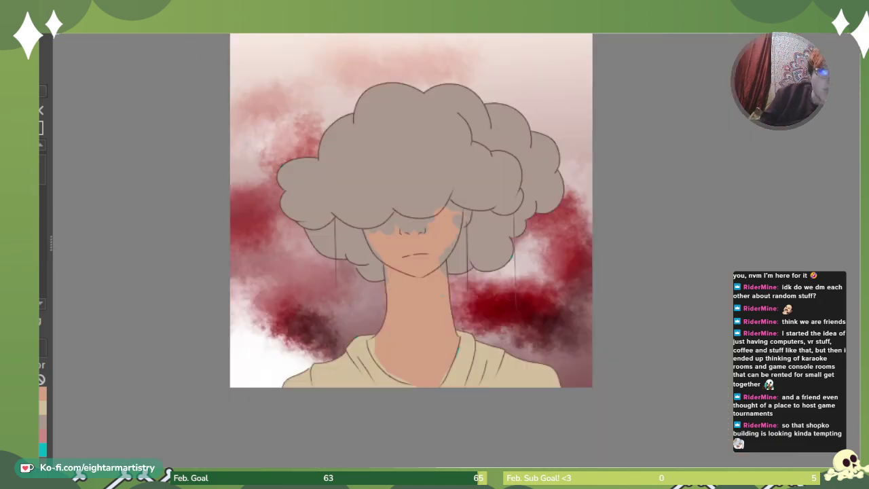
{"action": "left_click", "coordinate": [451, 178]}
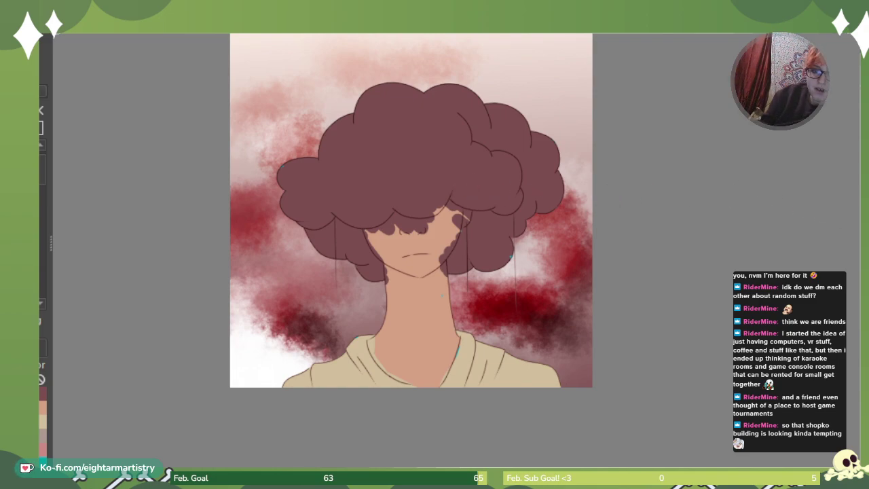
Sample the pink CC8B86 from the palette image and recolor both halves of the hoodie with it.
{"action": "left_click", "coordinate": [653, 29]}
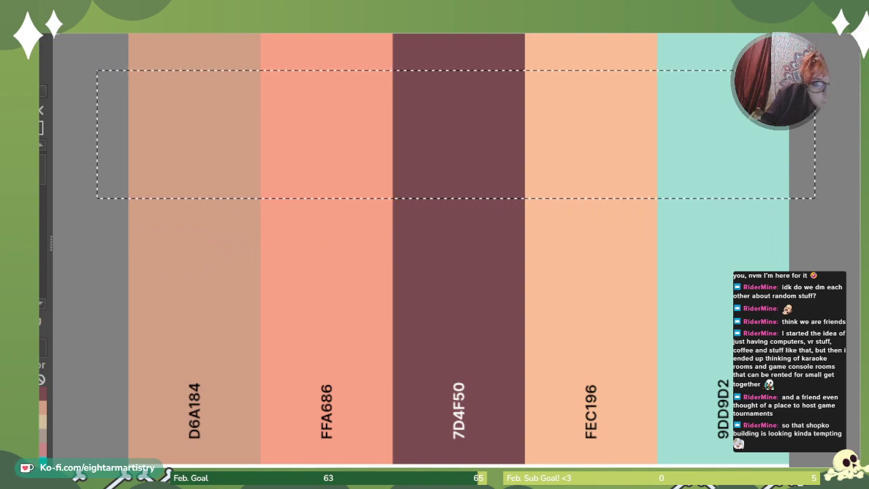
{"action": "left_click", "coordinate": [227, 28]}
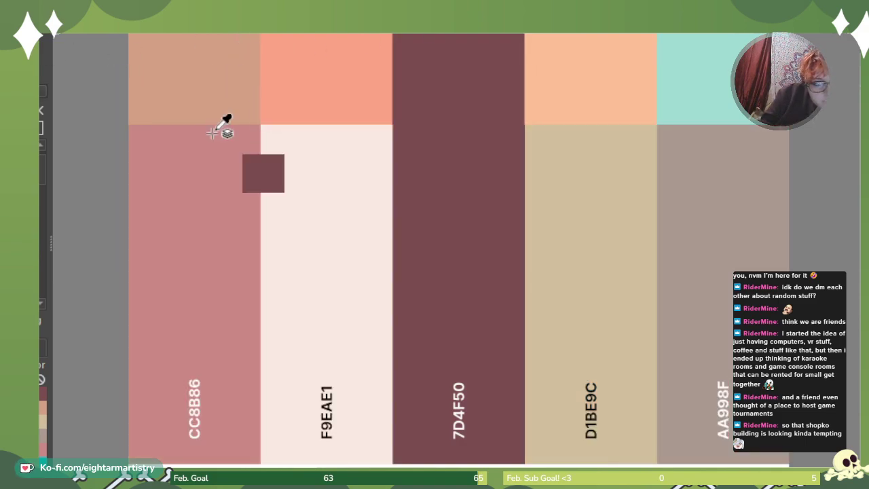
{"action": "left_click", "coordinate": [209, 180]}
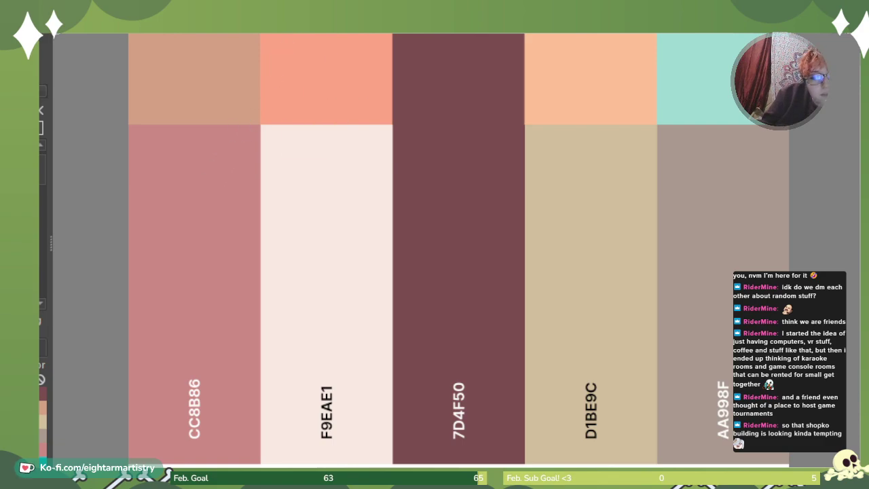
{"action": "left_click", "coordinate": [348, 29]}
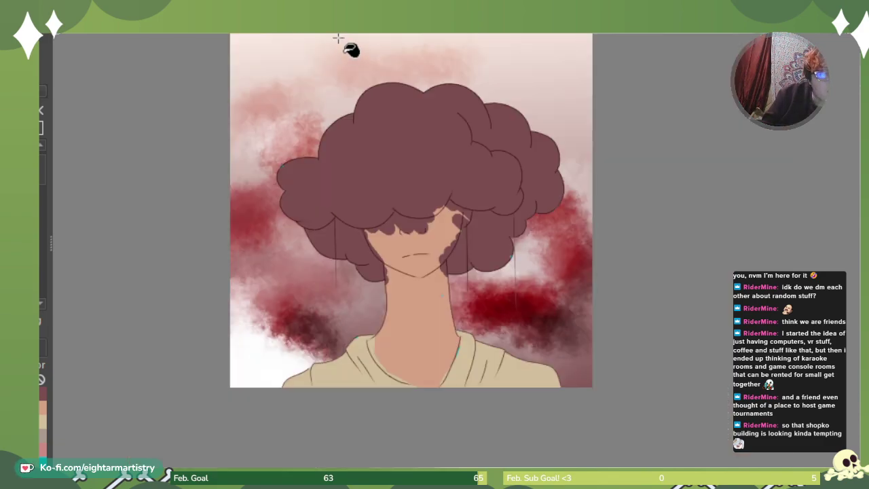
{"action": "left_click", "coordinate": [509, 382]}
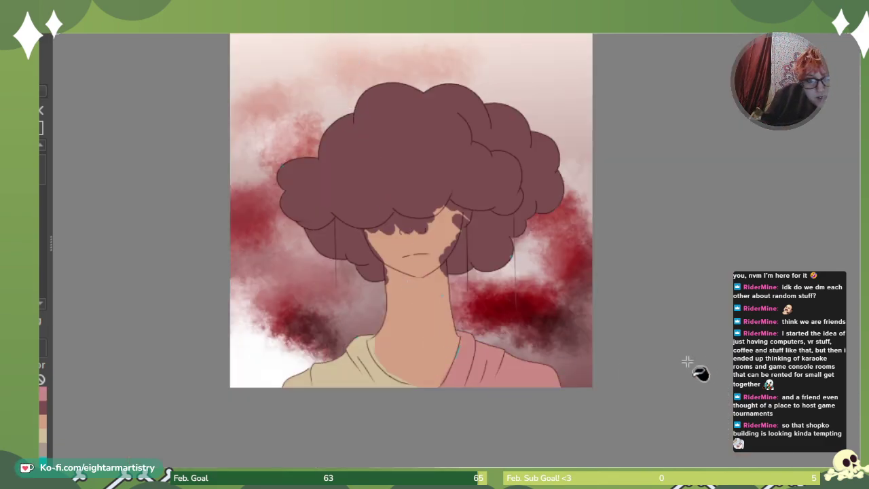
{"action": "left_click", "coordinate": [384, 380]}
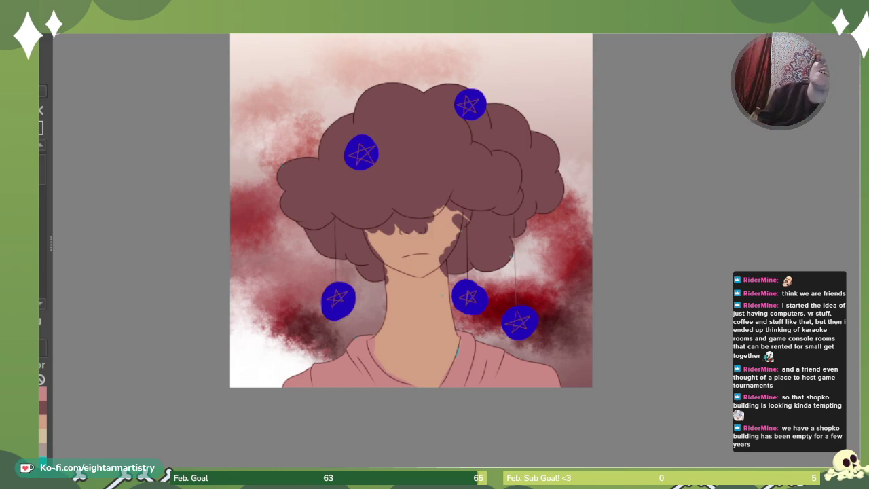
Erase the blue fill below and to the right of the star outline on the ornament hanging left of the neck.
{"action": "scroll", "coordinate": [458, 250], "scroll_direction": "up", "scroll_amount": 3}
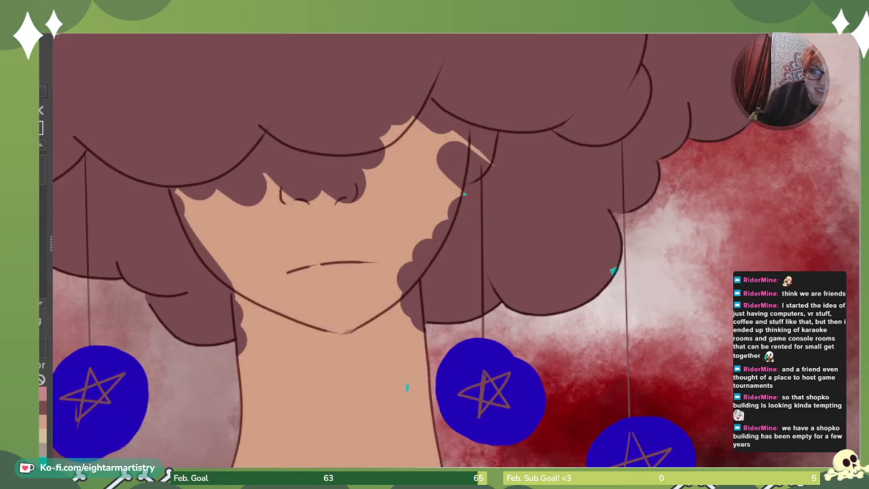
{"action": "mouse_move", "coordinate": [322, 333]}
{"action": "left_mouse_down"}
{"action": "mouse_move", "coordinate": [592, 168]}
{"action": "mouse_move", "coordinate": [591, 188]}
{"action": "left_mouse_up"}
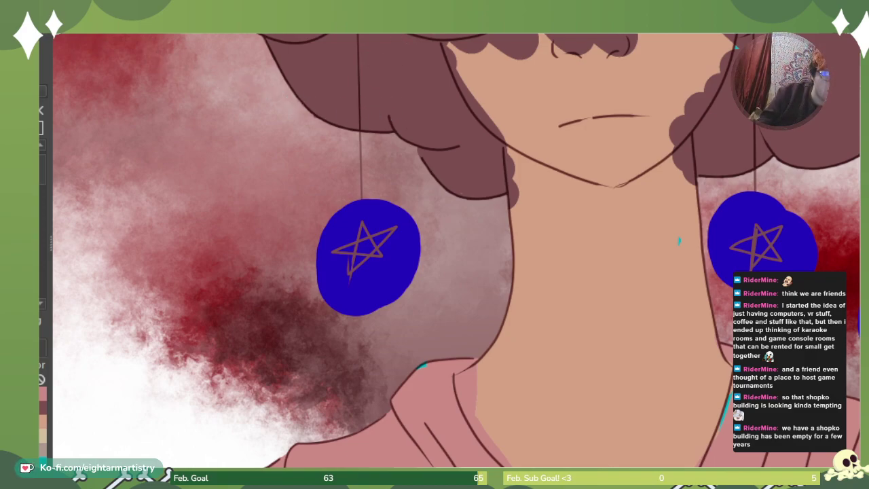
{"action": "mouse_move", "coordinate": [371, 299]}
{"action": "left_mouse_down"}
{"action": "mouse_move", "coordinate": [375, 289]}
{"action": "mouse_move", "coordinate": [350, 293]}
{"action": "left_mouse_up"}
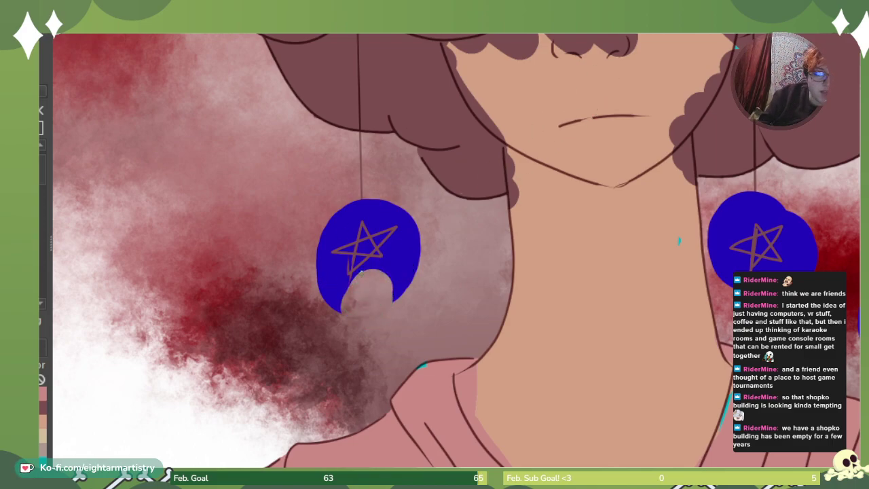
{"action": "mouse_move", "coordinate": [373, 259]}
{"action": "left_mouse_down"}
{"action": "mouse_move", "coordinate": [341, 286]}
{"action": "mouse_move", "coordinate": [332, 314]}
{"action": "left_mouse_up"}
{"action": "left_click_drag", "start_coordinate": [376, 259], "coordinate": [385, 266]}
{"action": "mouse_move", "coordinate": [385, 266]}
{"action": "left_mouse_down"}
{"action": "mouse_move", "coordinate": [371, 270]}
{"action": "mouse_move", "coordinate": [391, 281]}
{"action": "mouse_move", "coordinate": [398, 308]}
{"action": "mouse_move", "coordinate": [393, 292]}
{"action": "left_mouse_up"}
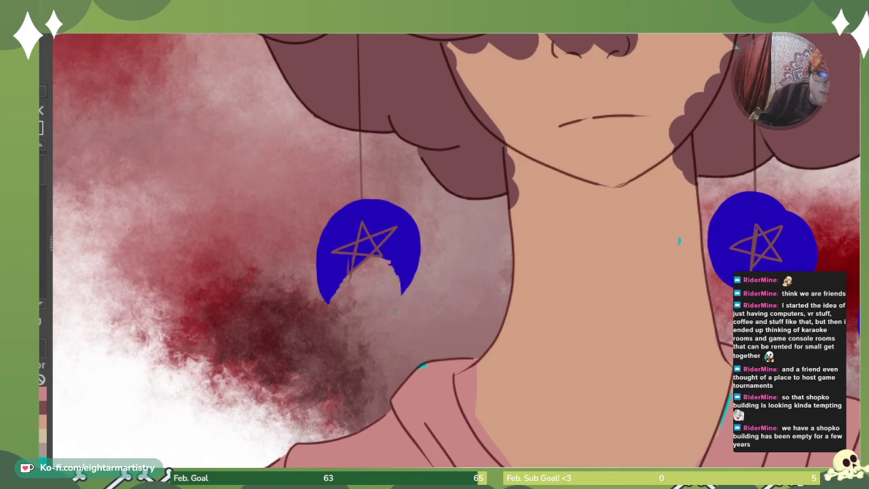
{"action": "left_click_drag", "start_coordinate": [401, 231], "coordinate": [389, 242]}
{"action": "mouse_move", "coordinate": [389, 241]}
{"action": "left_mouse_down"}
{"action": "mouse_move", "coordinate": [402, 228]}
{"action": "mouse_move", "coordinate": [384, 253]}
{"action": "left_mouse_up"}
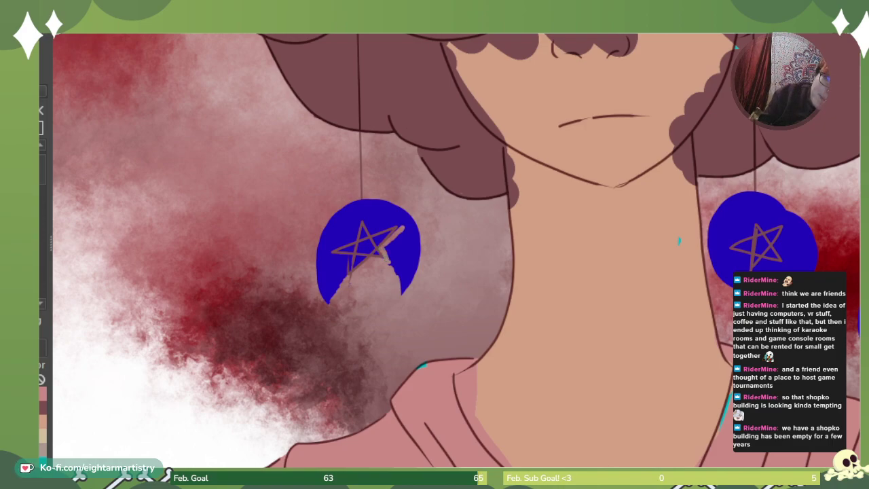
{"action": "mouse_move", "coordinate": [393, 242]}
{"action": "left_mouse_down"}
{"action": "mouse_move", "coordinate": [390, 257]}
{"action": "mouse_move", "coordinate": [410, 225]}
{"action": "mouse_move", "coordinate": [394, 255]}
{"action": "left_mouse_up"}
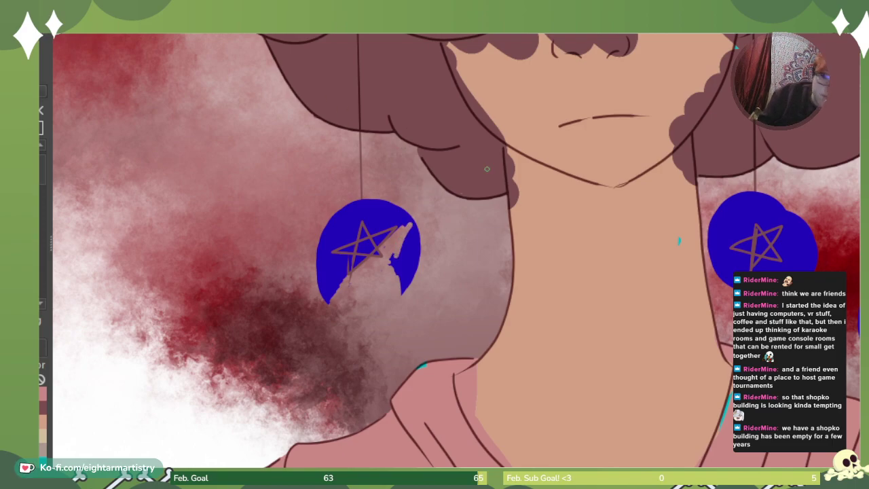